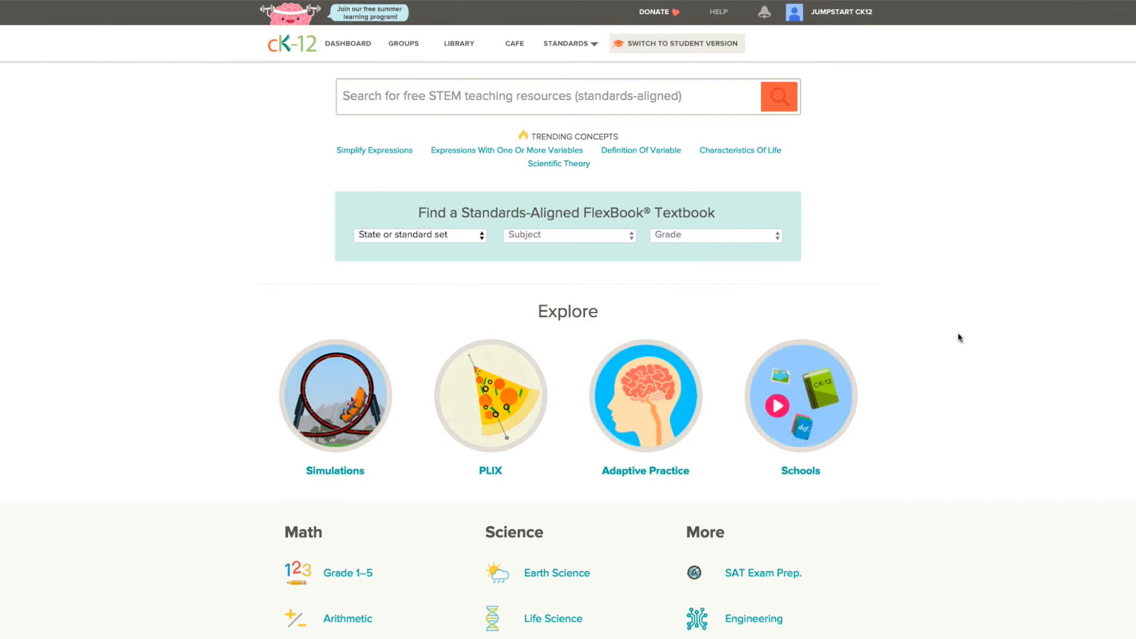
Step: Browse the Florida schools' FlexBooks and open Apalachicola Forest Youth Camp's physical science concepts book
{"action": "left_click", "coordinate": [817, 389]}
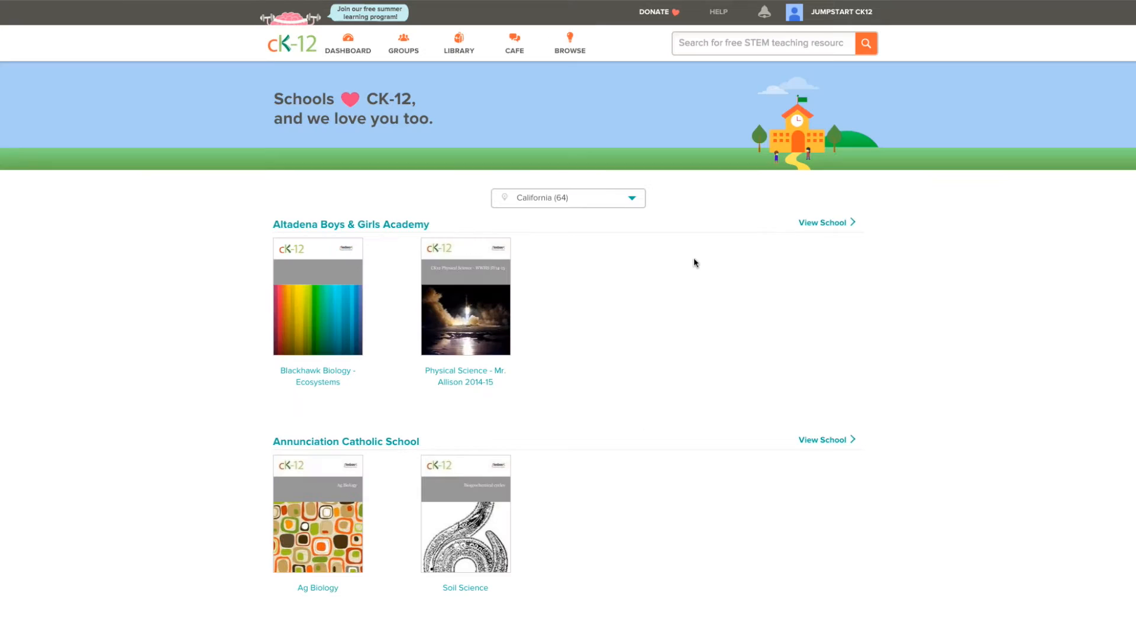
{"action": "left_click", "coordinate": [629, 198]}
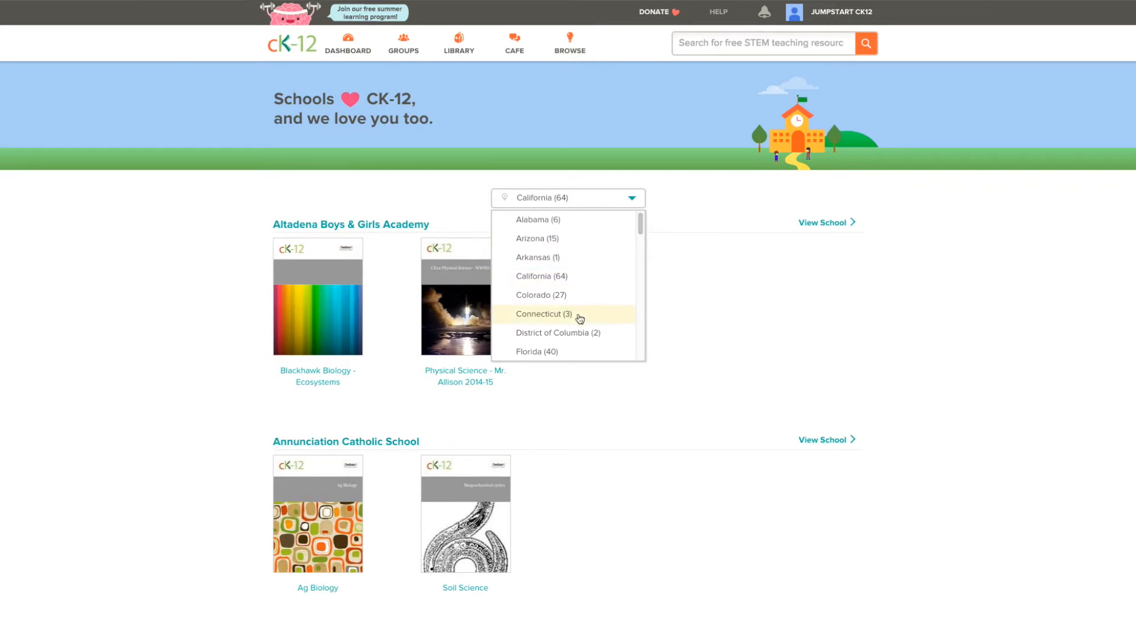
{"action": "left_click", "coordinate": [580, 353]}
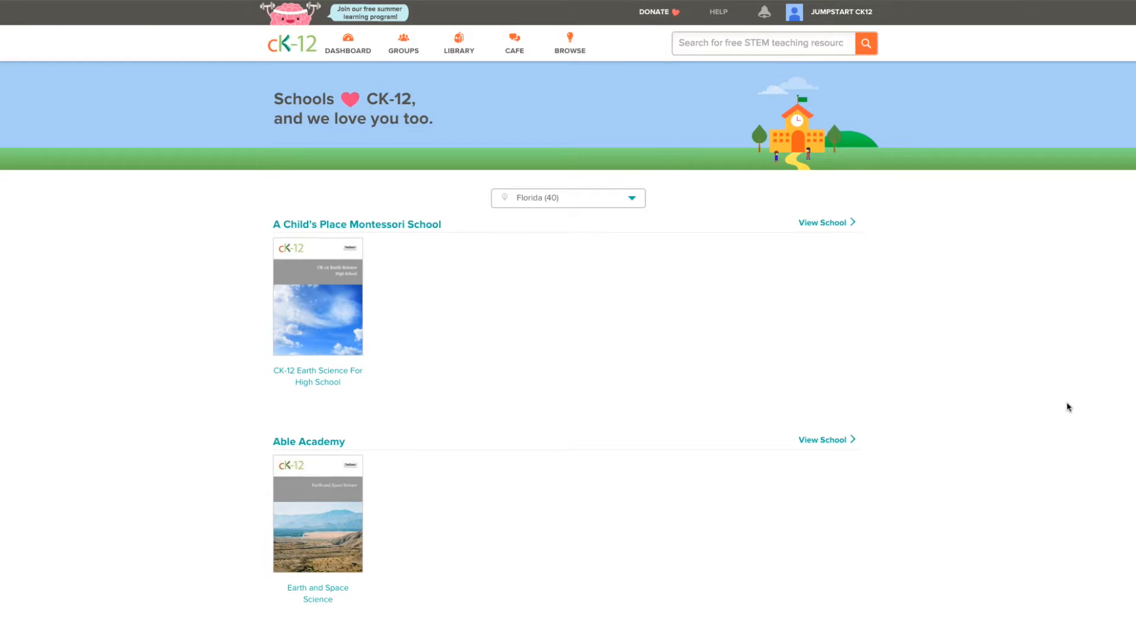
{"action": "scroll", "coordinate": [1069, 407], "scroll_direction": "down", "scroll_amount": 7}
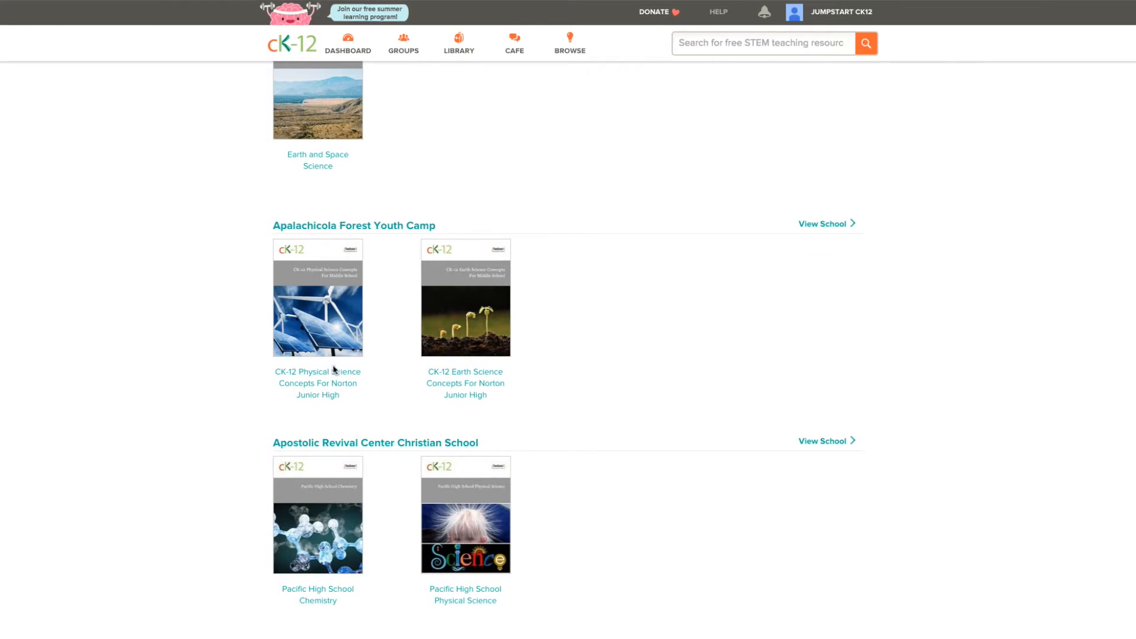
{"action": "left_click", "coordinate": [318, 385]}
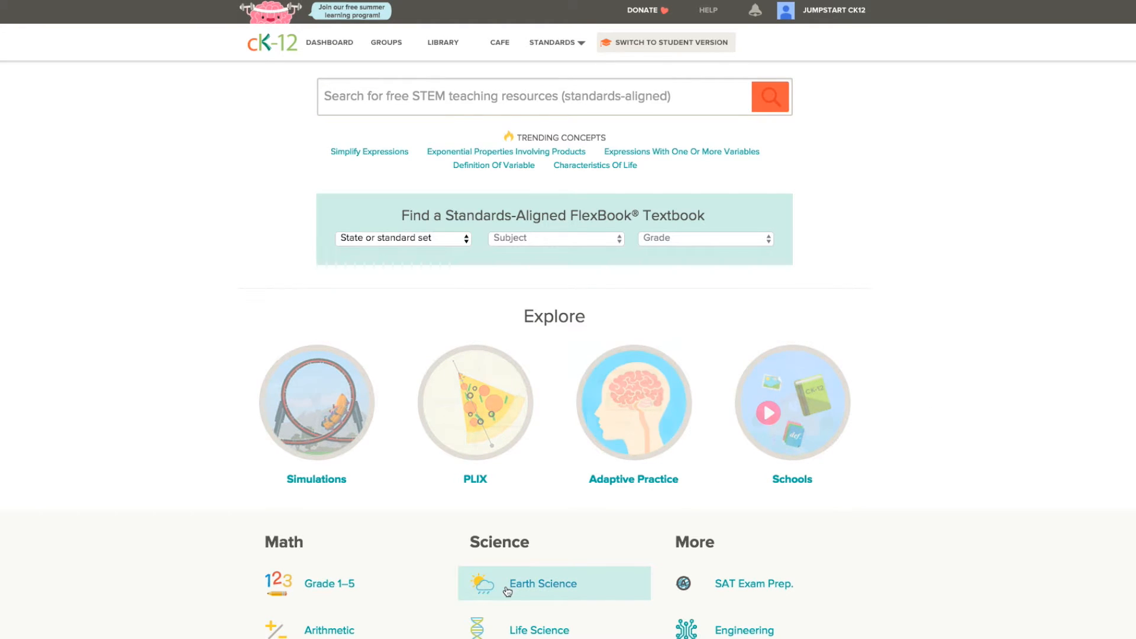
Step: Find the FlexBook textbooks for Physical Science and open CK-12 Physical Science Concepts For Middle School
{"action": "scroll", "coordinate": [473, 586], "scroll_direction": "down", "scroll_amount": 1}
{"action": "scroll", "coordinate": [509, 592], "scroll_direction": "down", "scroll_amount": 2}
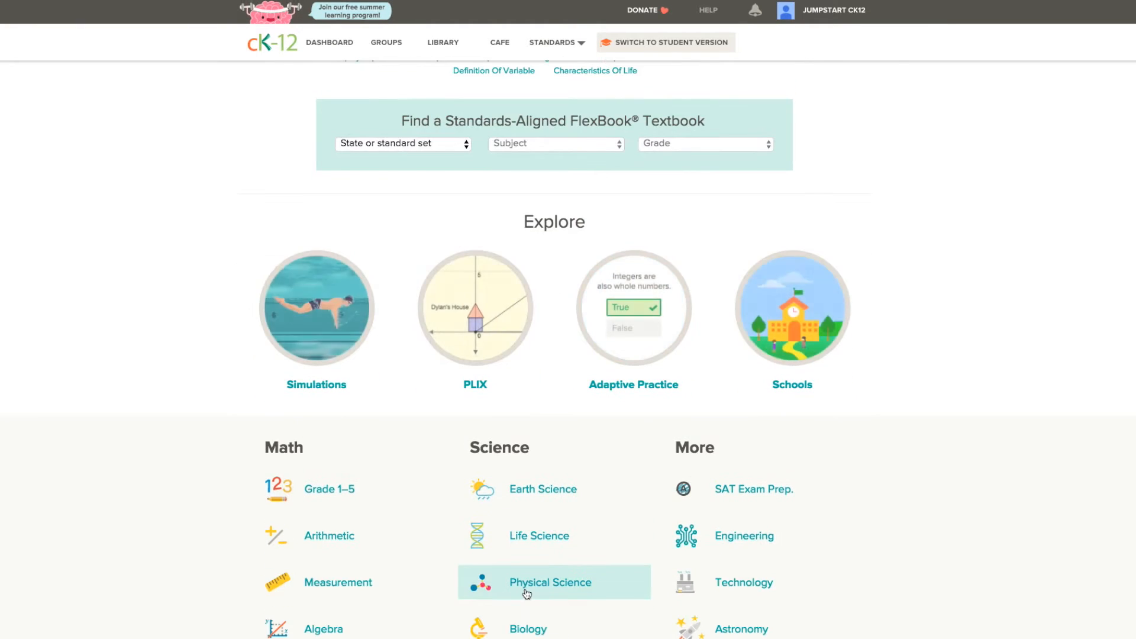
{"action": "left_click", "coordinate": [521, 595]}
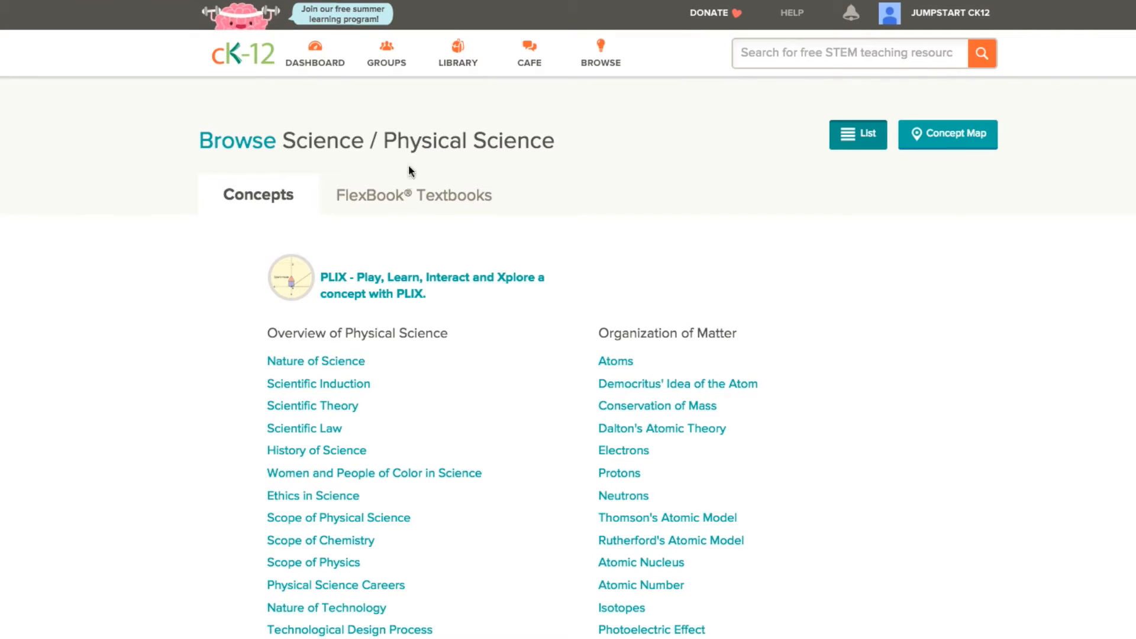
{"action": "left_click", "coordinate": [420, 195]}
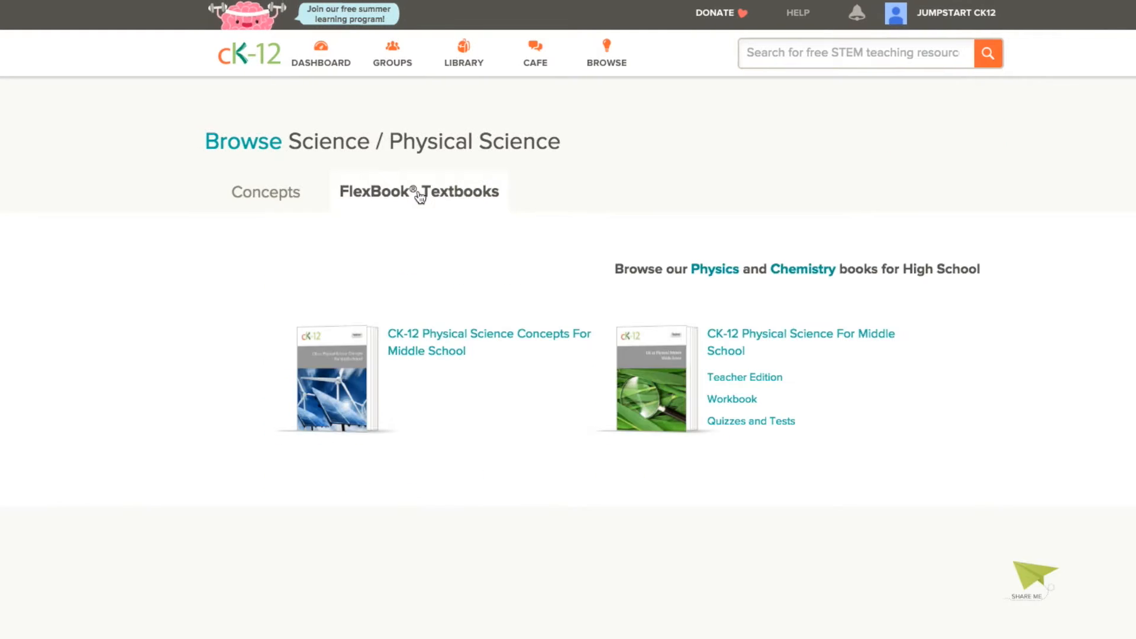
{"action": "left_click", "coordinate": [463, 336]}
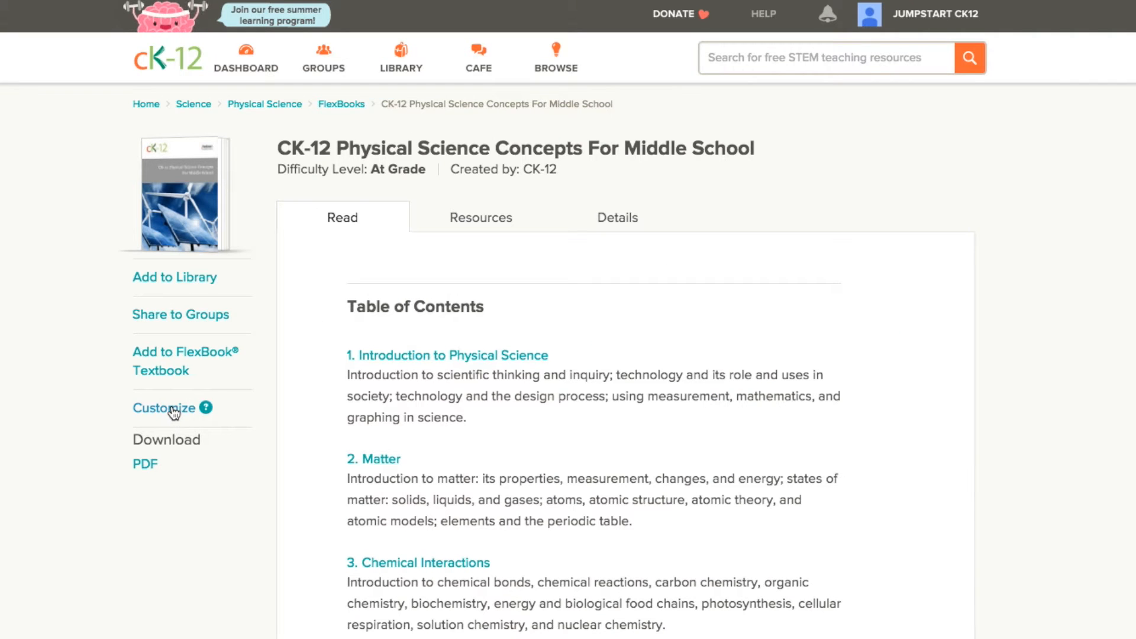
Step: Customize the textbook by retitling it "CK-12 Physical Science Concepts For Middle School for Jumpstart" and save it
{"action": "left_click", "coordinate": [174, 413]}
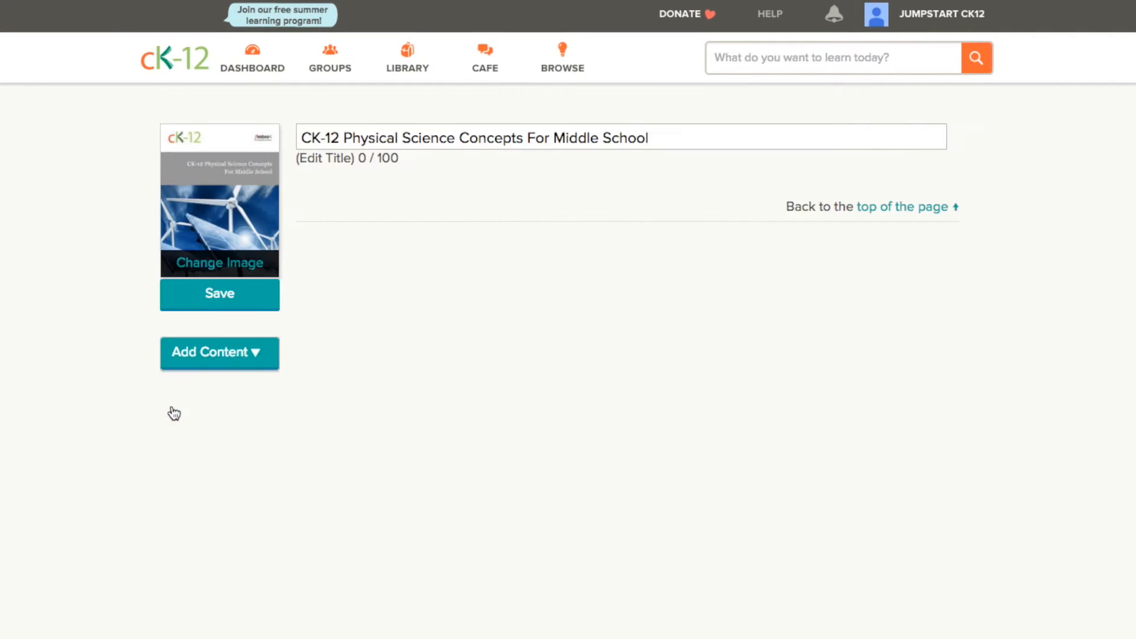
{"action": "left_click_drag", "start_coordinate": [676, 151], "coordinate": [261, 154]}
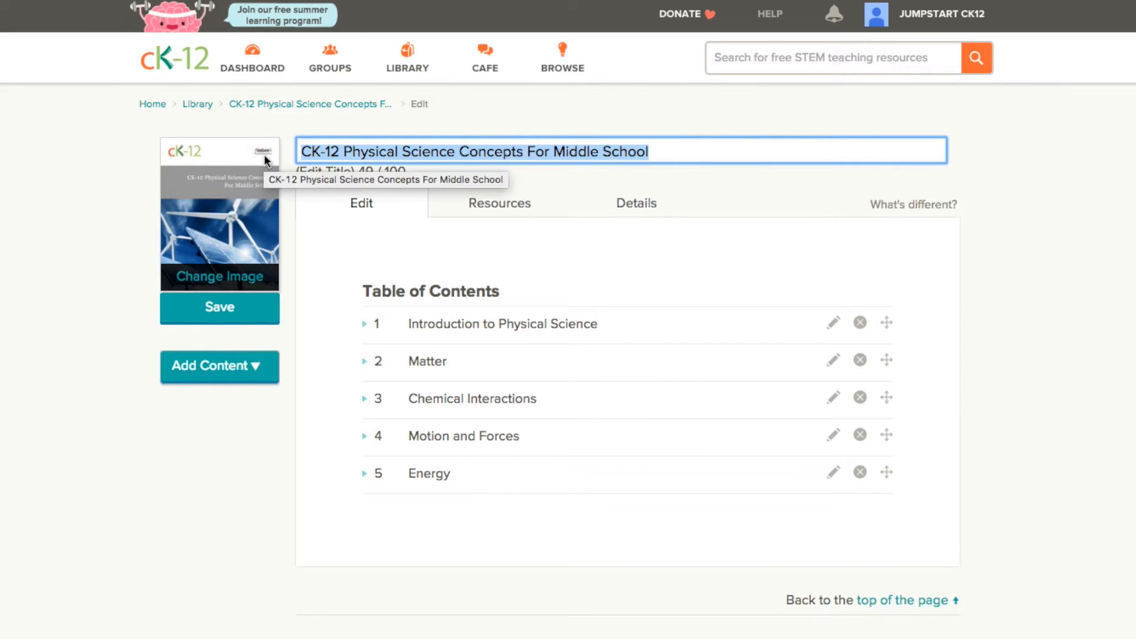
{"action": "key", "text": "Right"}
{"action": "type", "text": "for Jumpstart"}
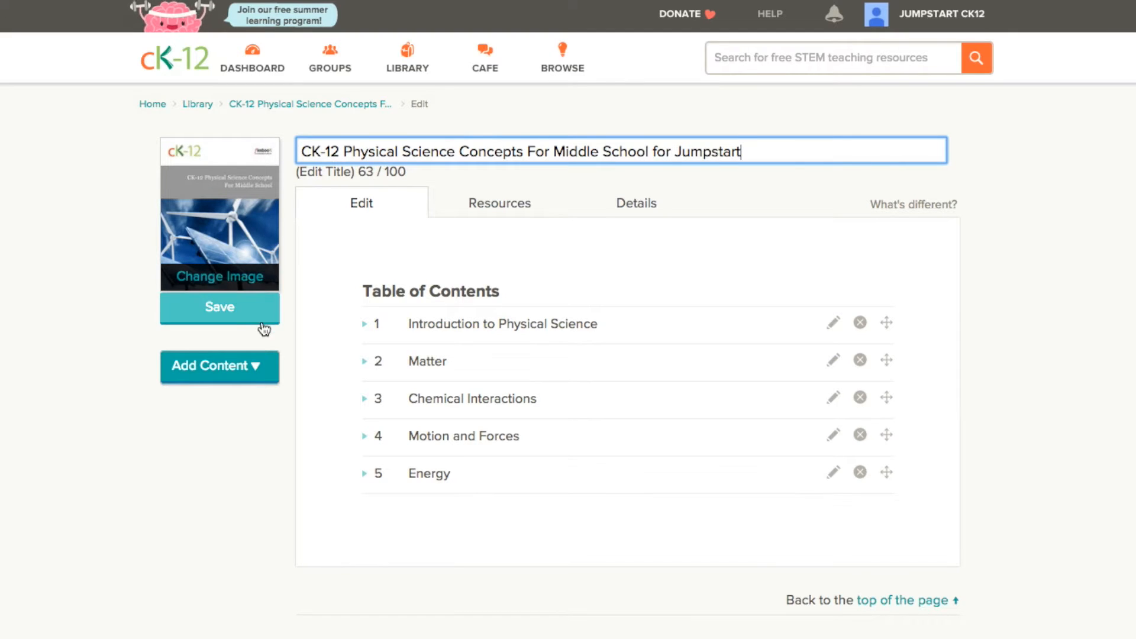
{"action": "left_click", "coordinate": [244, 320]}
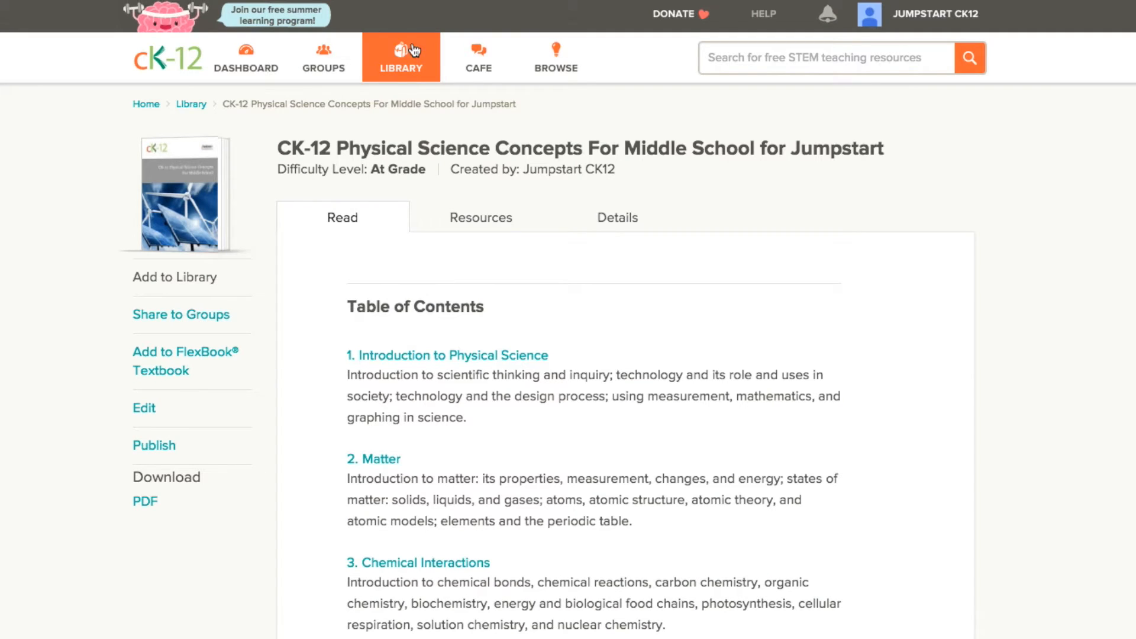
Step: Reopen the saved textbook for editing and remove the Chemical Interactions chapter from its table of contents
{"action": "left_click", "coordinate": [152, 409]}
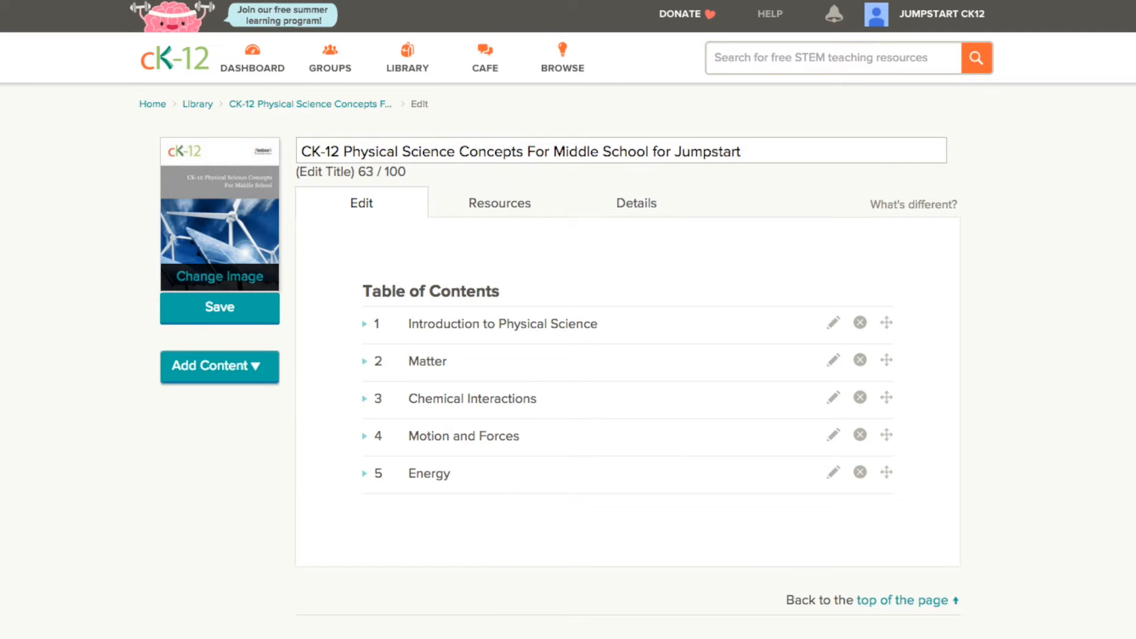
{"action": "left_click", "coordinate": [859, 397]}
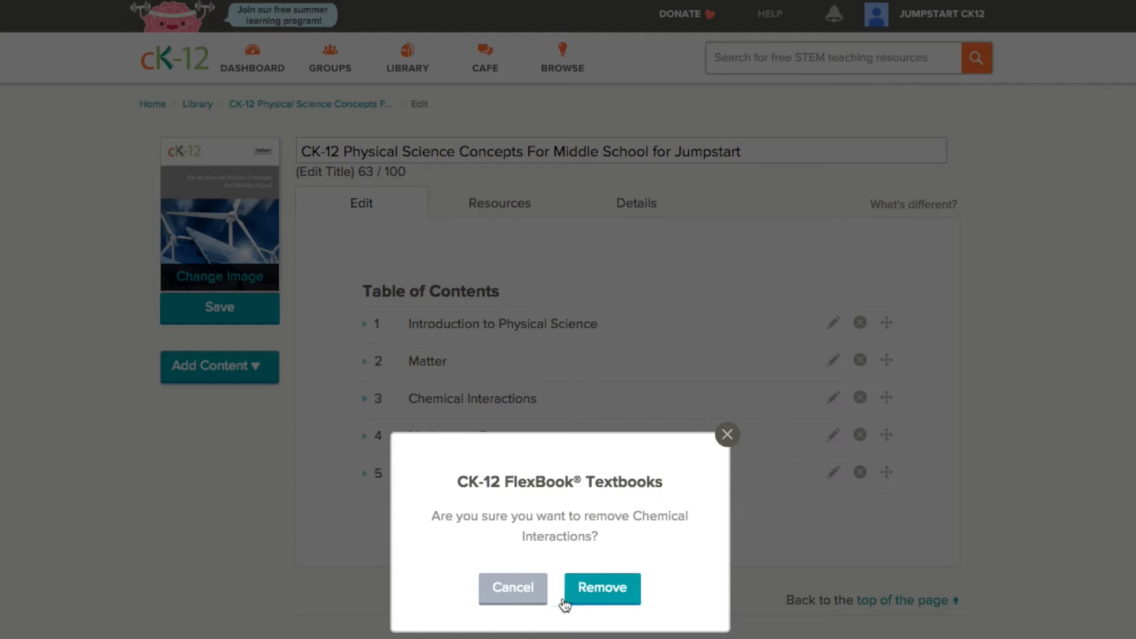
{"action": "left_click", "coordinate": [602, 590]}
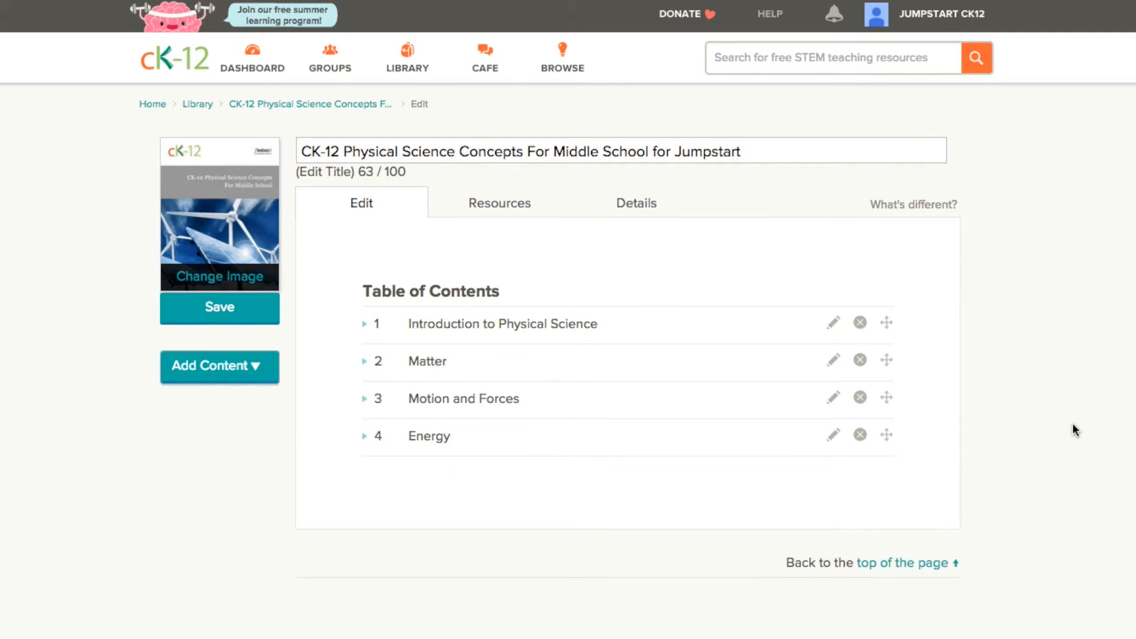
Step: Within the Motion and Forces chapter, keep Combining Forces and reorder the sections so Direction comes before Distance
{"action": "left_click", "coordinate": [365, 399]}
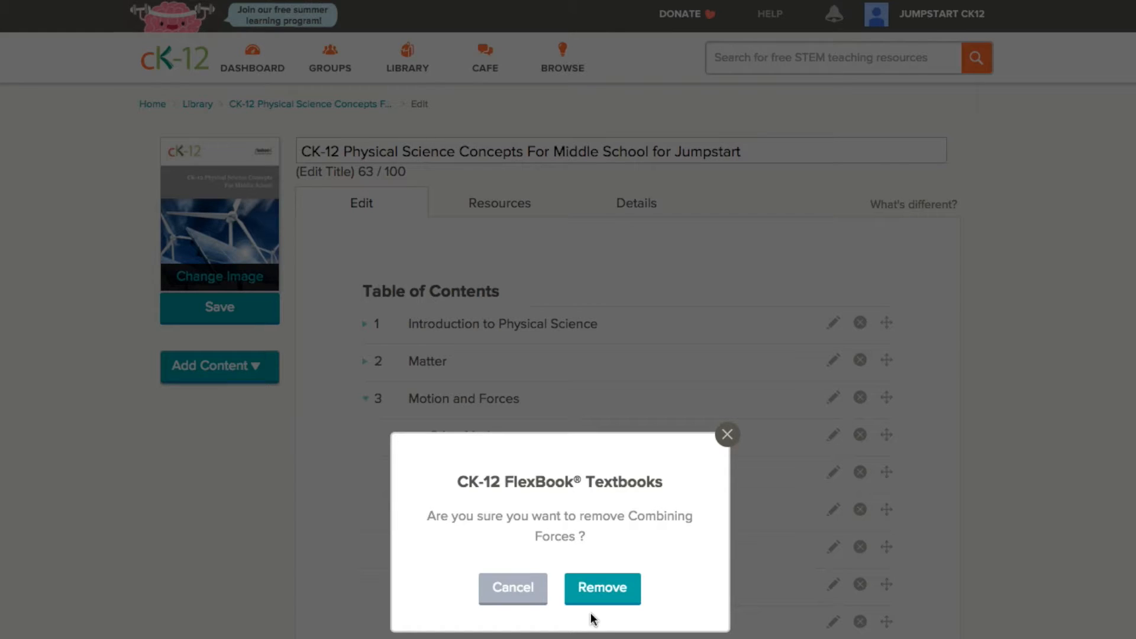
{"action": "left_click", "coordinate": [513, 592]}
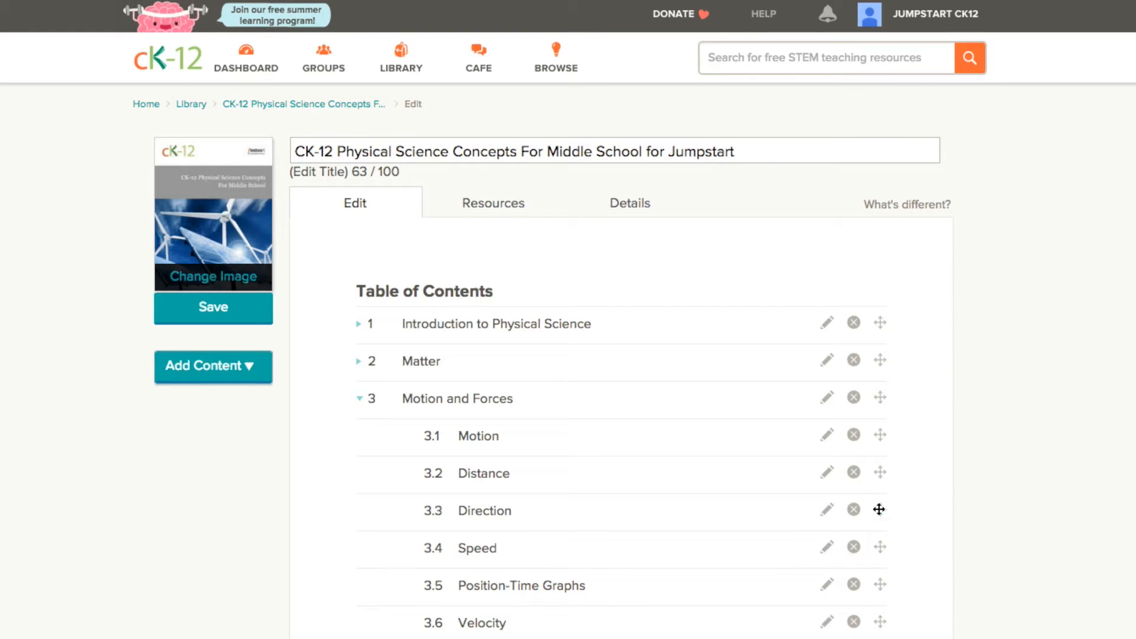
{"action": "left_click_drag", "start_coordinate": [879, 510], "coordinate": [880, 469]}
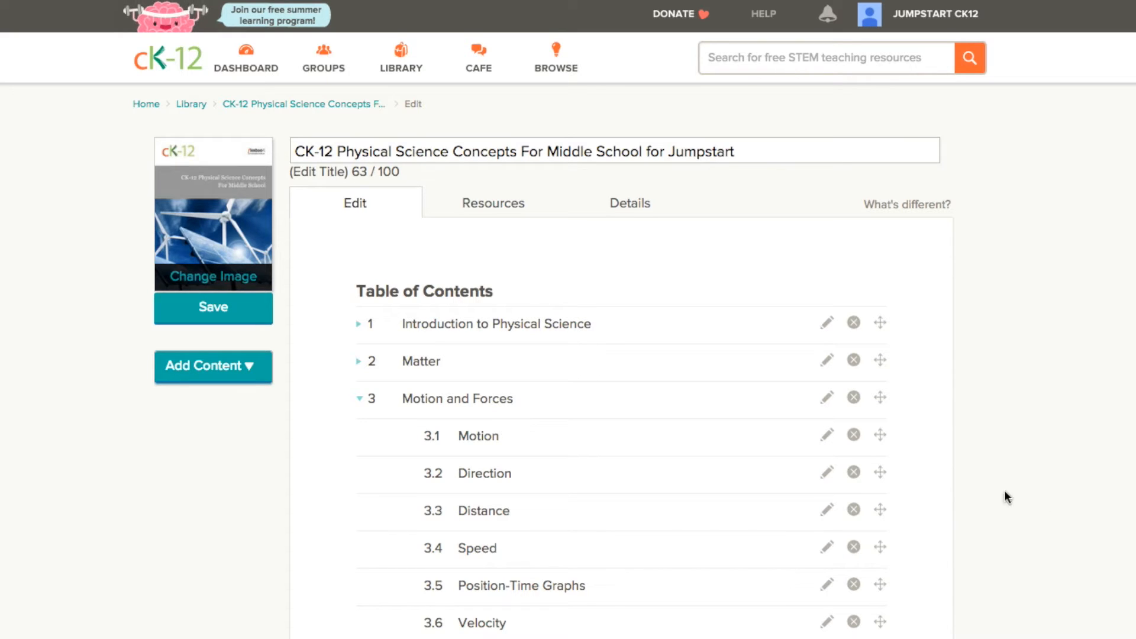
{"action": "left_click", "coordinate": [360, 398]}
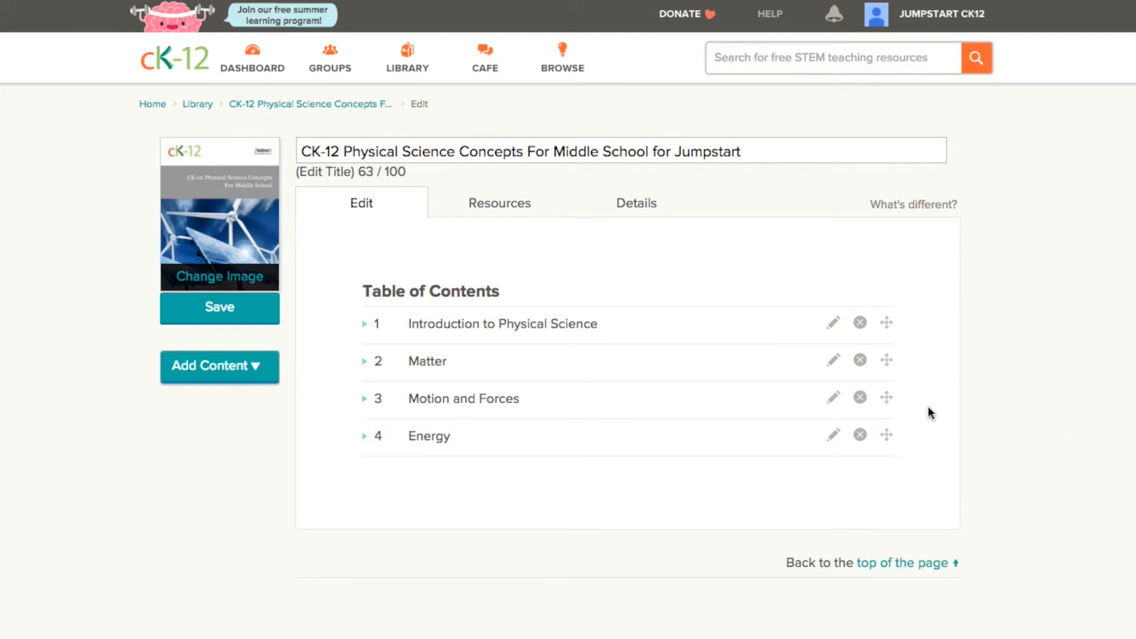
Step: Move the Motion and Forces chapter ahead of Matter, and return it to its place after Matter
{"action": "left_click_drag", "start_coordinate": [887, 397], "coordinate": [894, 362]}
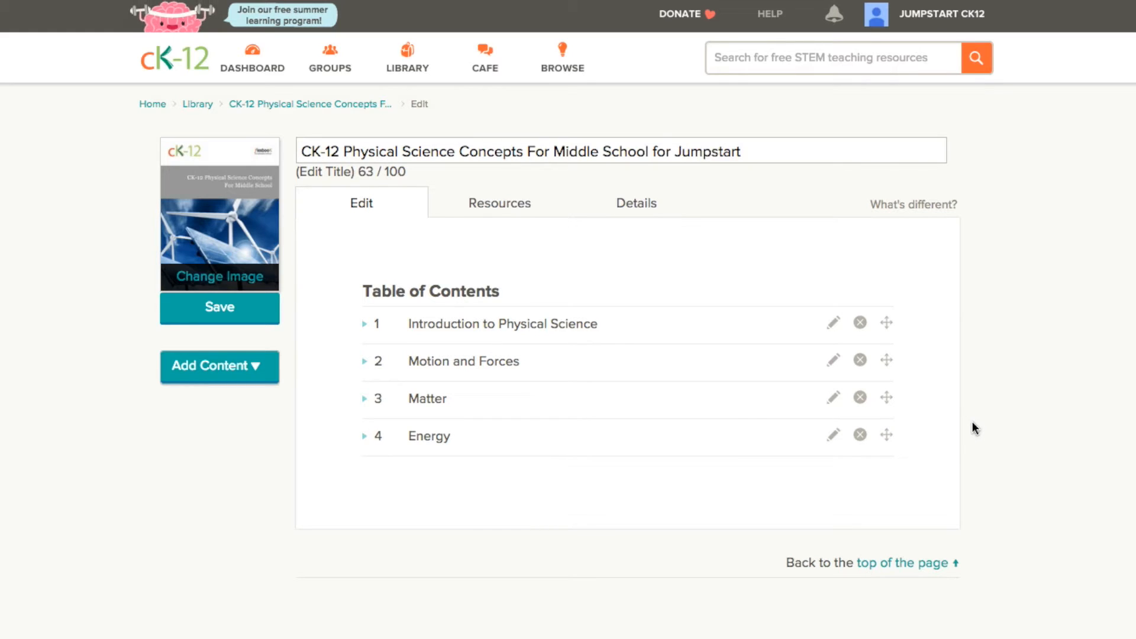
{"action": "left_click_drag", "start_coordinate": [888, 361], "coordinate": [890, 399]}
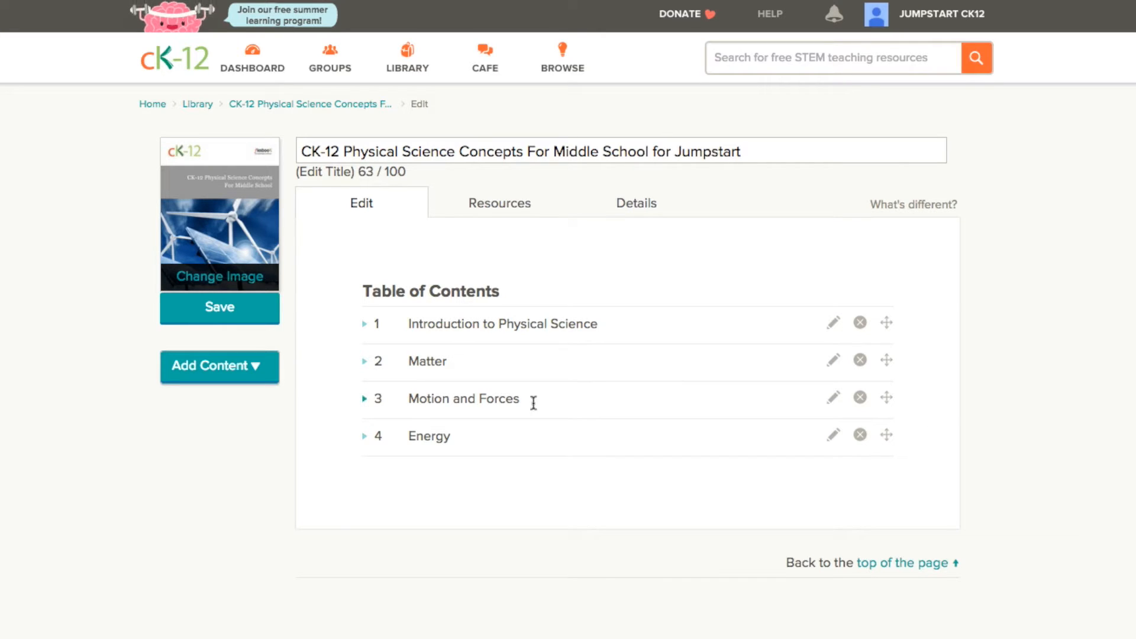
Step: Move the Forms of Energy section out of the Energy chapter and into the Motion and Forces chapter
{"action": "left_click", "coordinate": [364, 398]}
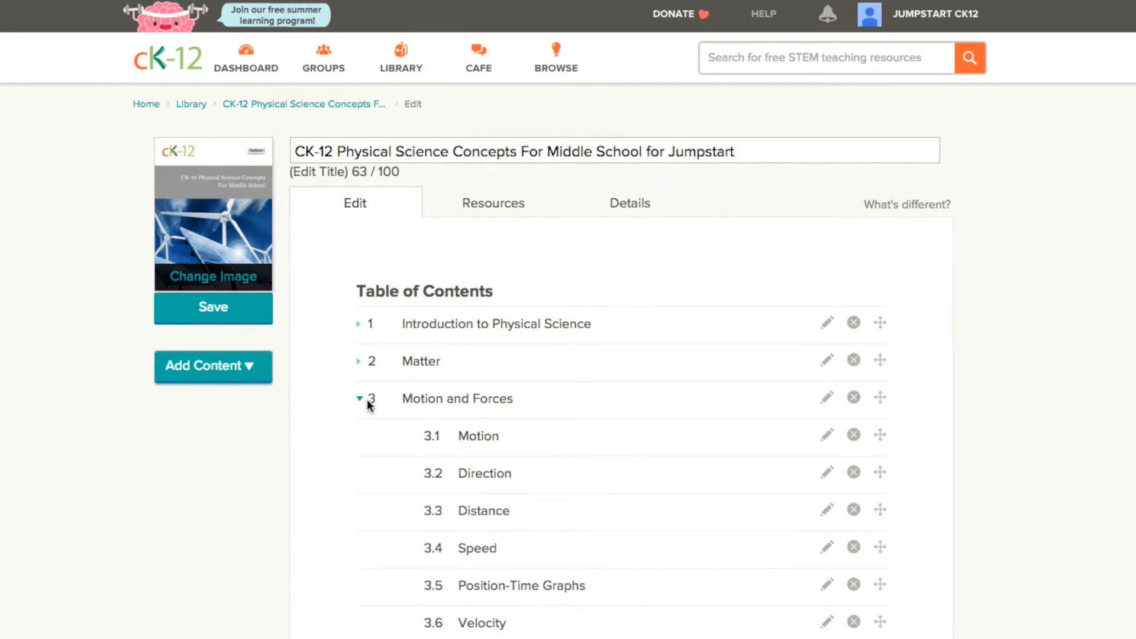
{"action": "scroll", "coordinate": [1030, 557], "scroll_direction": "down", "scroll_amount": 15}
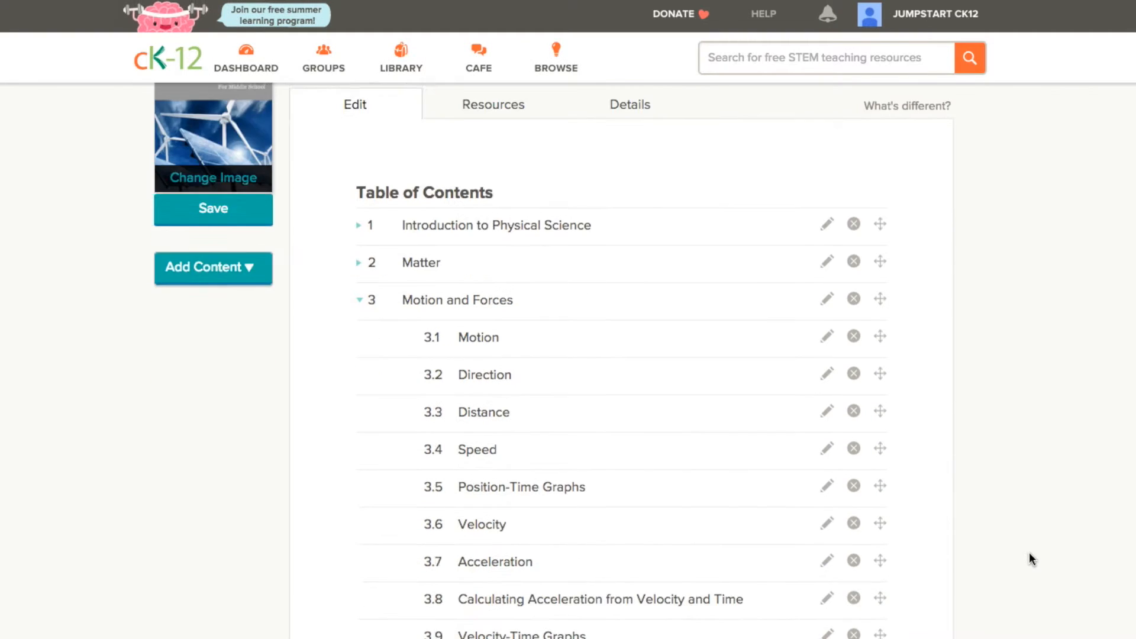
{"action": "scroll", "coordinate": [1029, 563], "scroll_direction": "down", "scroll_amount": 10}
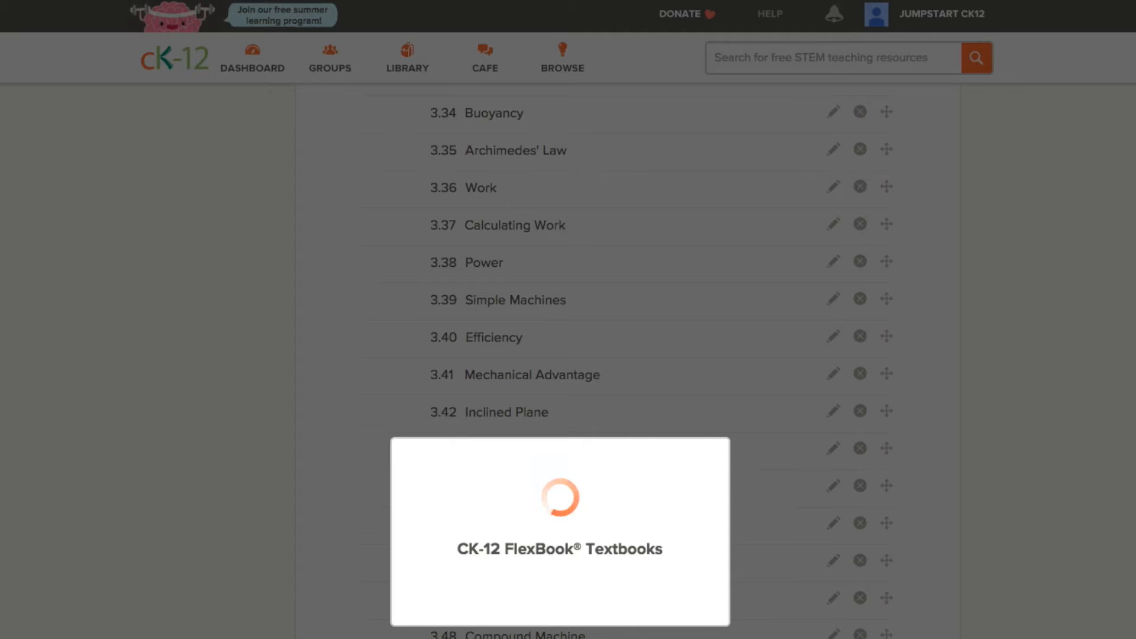
{"action": "scroll", "coordinate": [1133, 517], "scroll_direction": "down", "scroll_amount": 4}
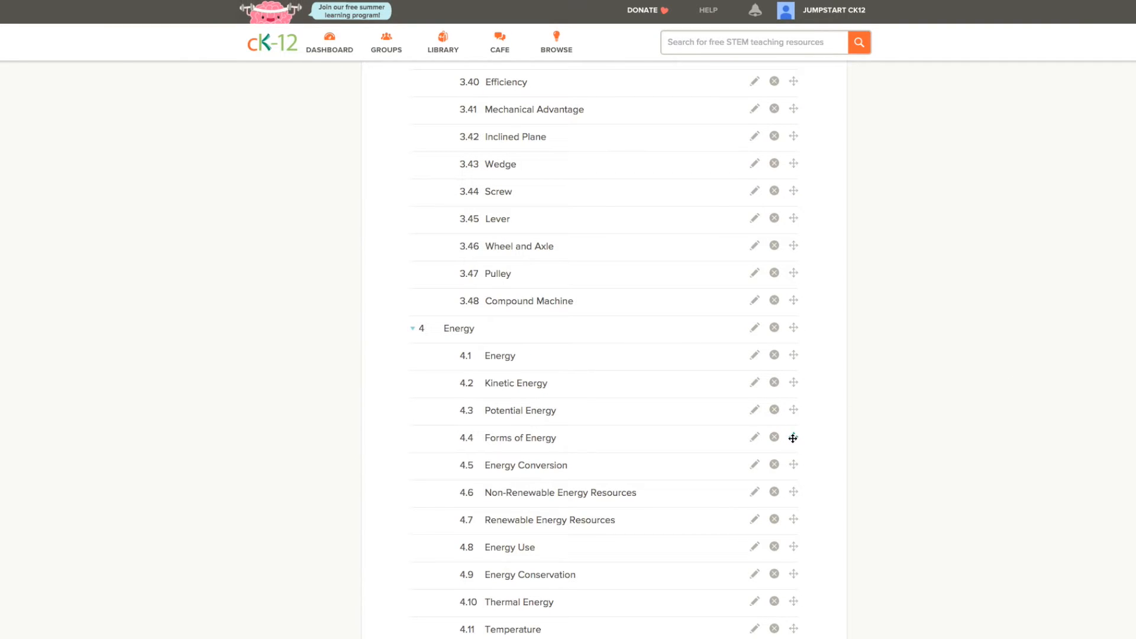
{"action": "left_click_drag", "start_coordinate": [793, 438], "coordinate": [801, 187]}
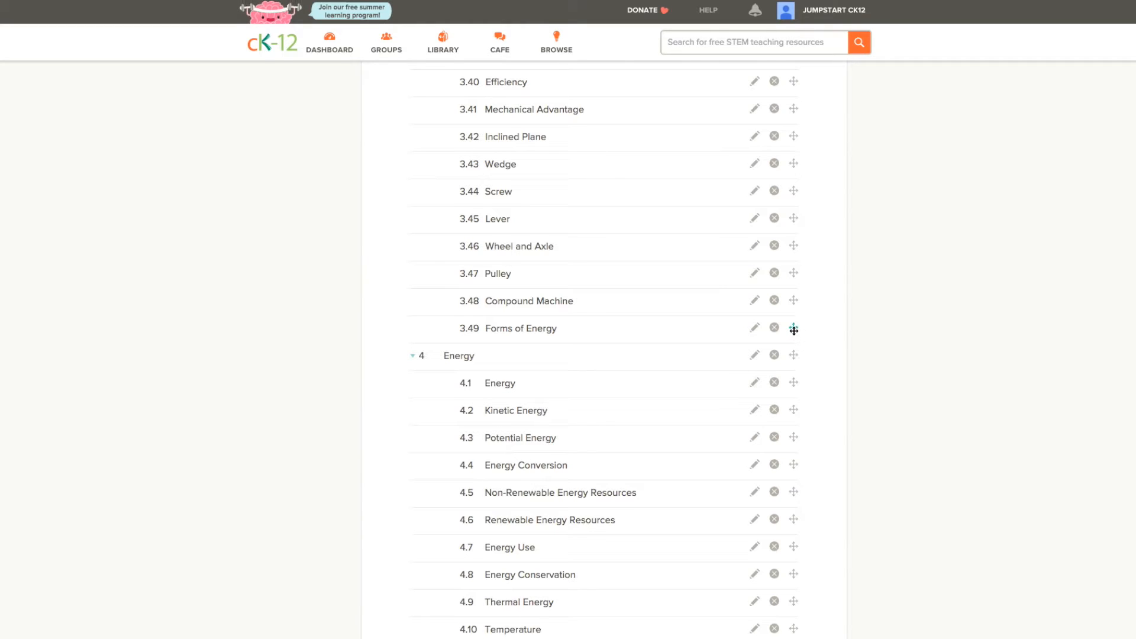
{"action": "left_click_drag", "start_coordinate": [795, 330], "coordinate": [791, 169]}
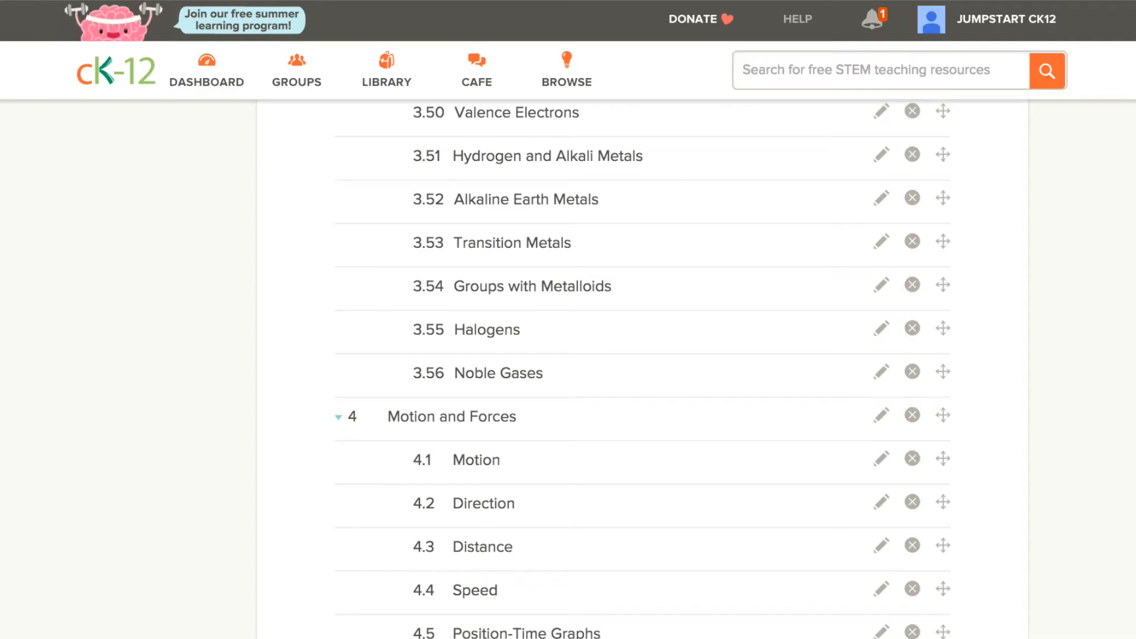
Step: Open the Motion section of Motion and Forces for editing, and save its title Motion with modality type Read
{"action": "left_click", "coordinate": [881, 464]}
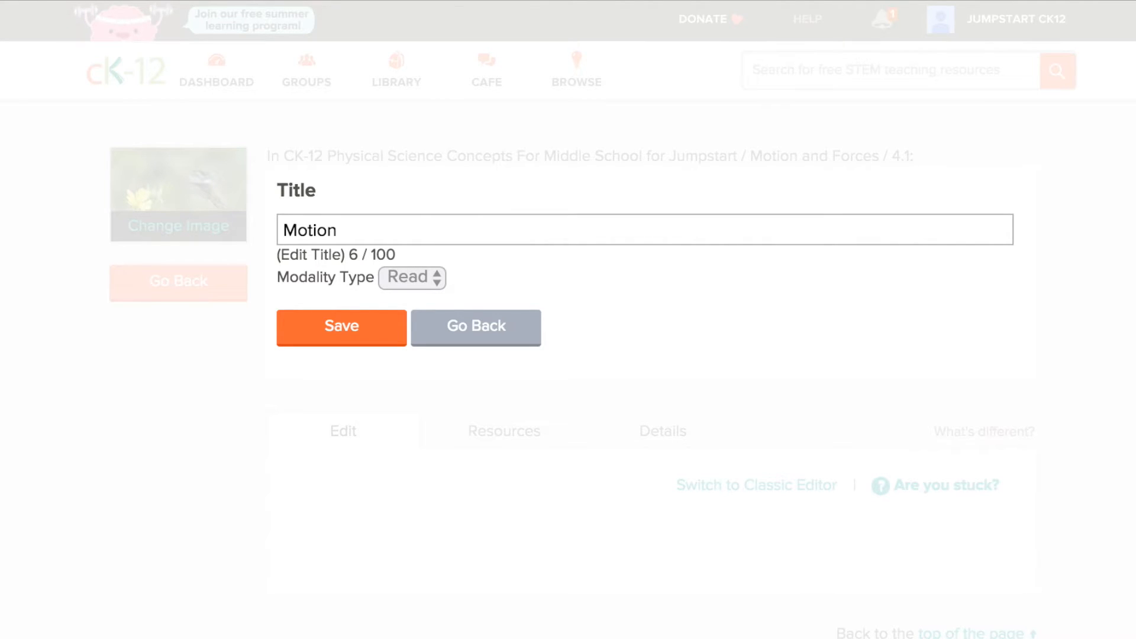
{"action": "left_click", "coordinate": [349, 325]}
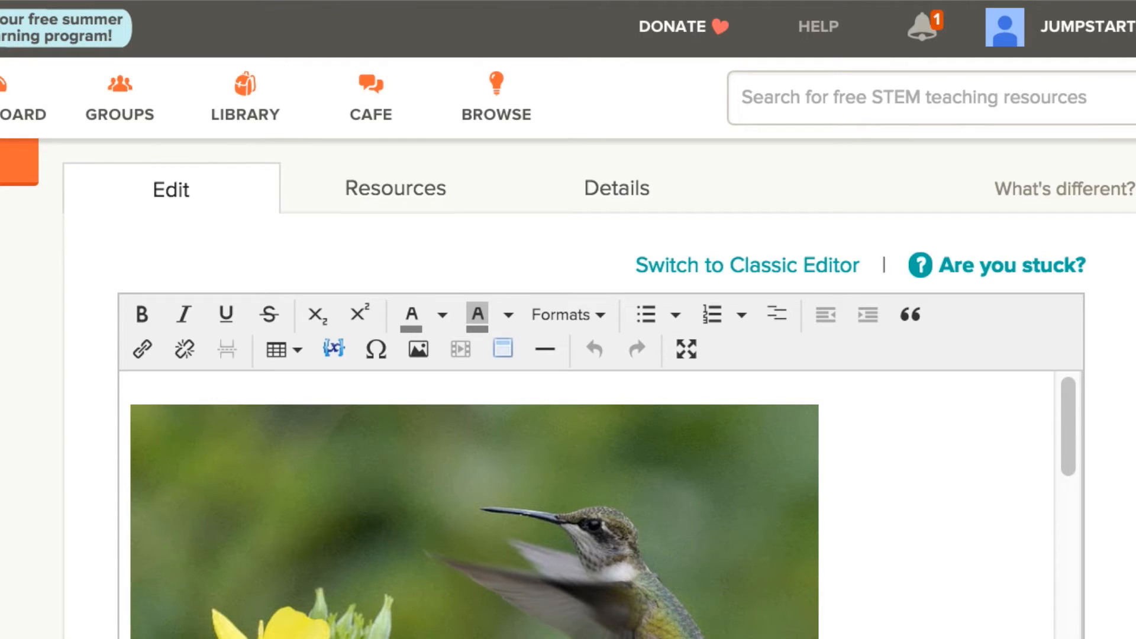
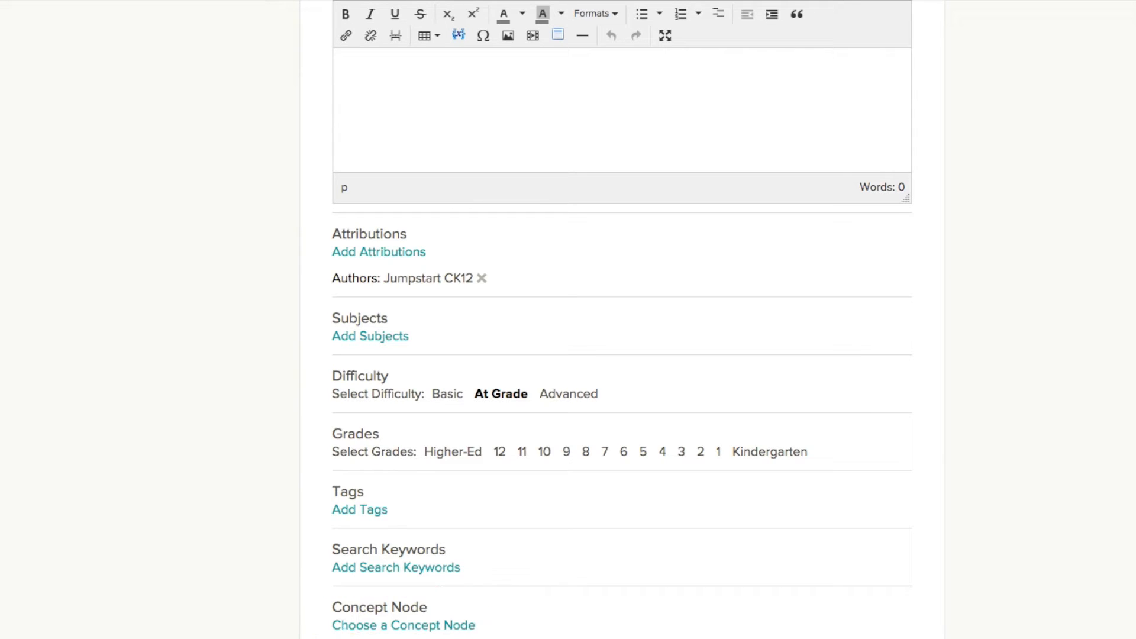
Step: Find the algebra concept node Scientific Notation (MAT.ALG.934) and assign it to the new content
{"action": "left_click", "coordinate": [382, 627]}
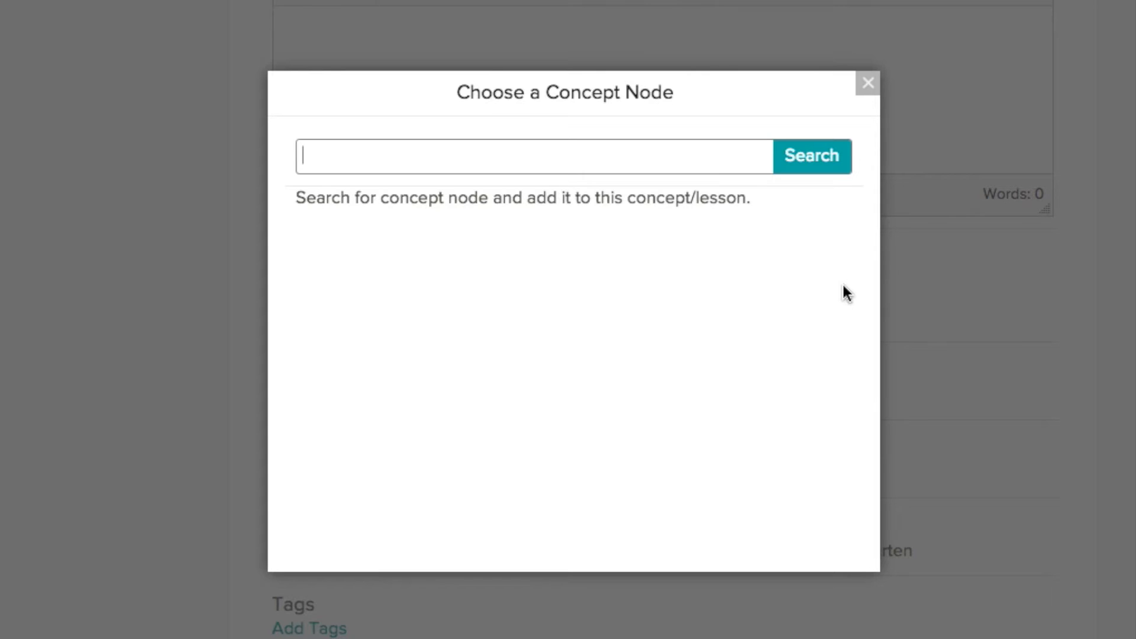
{"action": "type", "text": "scientif"}
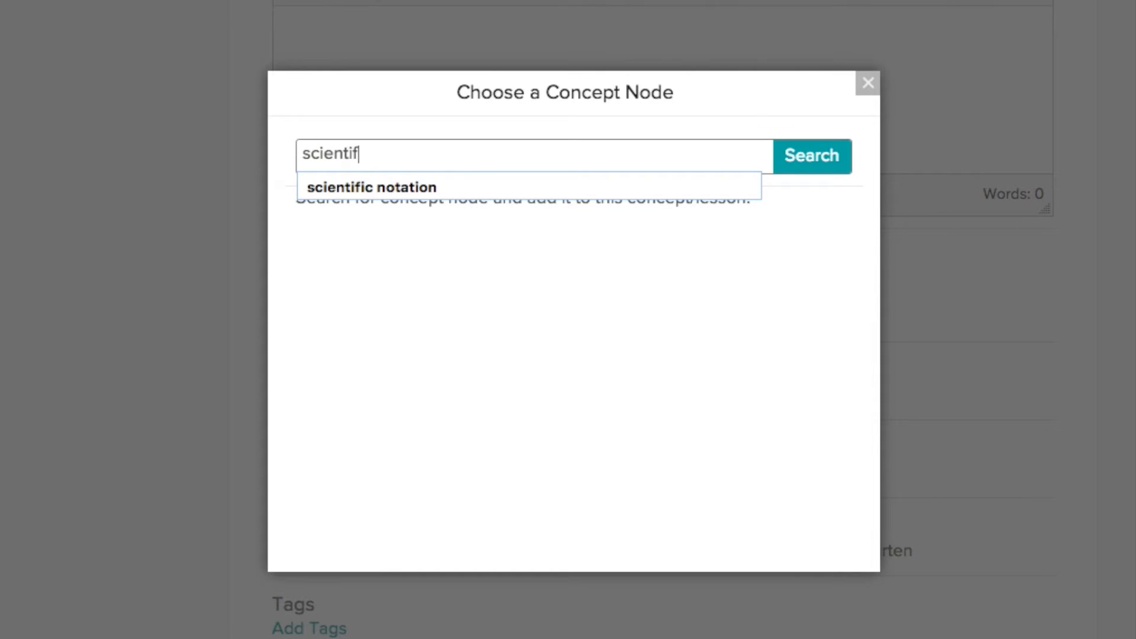
{"action": "type", "text": "ic notation"}
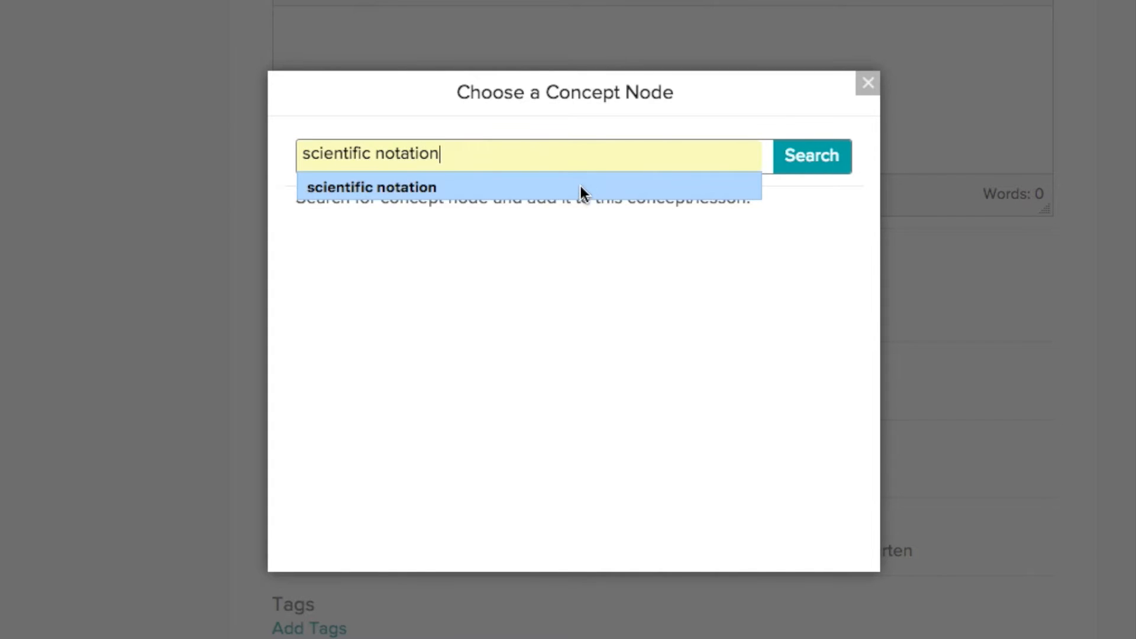
{"action": "left_click", "coordinate": [581, 187]}
{"action": "key", "text": "Return"}
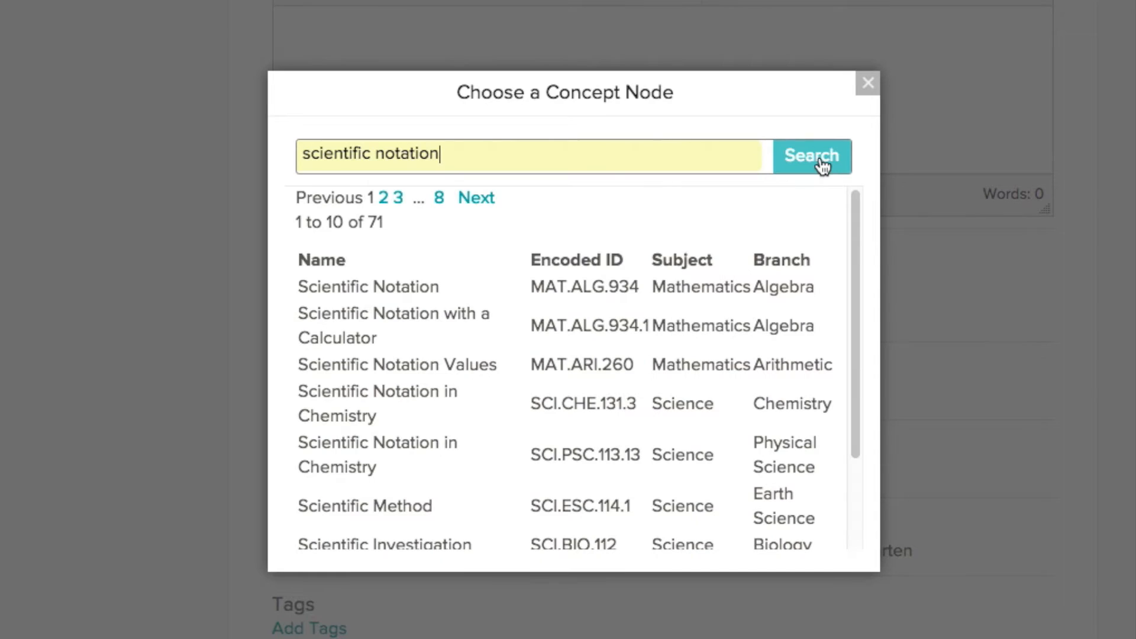
{"action": "left_click", "coordinate": [395, 287]}
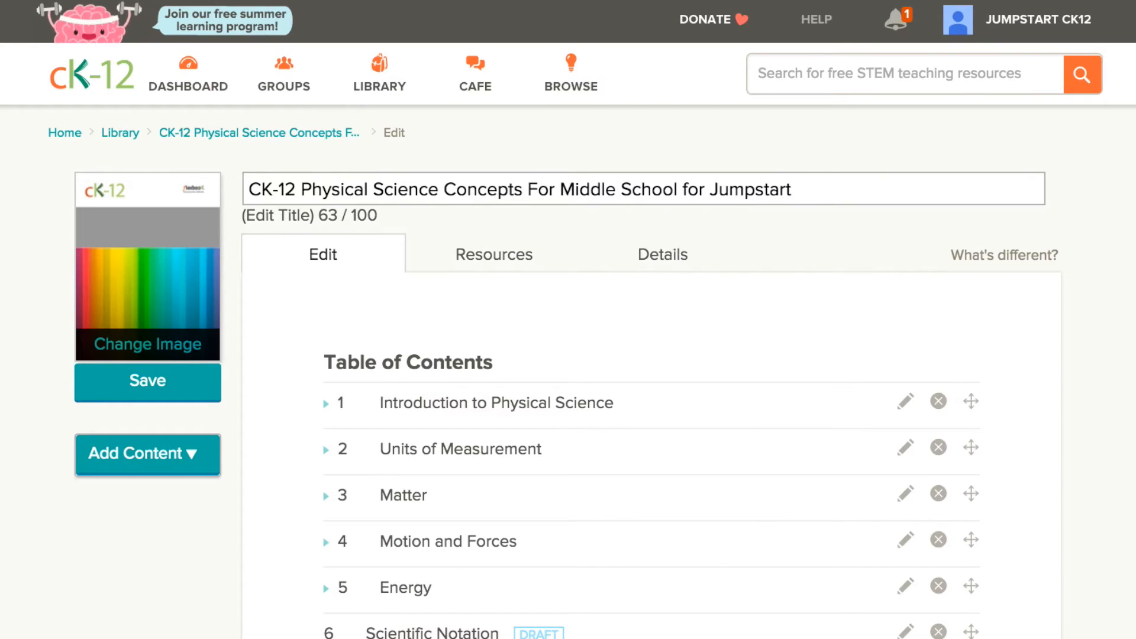
Step: Add "New Author's Name" with the role Author to the attributions of the Introduction to Physical Science chapter, and save the chapter
{"action": "left_click", "coordinate": [906, 404]}
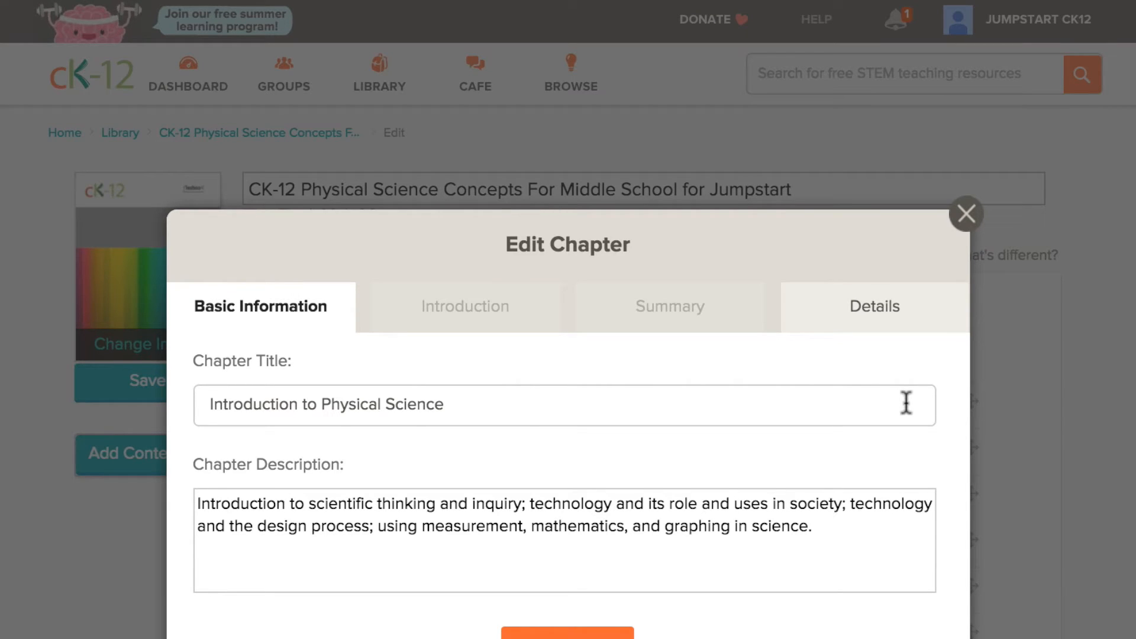
{"action": "left_click", "coordinate": [914, 322]}
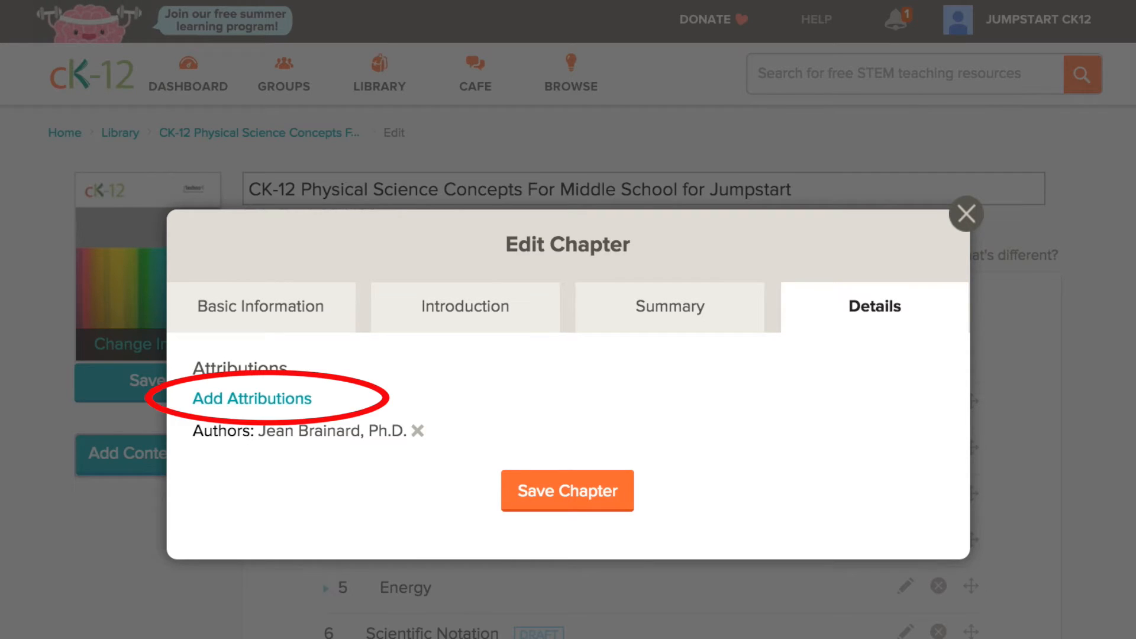
{"action": "left_click", "coordinate": [234, 400]}
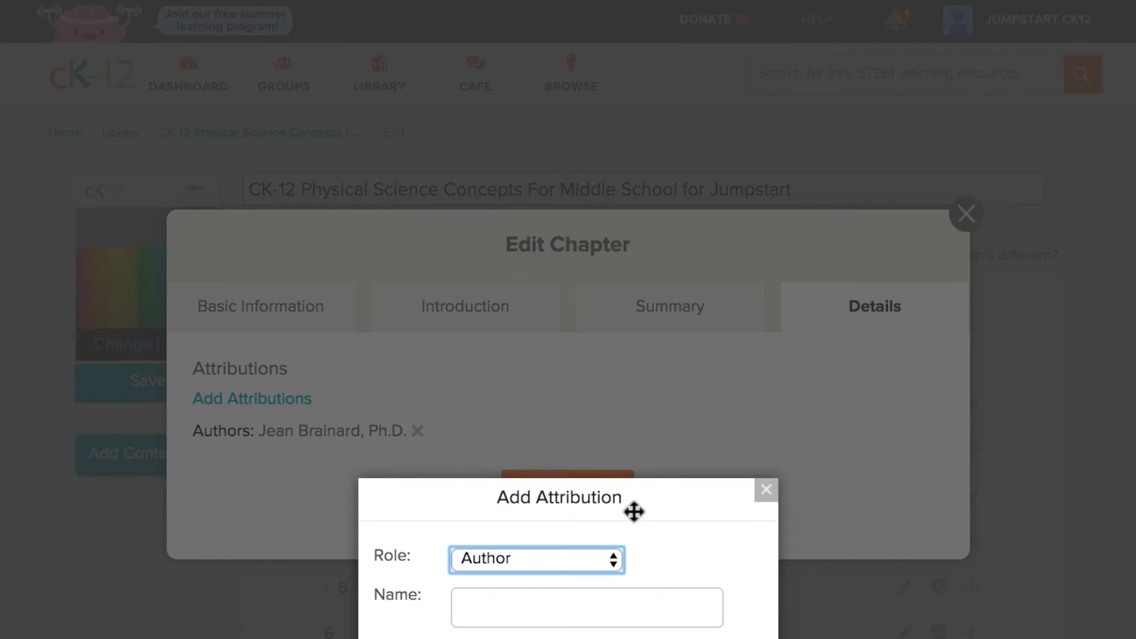
{"action": "left_click", "coordinate": [616, 560]}
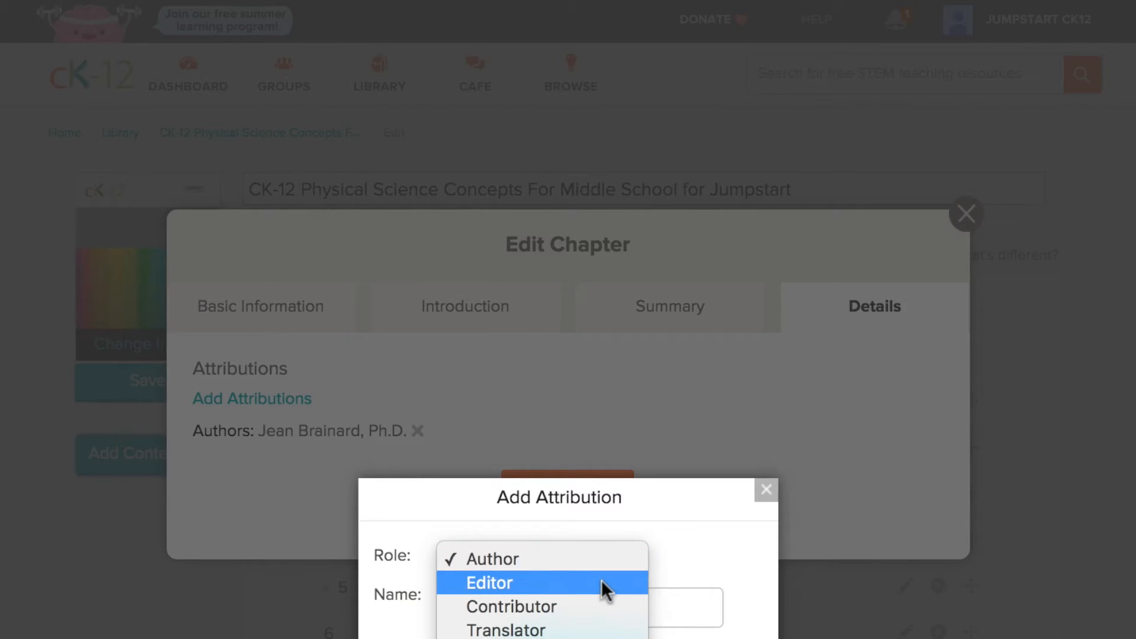
{"action": "left_click", "coordinate": [672, 573]}
{"action": "left_click", "coordinate": [551, 598]}
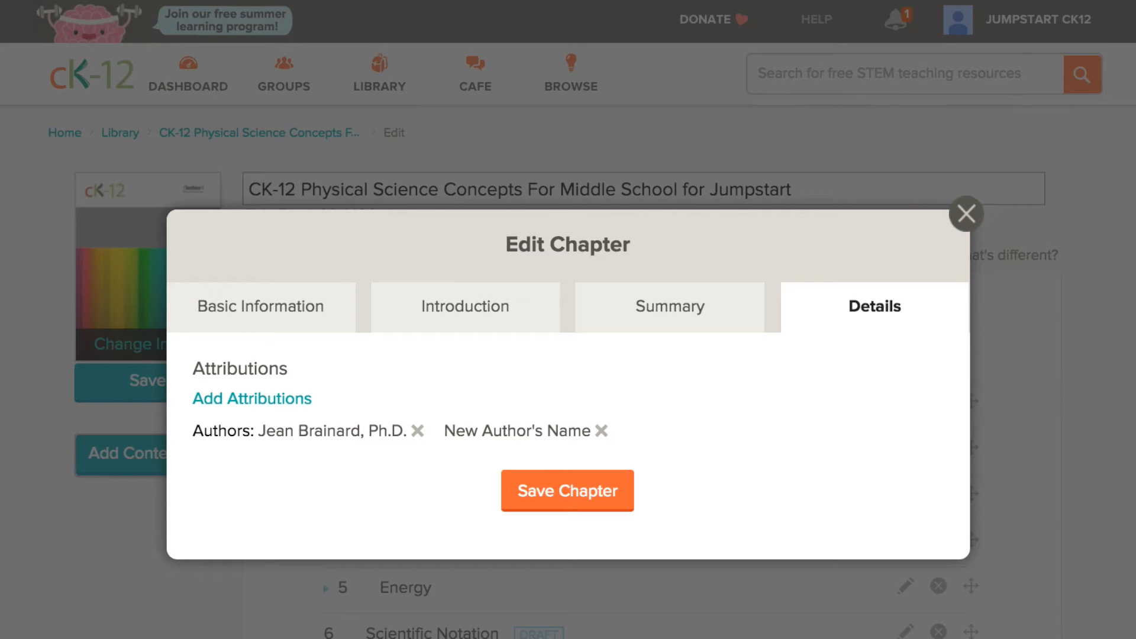
{"action": "left_click", "coordinate": [599, 500]}
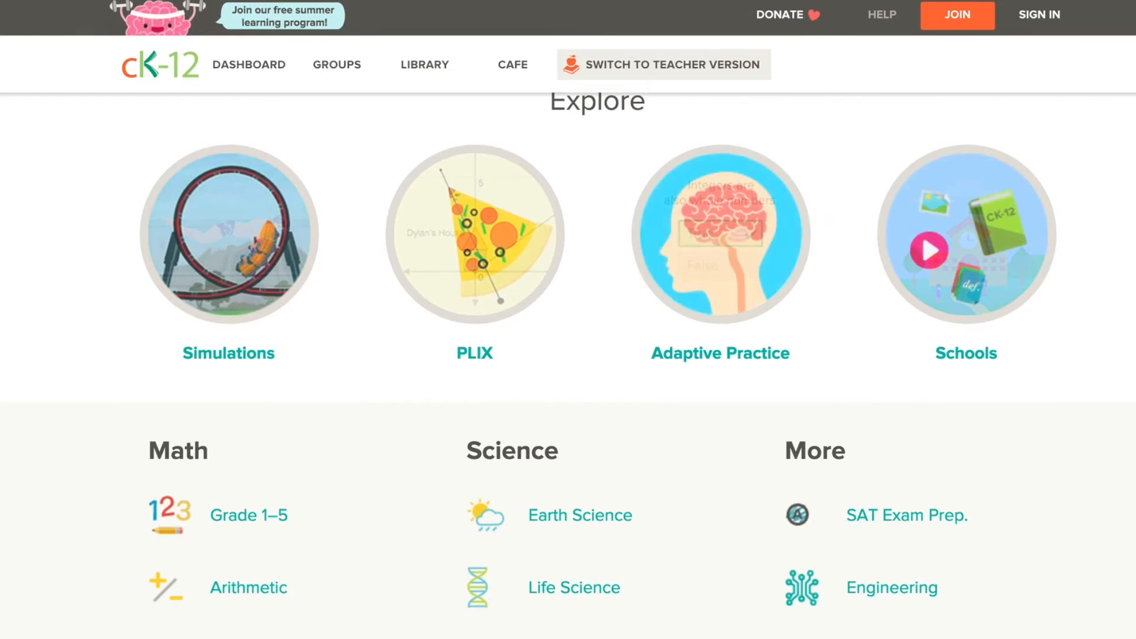
Step: Look through the home page, the Scientific Notation draft and the help center's FlexBook Textbook and Modality Customization articles for teachers and parents
{"action": "scroll", "coordinate": [568, 355], "scroll_direction": "down", "scroll_amount": 10}
{"action": "scroll", "coordinate": [568, 355], "scroll_direction": "down", "scroll_amount": 15}
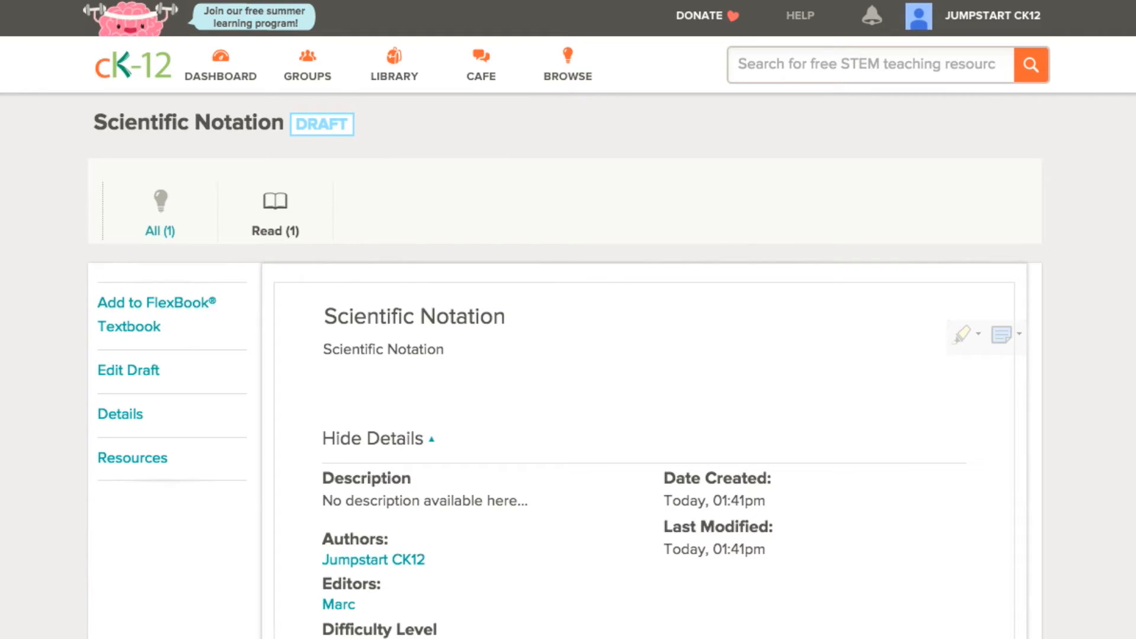
{"action": "left_click", "coordinate": [806, 18]}
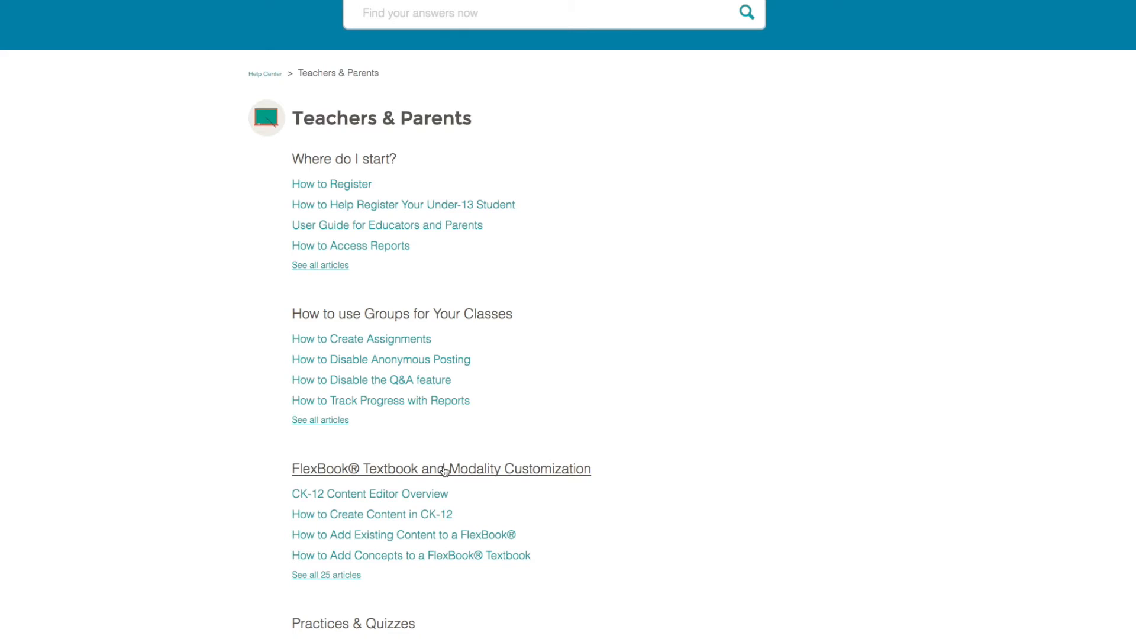
{"action": "left_click", "coordinate": [445, 469]}
{"action": "scroll", "coordinate": [568, 319], "scroll_direction": "down", "scroll_amount": 5}
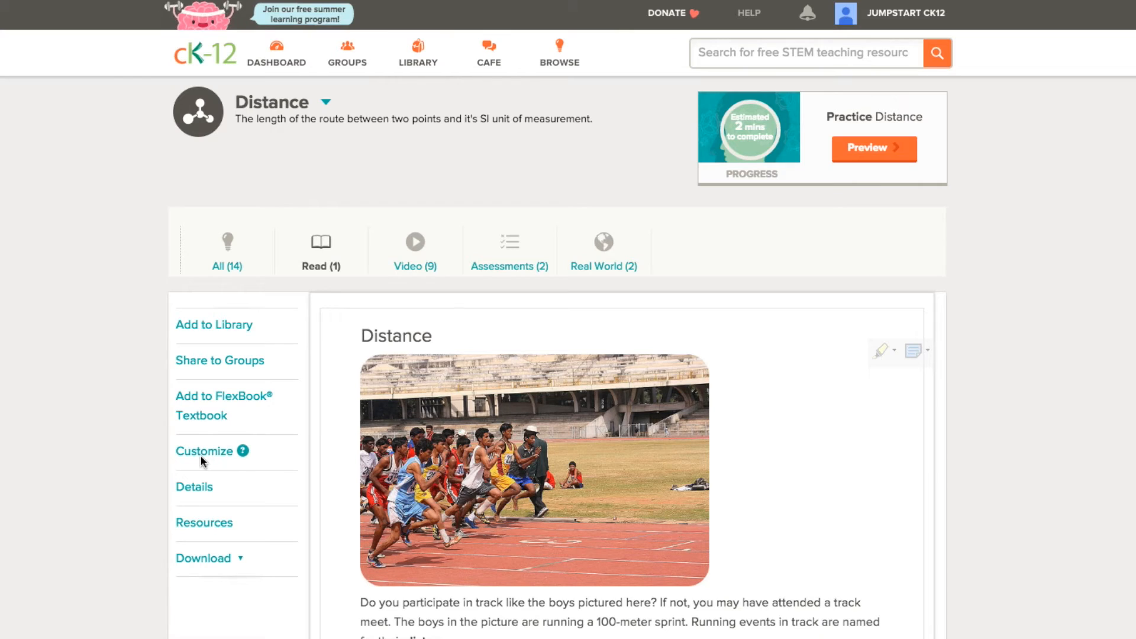
Step: Add the Distance reading to the library
{"action": "left_click", "coordinate": [225, 323]}
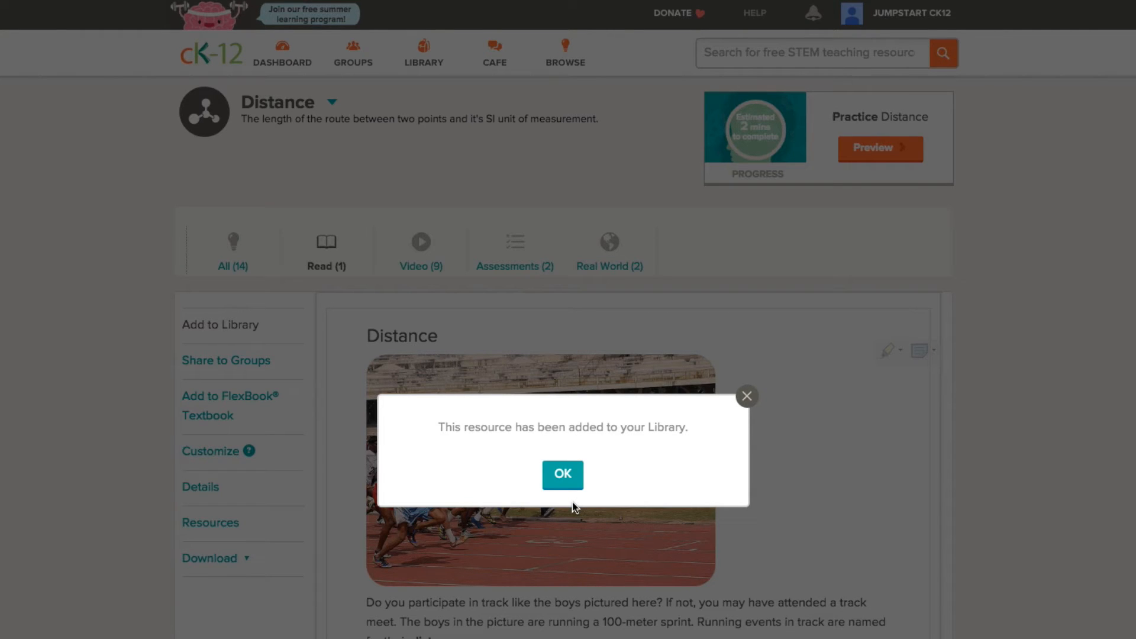
{"action": "left_click", "coordinate": [562, 476]}
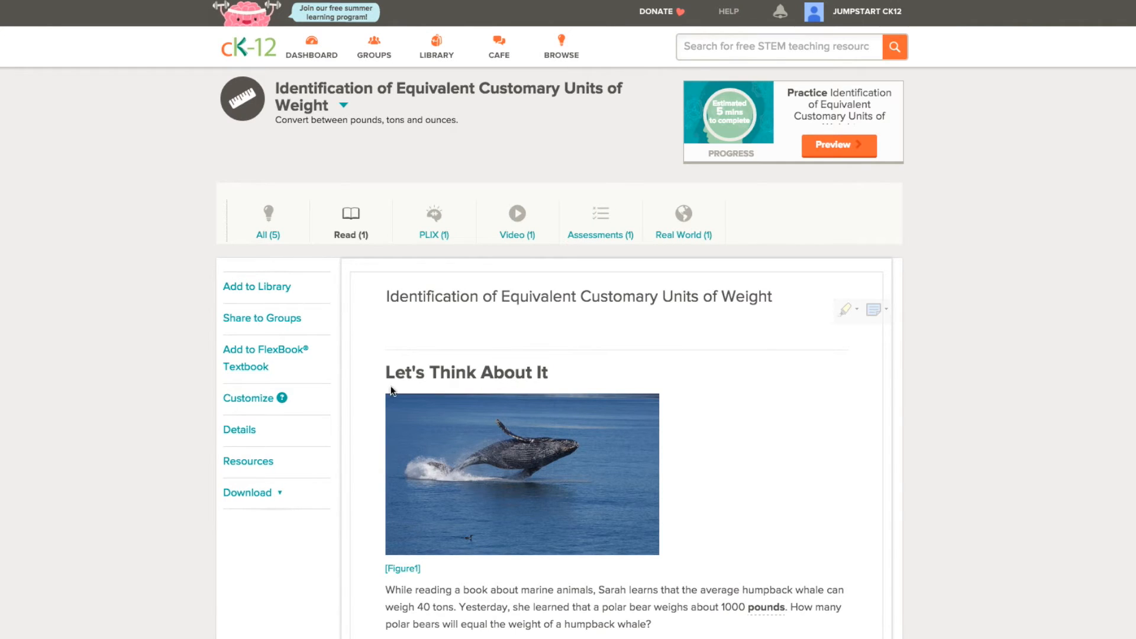
Step: Customize the Identification of Equivalent Customary Units of Weight reading, save its copy under the same title, and view the library
{"action": "left_click", "coordinate": [246, 405]}
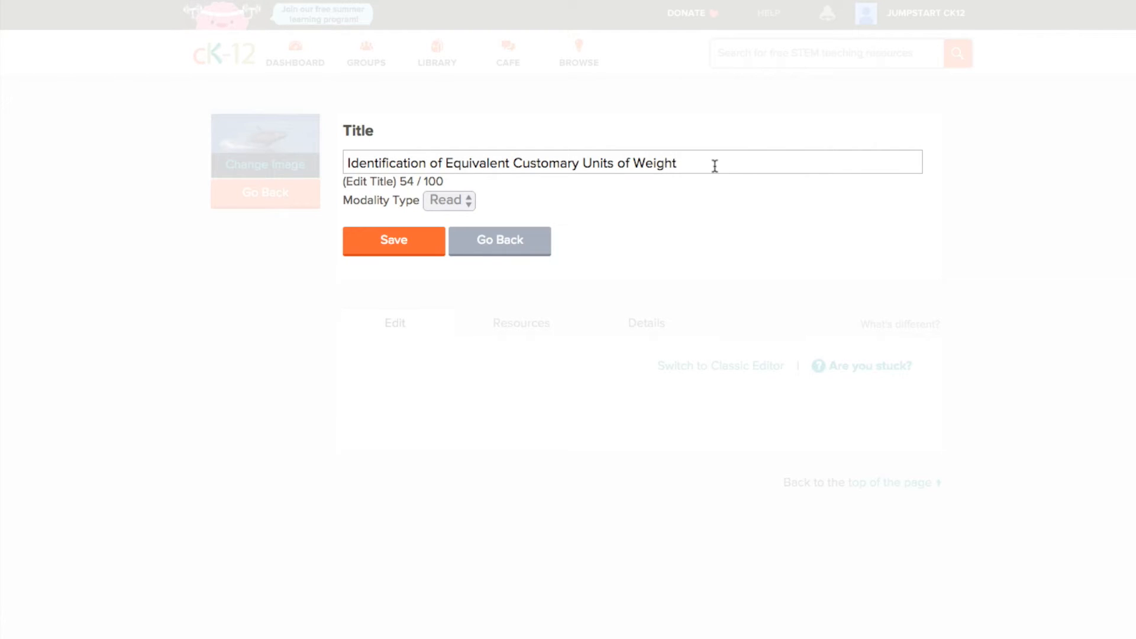
{"action": "left_click", "coordinate": [414, 245]}
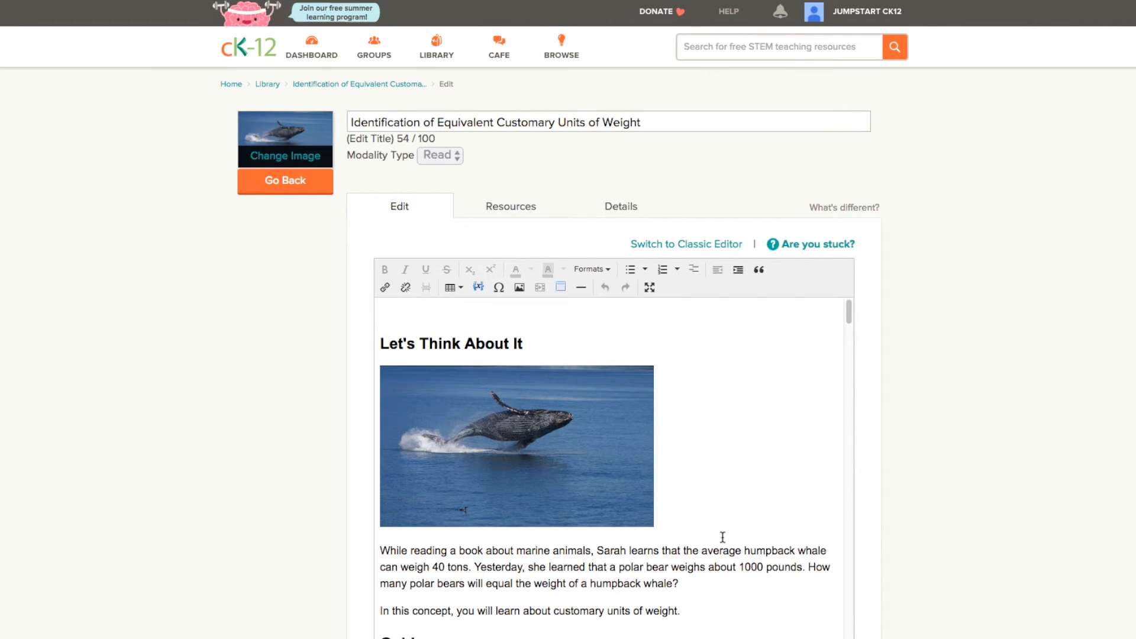
{"action": "left_click", "coordinate": [439, 59]}
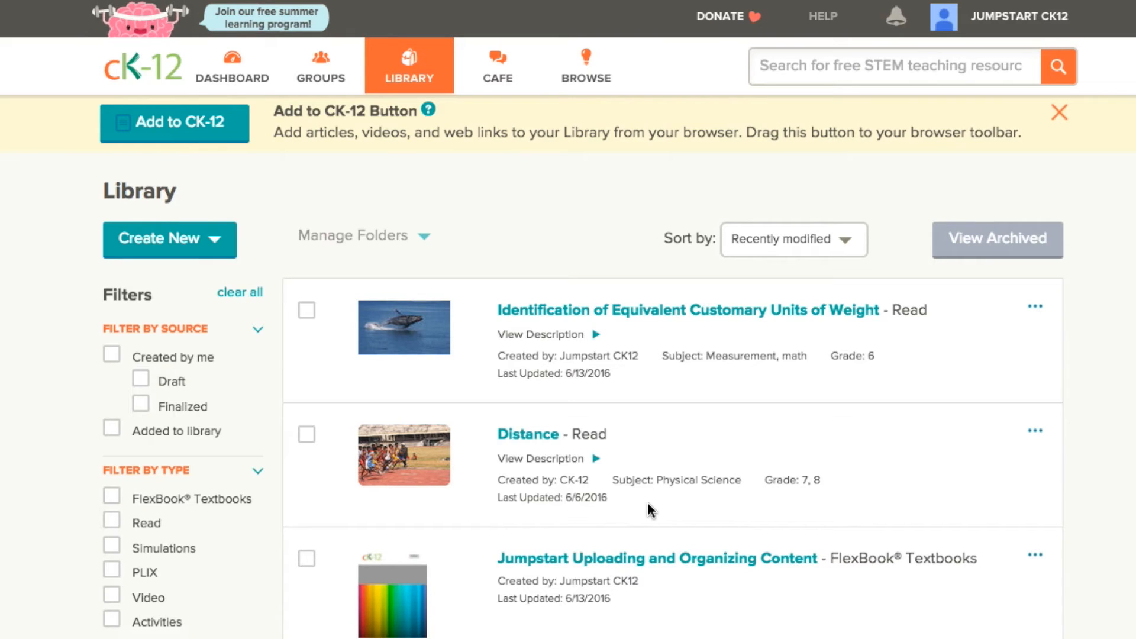
{"action": "scroll", "coordinate": [649, 504], "scroll_direction": "down", "scroll_amount": 5}
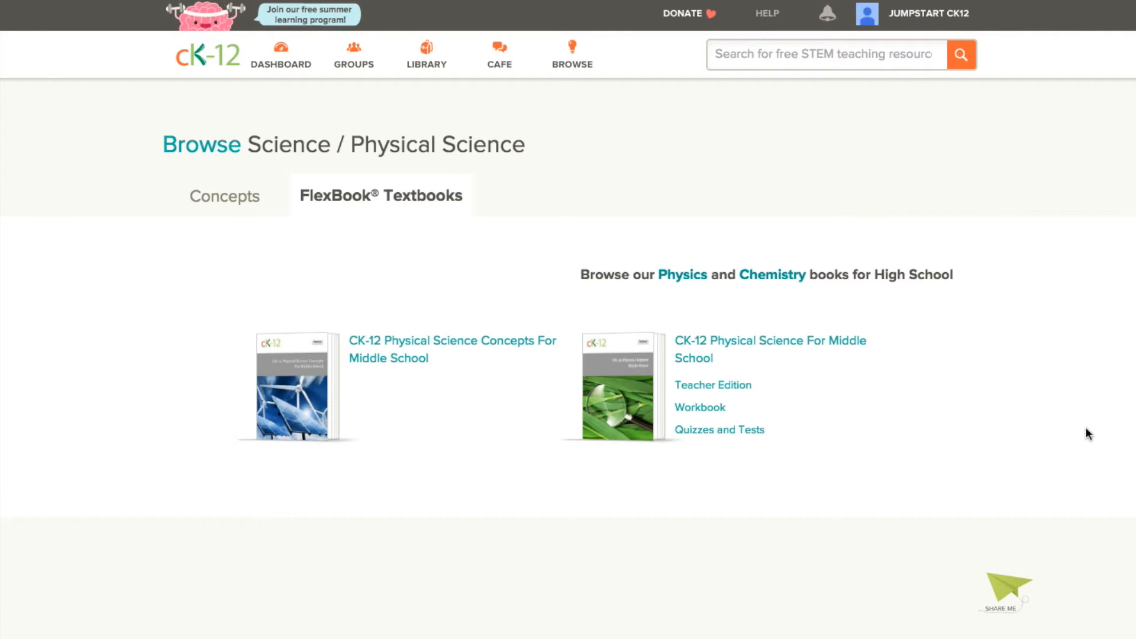
Step: Customize the CK-12 Physical Science Concepts For Middle School FlexBook, append "for Jumpstart" to its title, and save it
{"action": "left_click", "coordinate": [436, 336]}
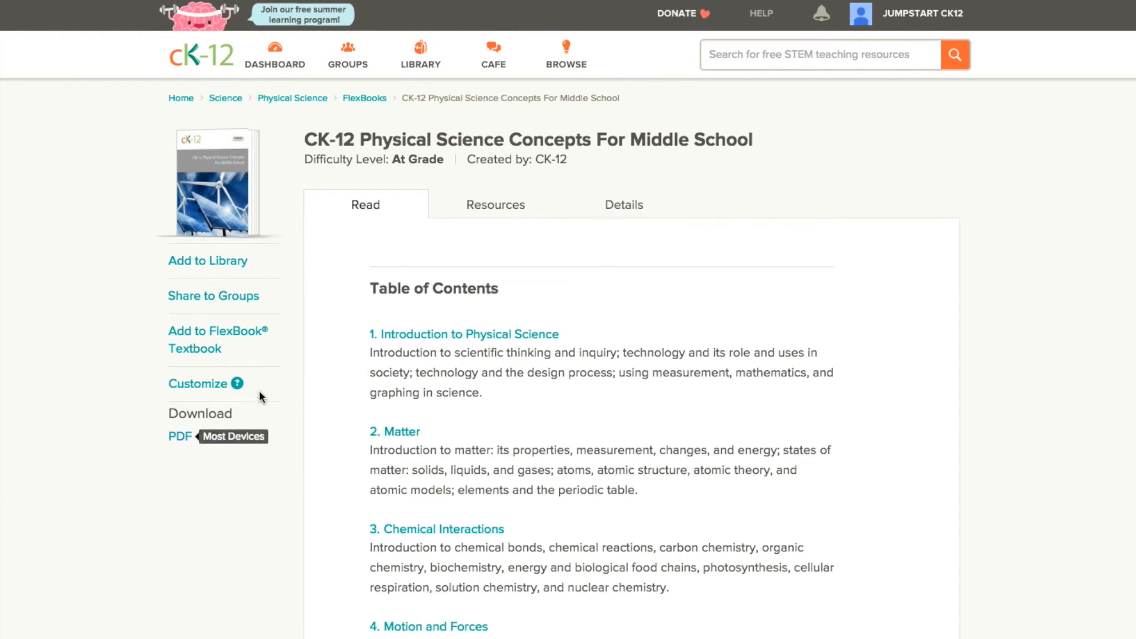
{"action": "left_click", "coordinate": [218, 385]}
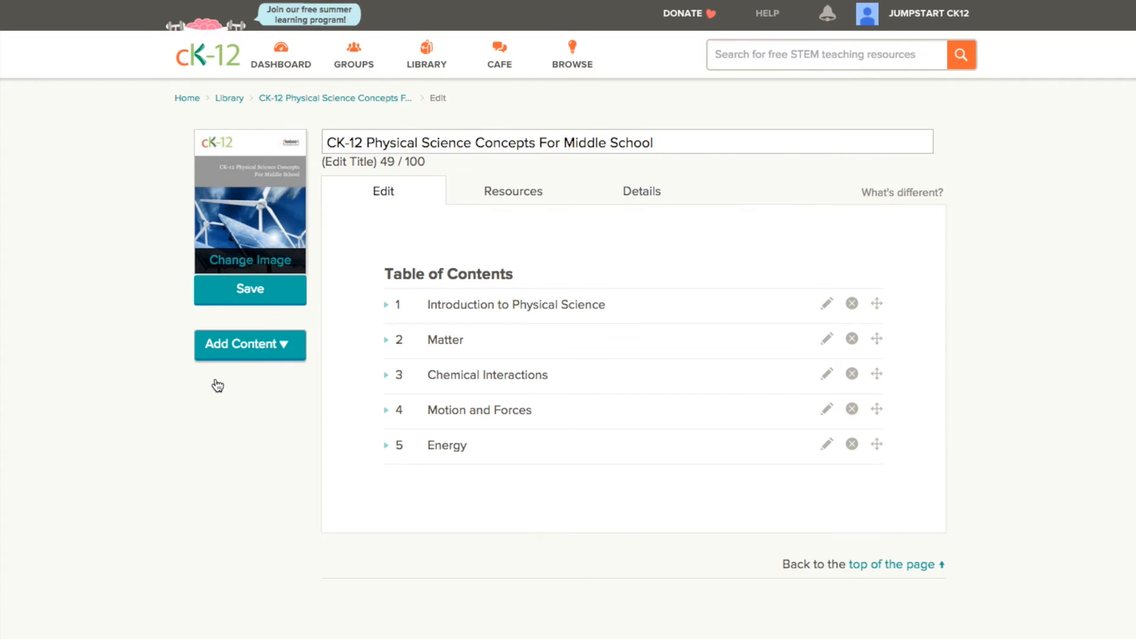
{"action": "left_click", "coordinate": [682, 141]}
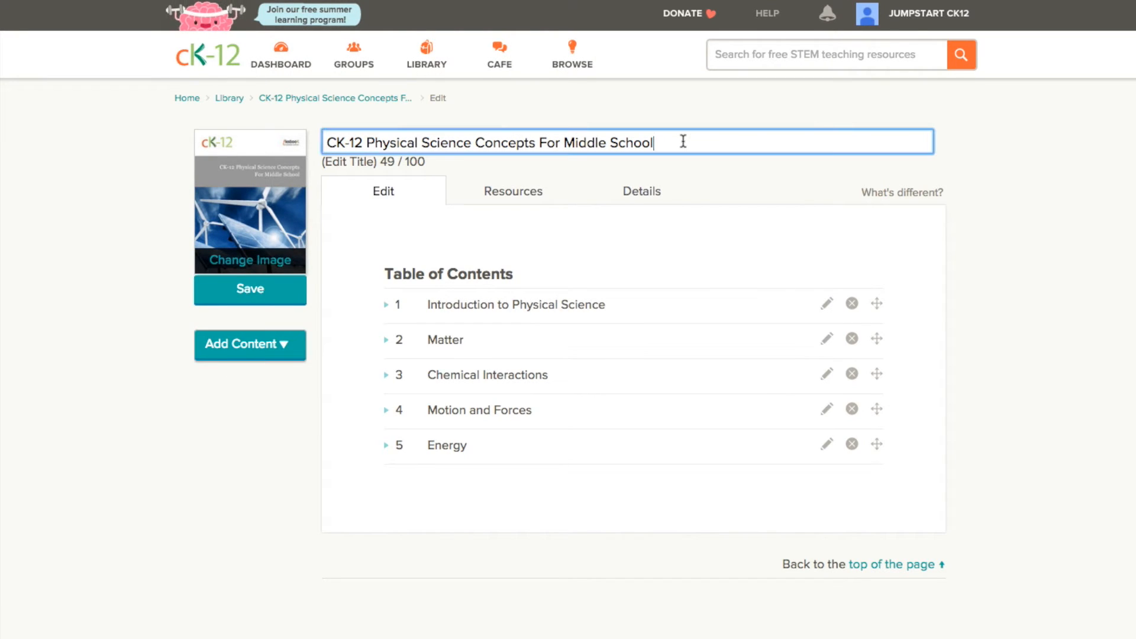
{"action": "type", "text": "for Jumpstart"}
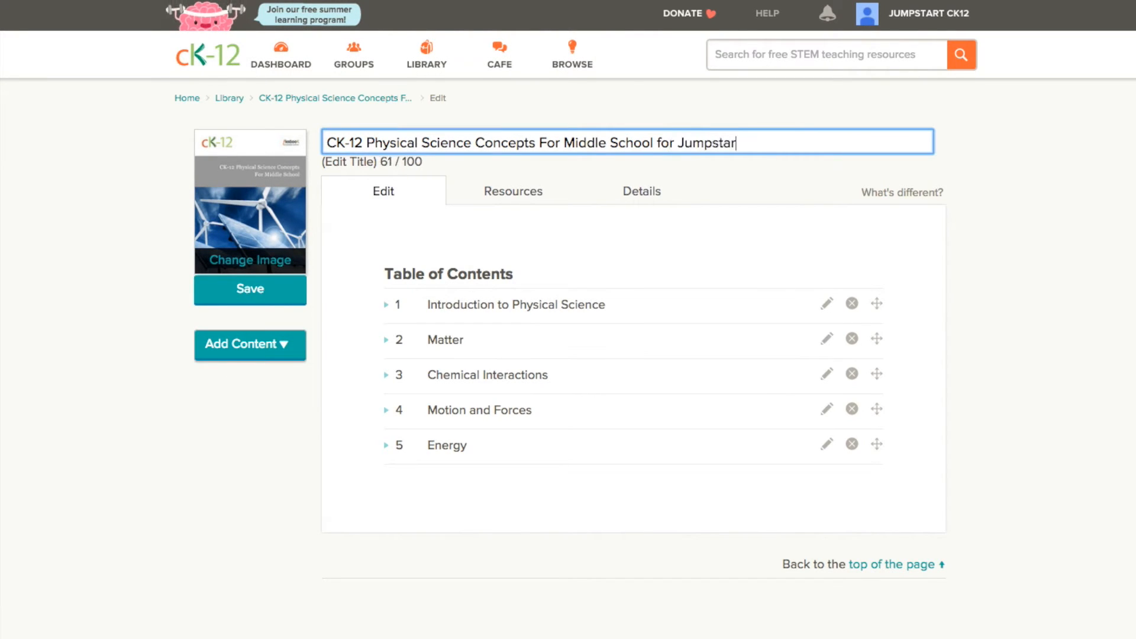
{"action": "left_click", "coordinate": [249, 296]}
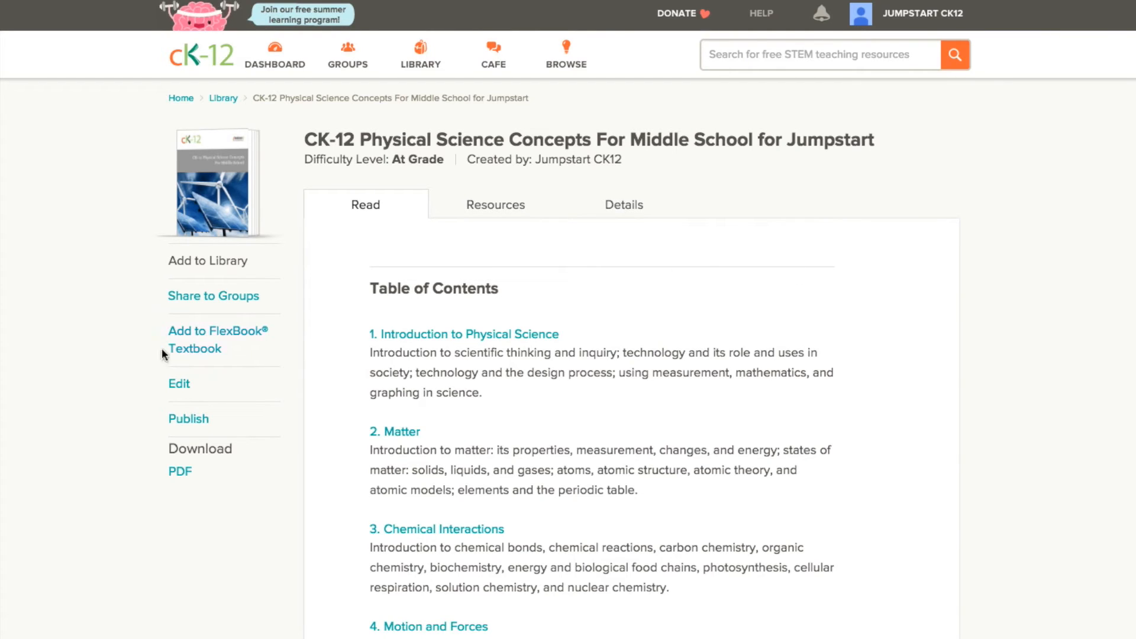
Step: Customize section 1.2 Scientific Induction in the Jumpstart FlexBook, keep it as a draft, and save the FlexBook
{"action": "left_click", "coordinate": [179, 386]}
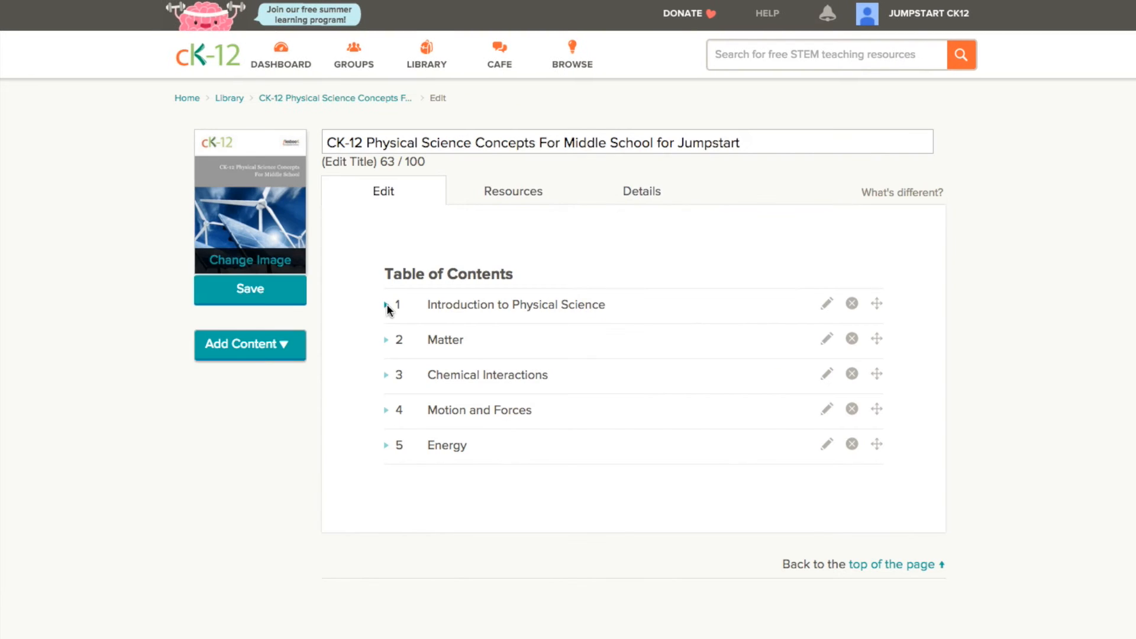
{"action": "left_click", "coordinate": [388, 308]}
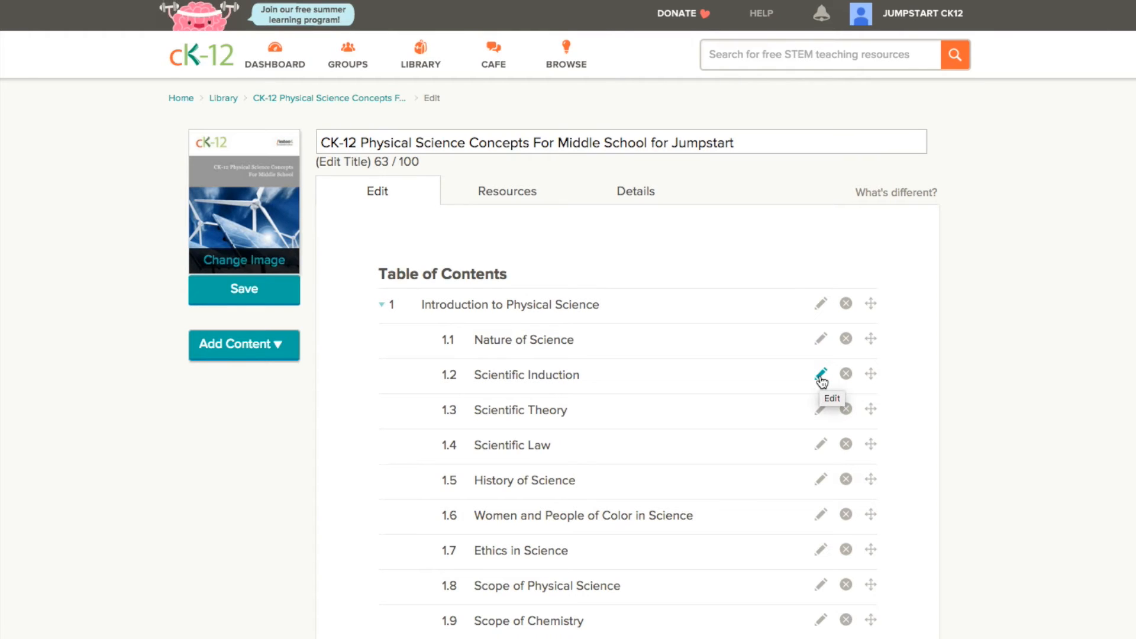
{"action": "left_click", "coordinate": [821, 375]}
{"action": "left_click", "coordinate": [402, 273]}
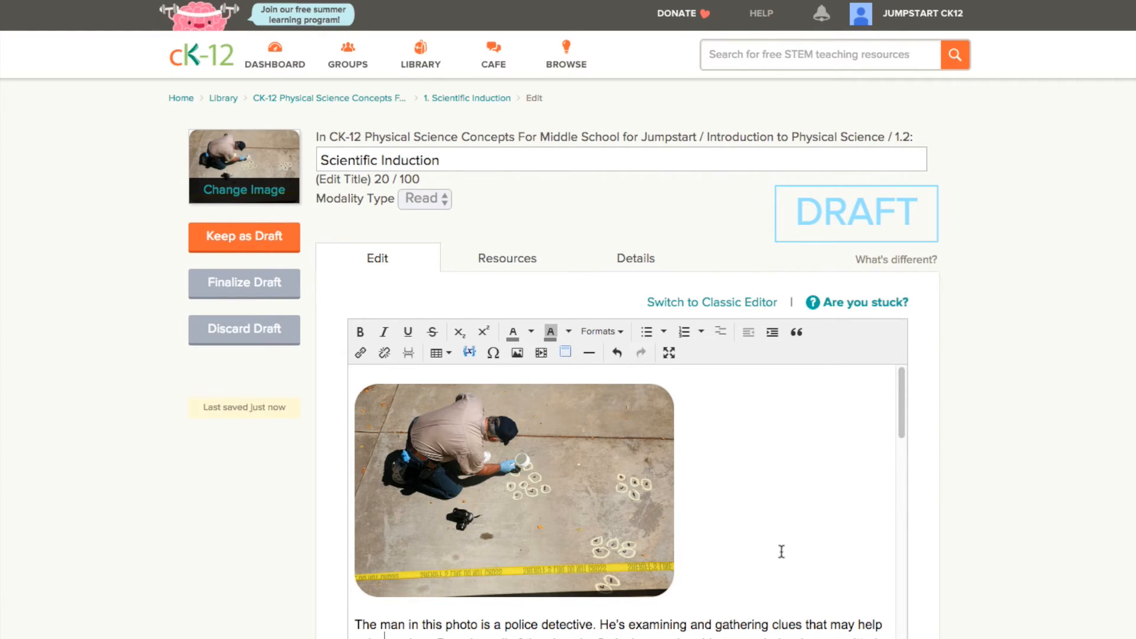
{"action": "left_click", "coordinate": [234, 238]}
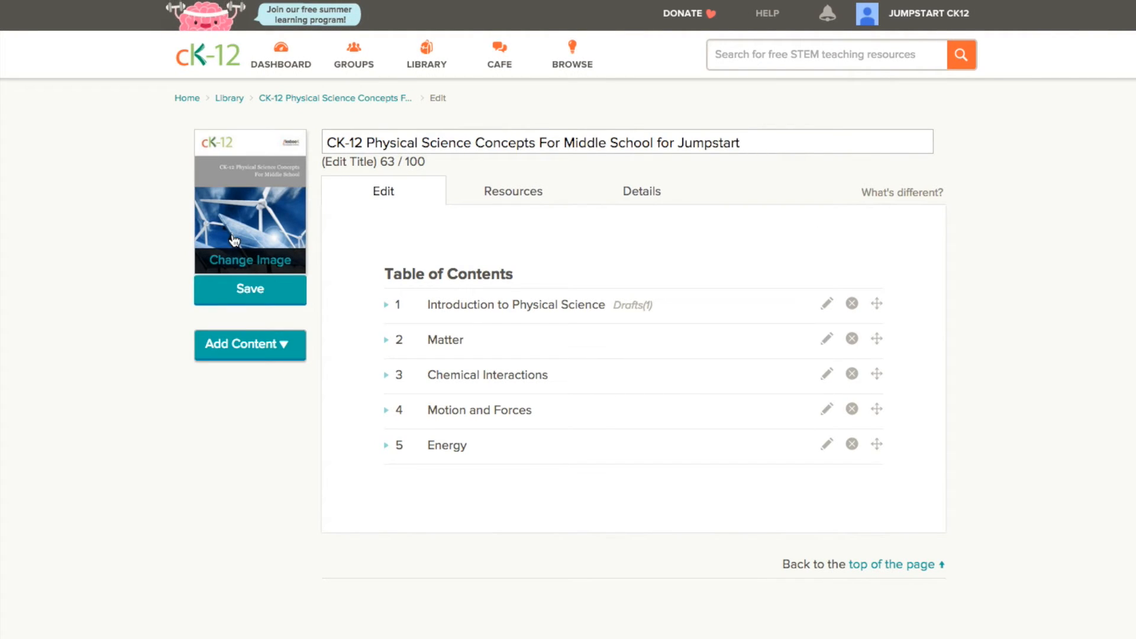
{"action": "left_click", "coordinate": [263, 289]}
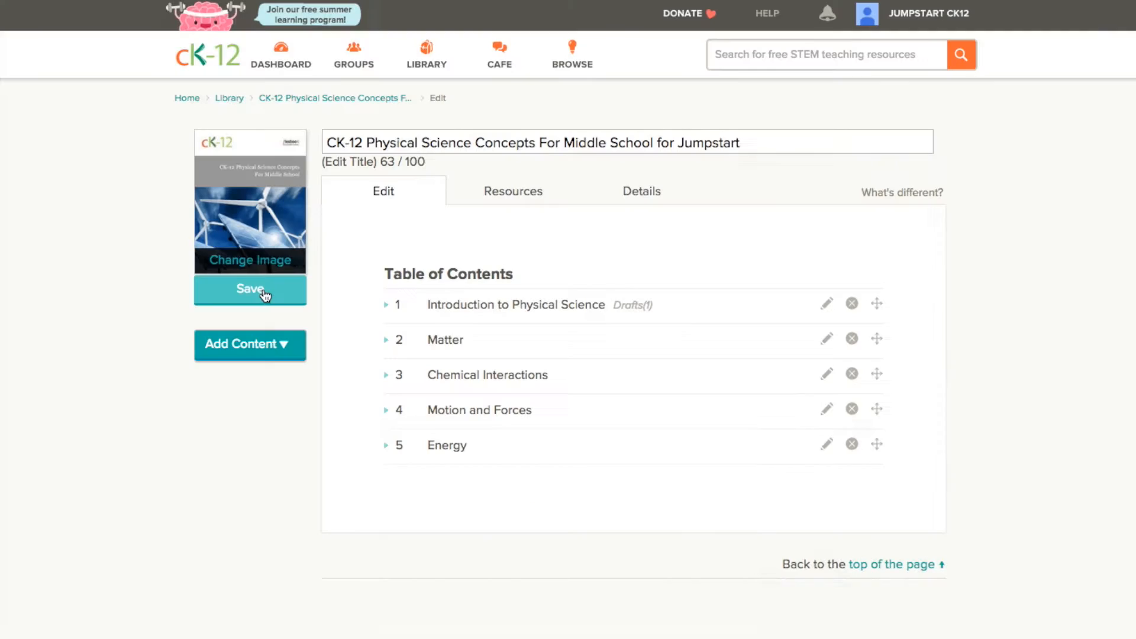
{"action": "left_click", "coordinate": [427, 53]}
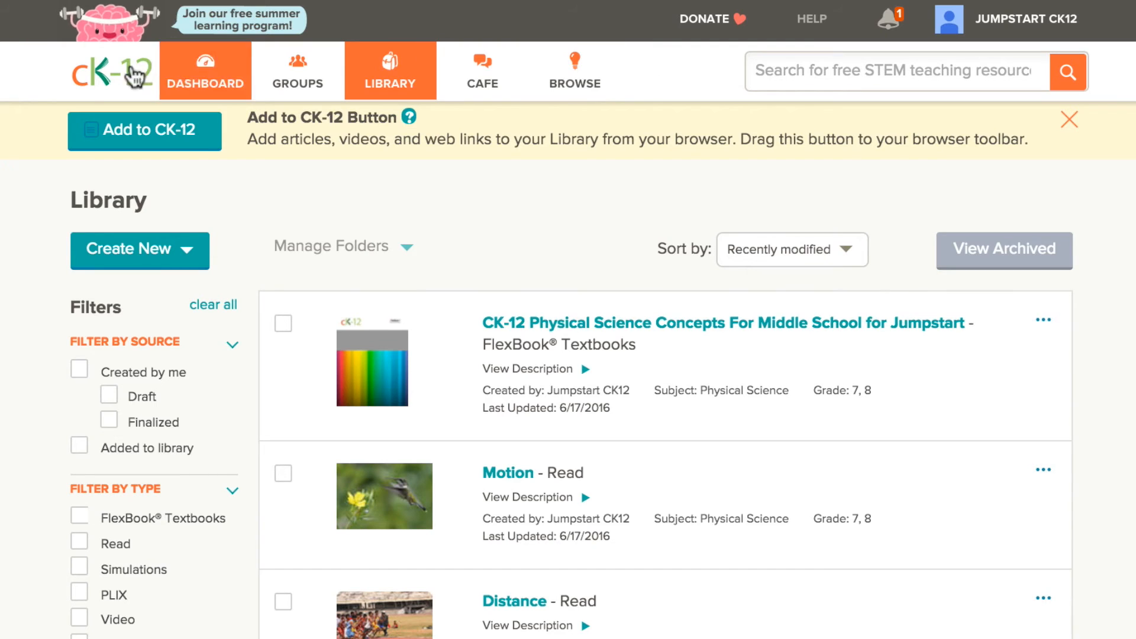
Step: Search for "physical science concepts" from the CK-12 home page
{"action": "left_click", "coordinate": [86, 84]}
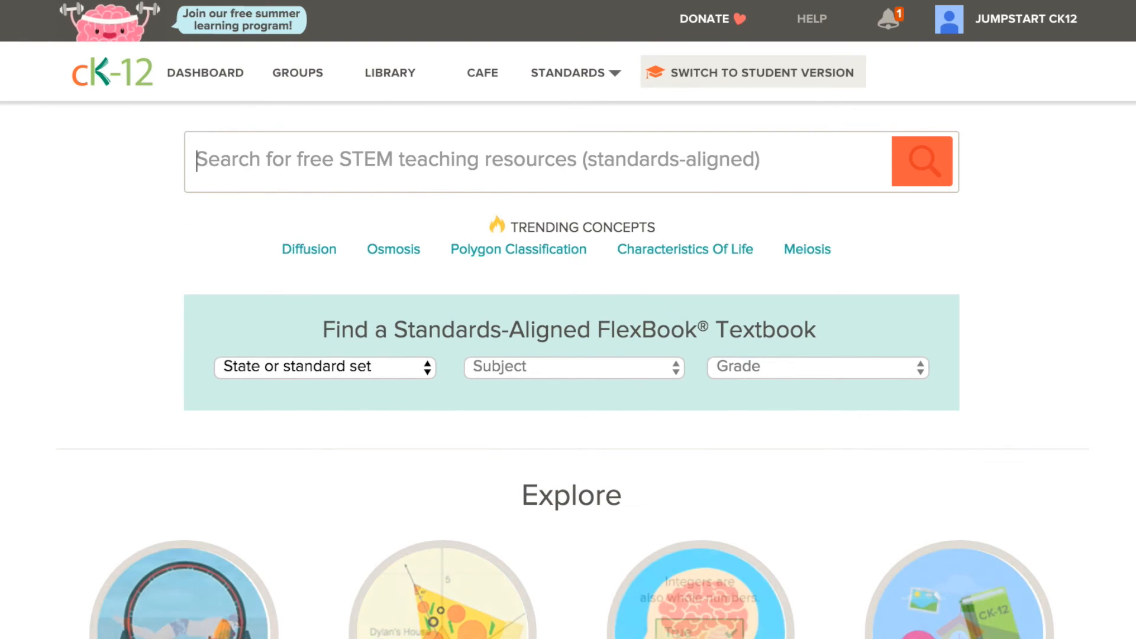
{"action": "type", "text": "physical "}
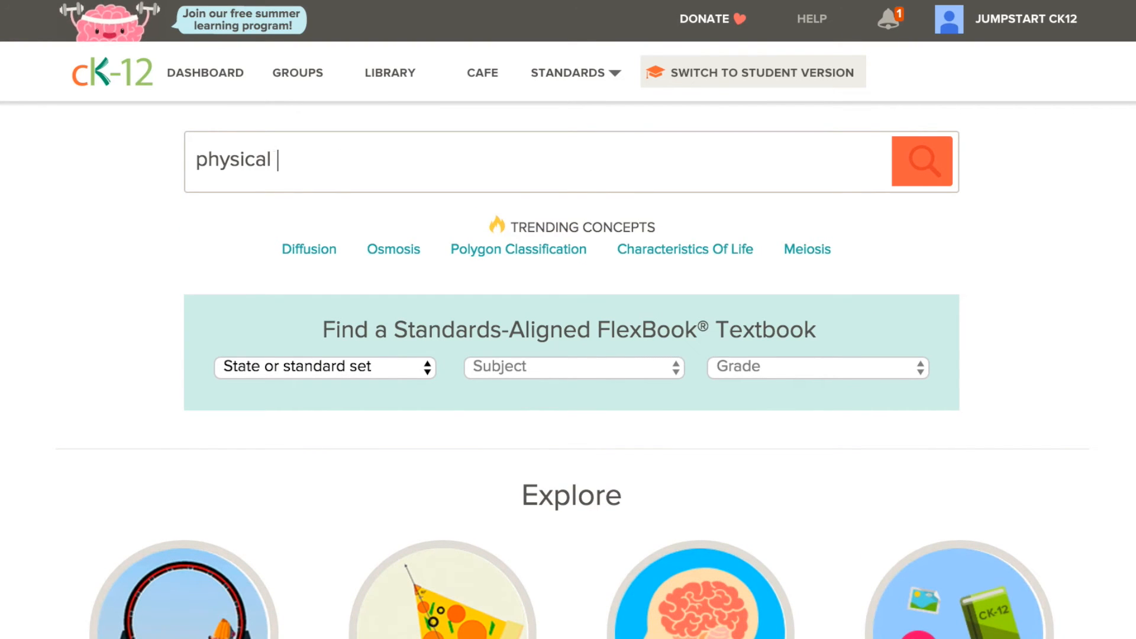
{"action": "type", "text": "science concepts"}
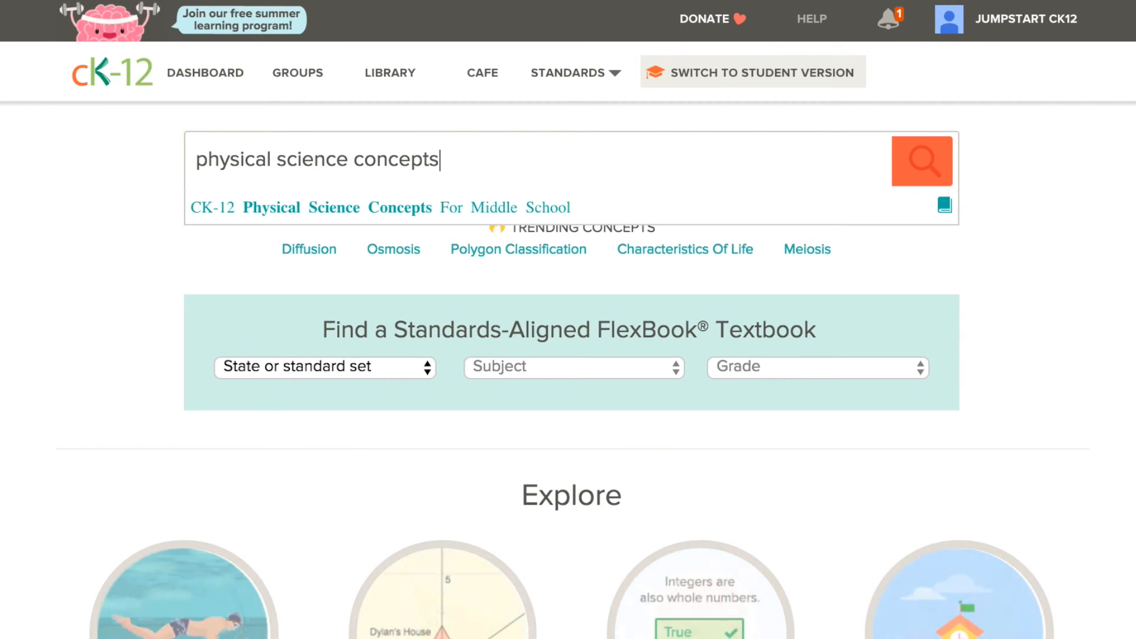
{"action": "key", "text": "Return"}
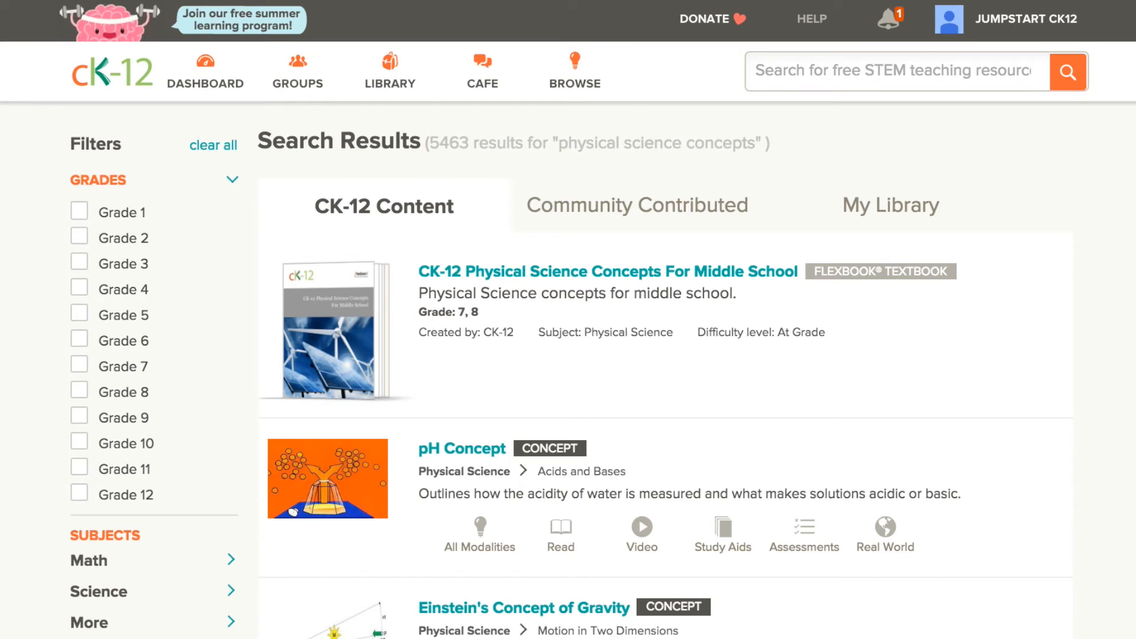
Step: Check the search results in My Library, and examine the library's sort options and its type and folder filters
{"action": "left_click", "coordinate": [922, 204]}
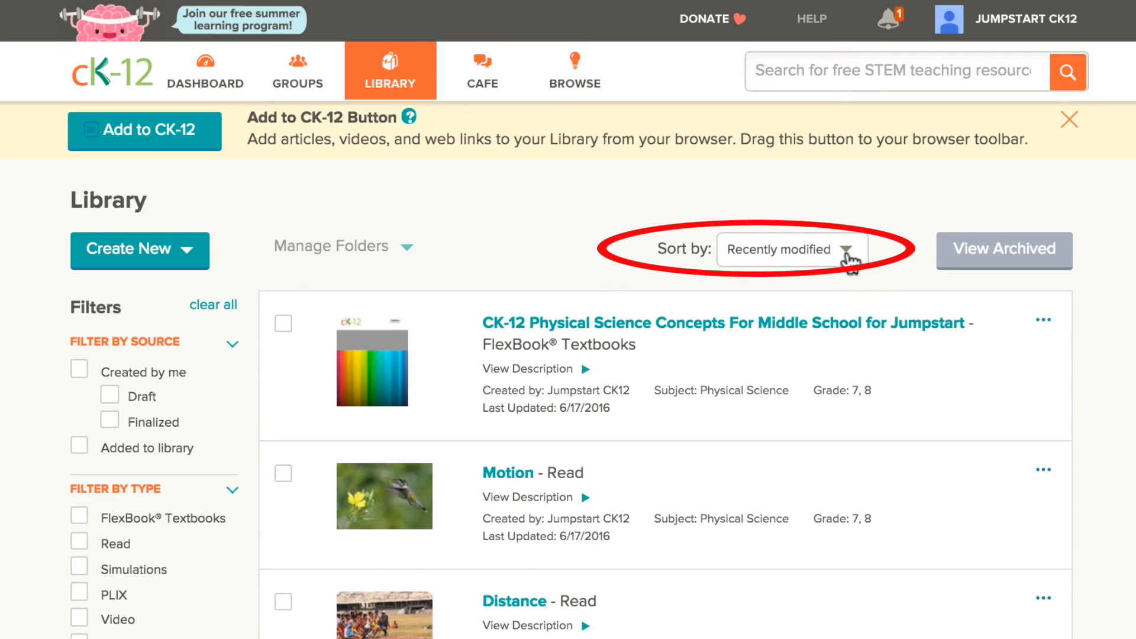
{"action": "left_click", "coordinate": [846, 251]}
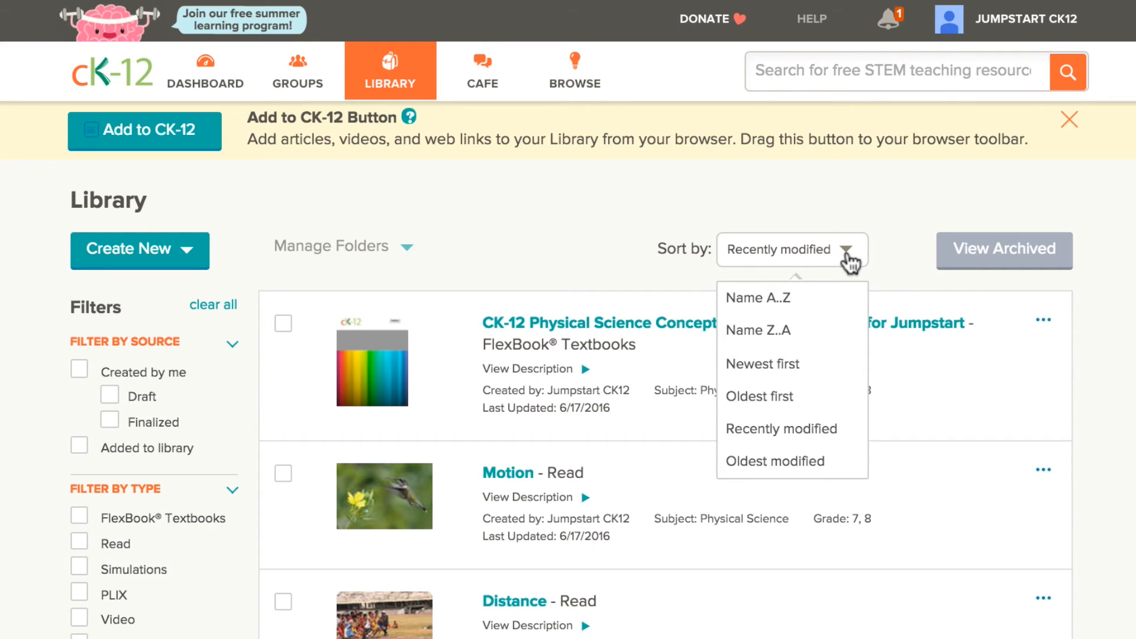
{"action": "scroll", "coordinate": [850, 262], "scroll_direction": "down", "scroll_amount": 5}
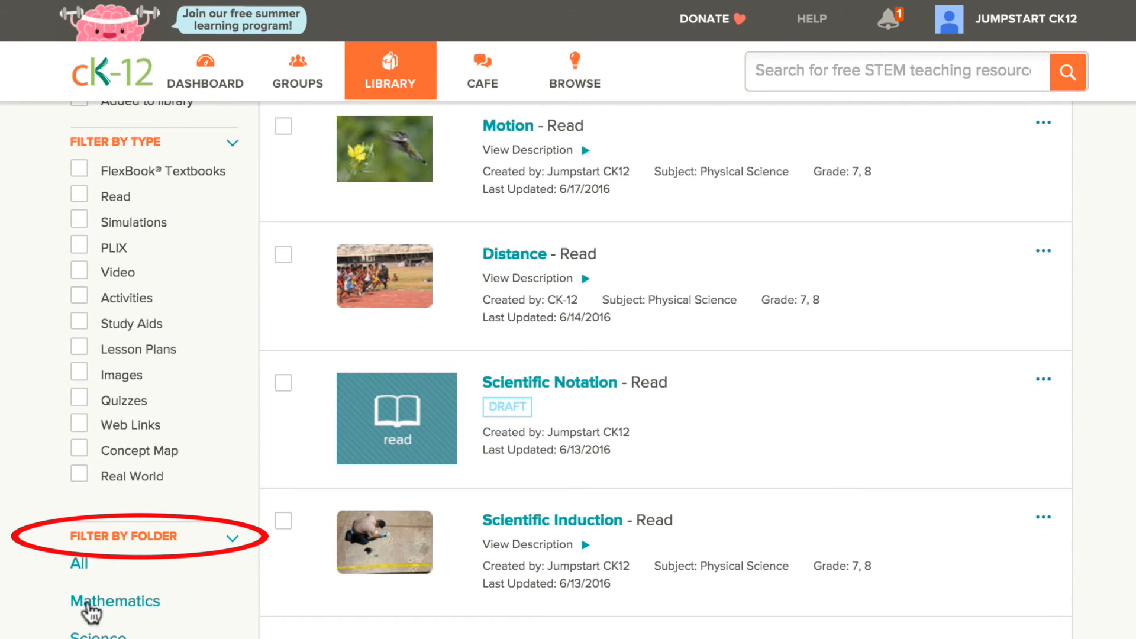
{"action": "scroll", "coordinate": [1, 571], "scroll_direction": "up", "scroll_amount": 5}
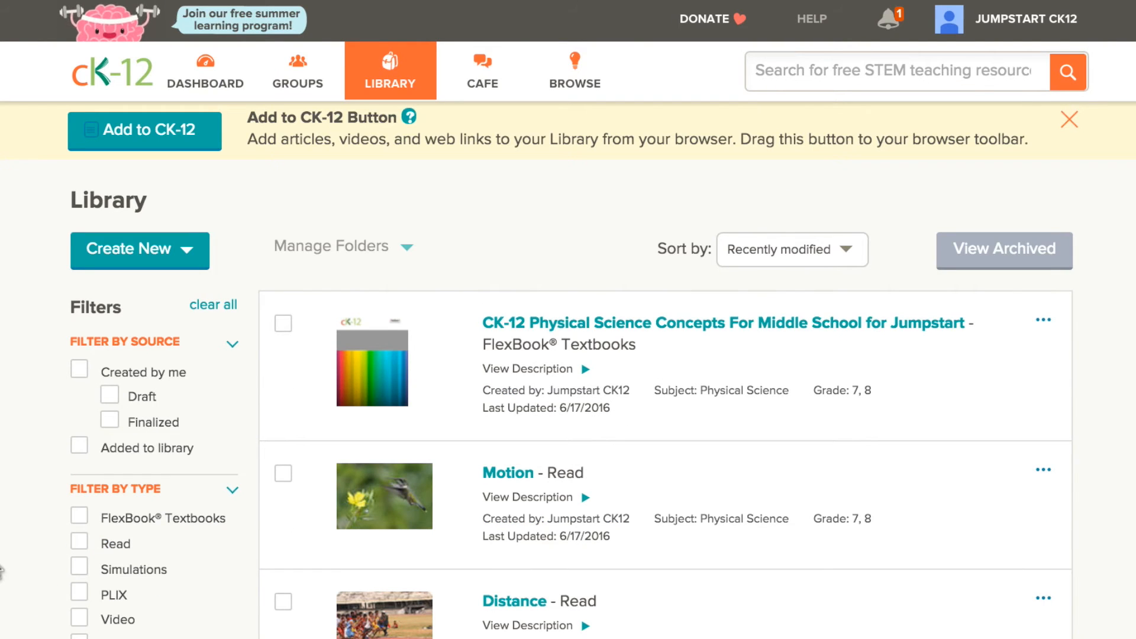
Step: Create a "Physical Science" folder and assign the CK-12 Physical Science Concepts For Middle School for Jumpstart FlexBook to it
{"action": "left_click", "coordinate": [283, 324]}
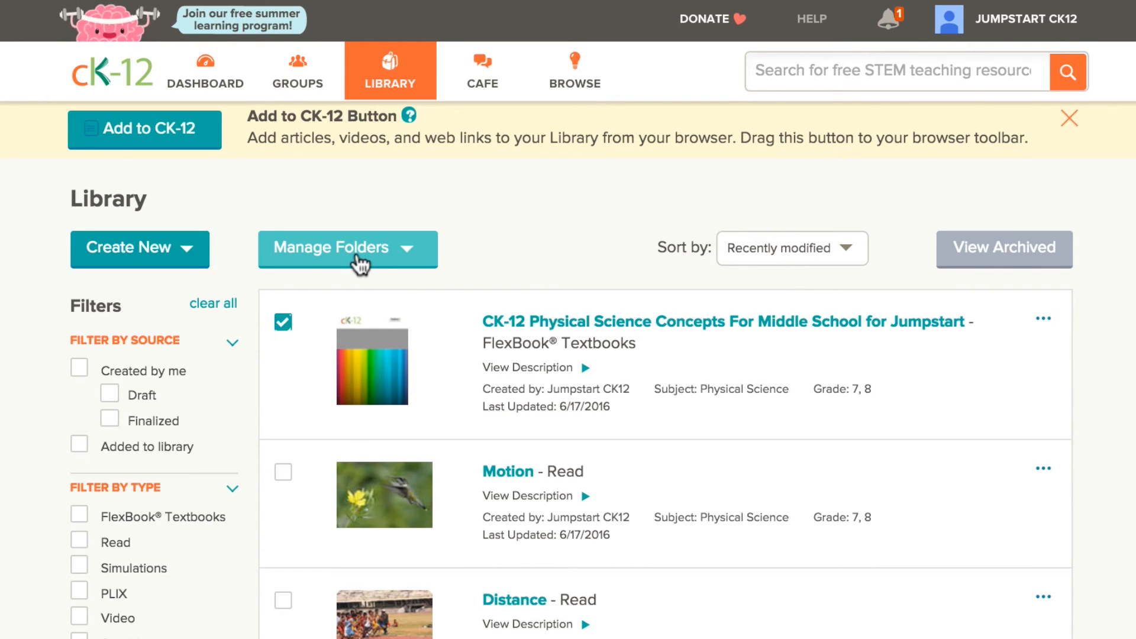
{"action": "left_click", "coordinate": [359, 262]}
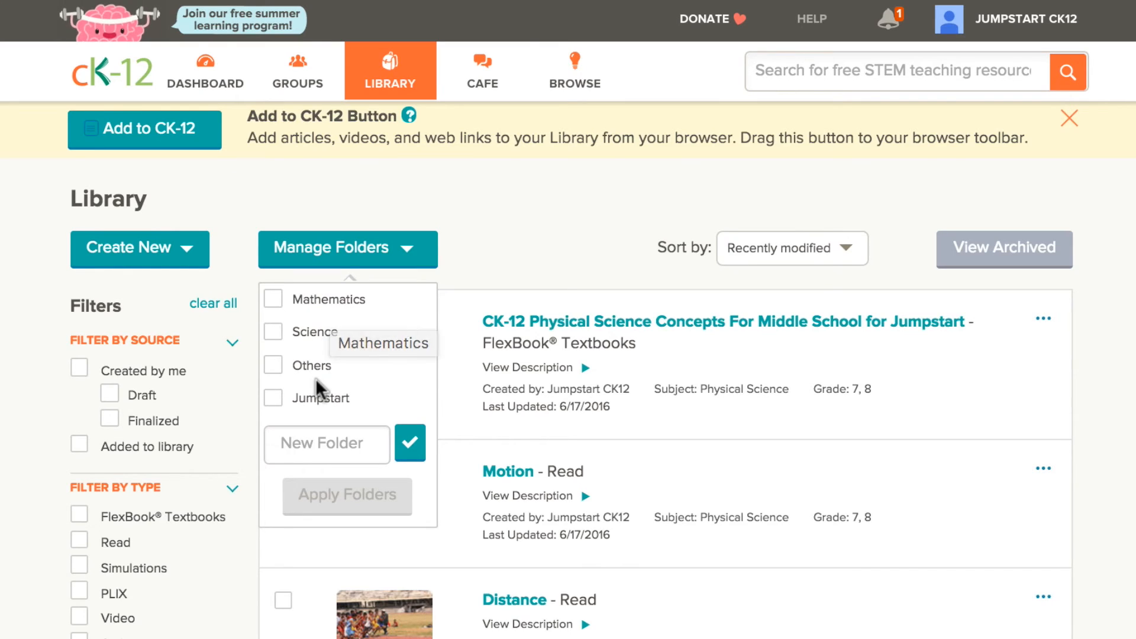
{"action": "left_click", "coordinate": [310, 436]}
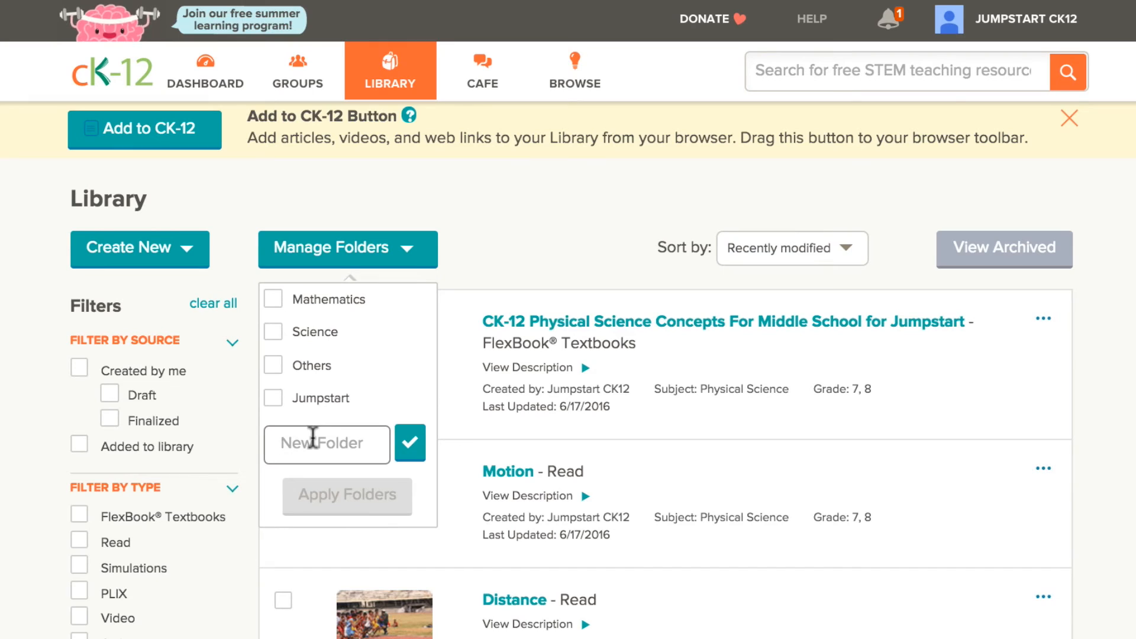
{"action": "type", "text": "Physical Scienc"}
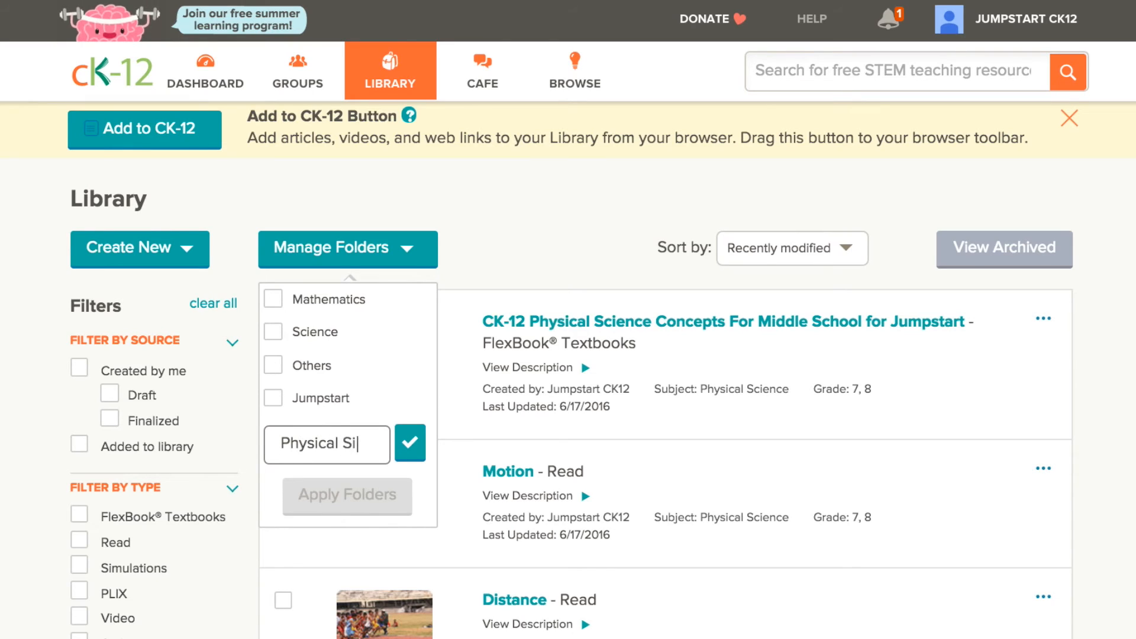
{"action": "key", "text": "BackSpace"}
{"action": "key", "text": "BackSpace"}
{"action": "key", "text": "BackSpace"}
{"action": "key", "text": "BackSpace"}
{"action": "key", "text": "BackSpace"}
{"action": "type", "text": "cience"}
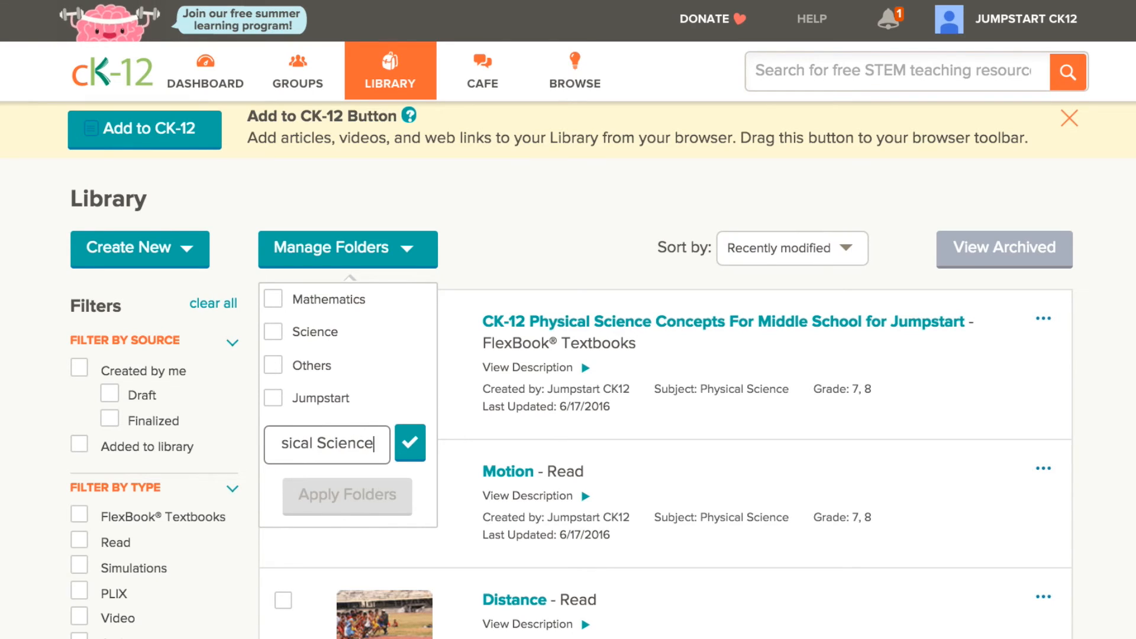
{"action": "left_click", "coordinate": [416, 443]}
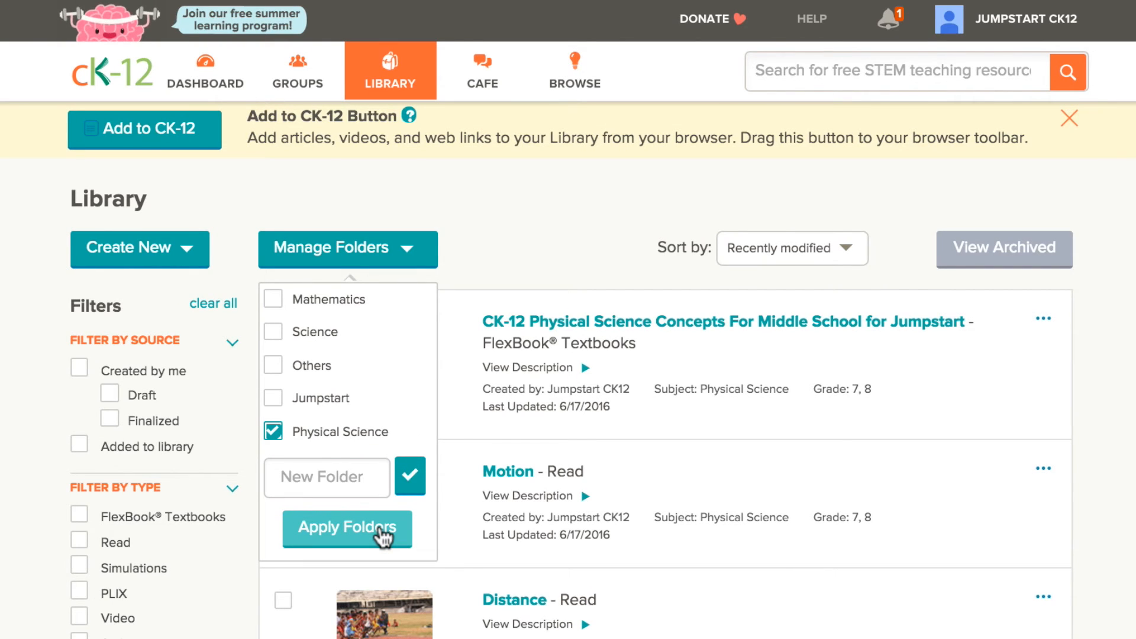
{"action": "left_click", "coordinate": [381, 530]}
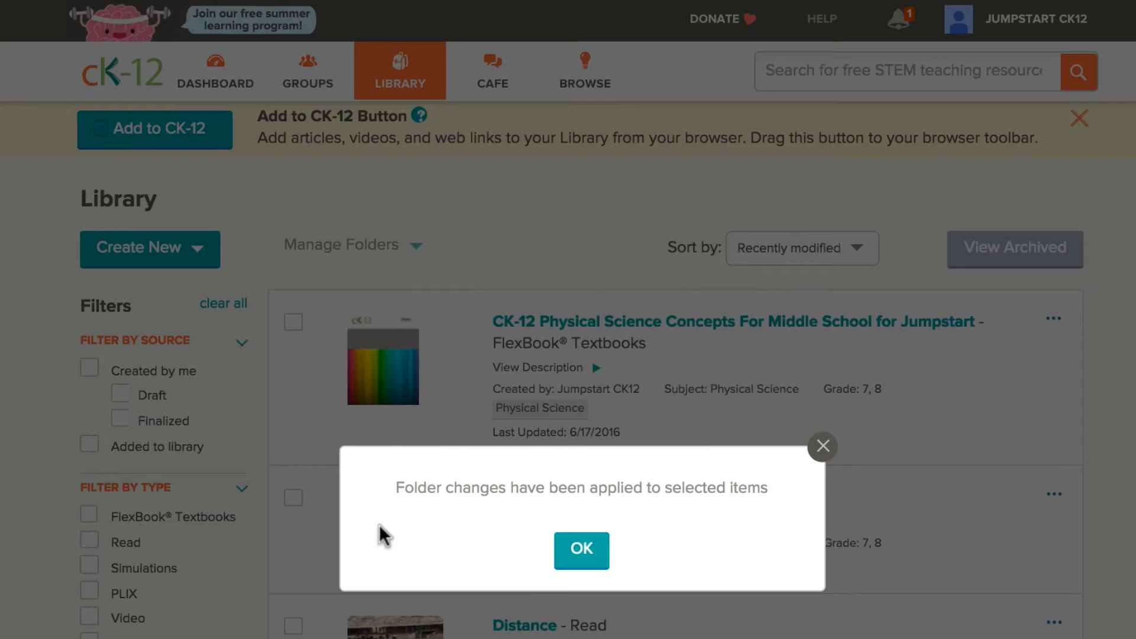
{"action": "left_click", "coordinate": [585, 564]}
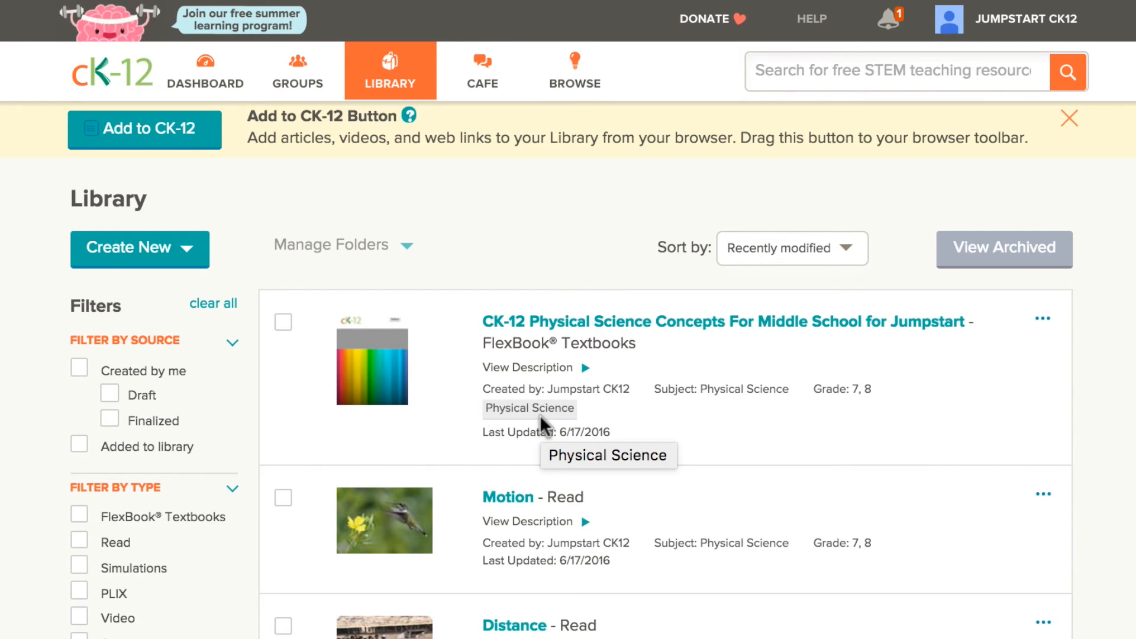
Step: Filter the library by the Physical Science folder
{"action": "scroll", "coordinate": [542, 424], "scroll_direction": "down", "scroll_amount": 1}
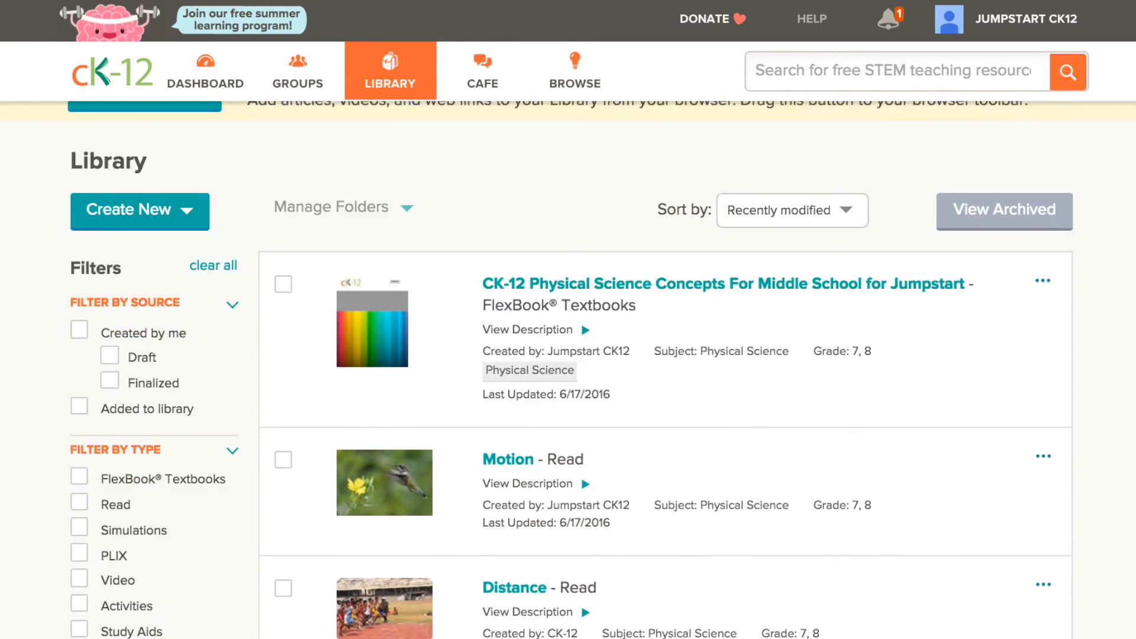
{"action": "scroll", "coordinate": [89, 526], "scroll_direction": "down", "scroll_amount": 10}
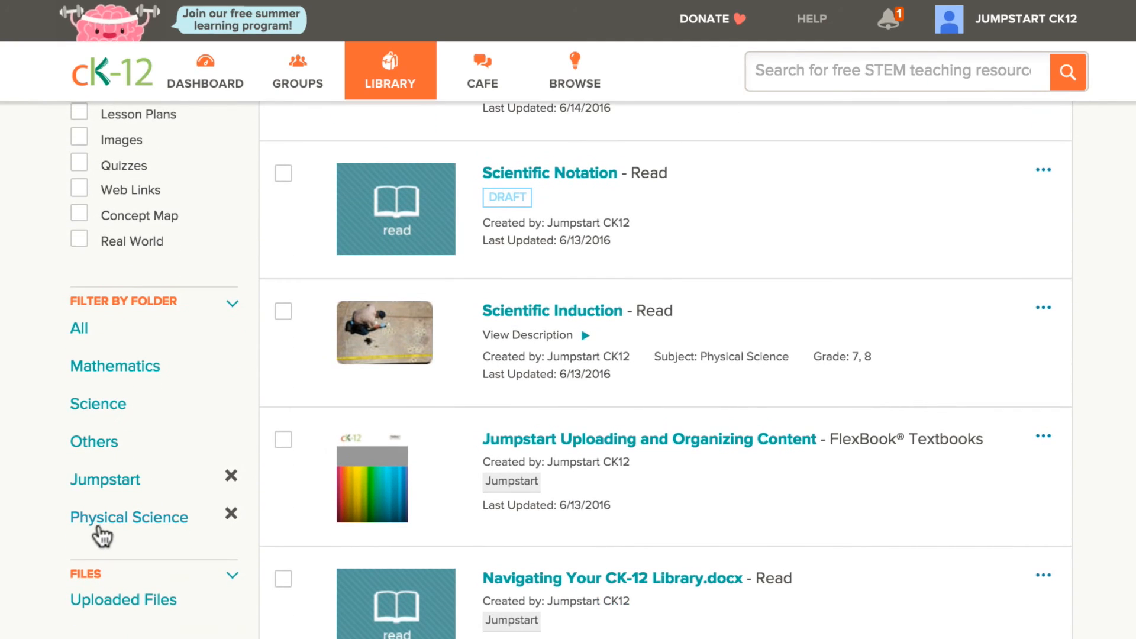
{"action": "left_click", "coordinate": [98, 526]}
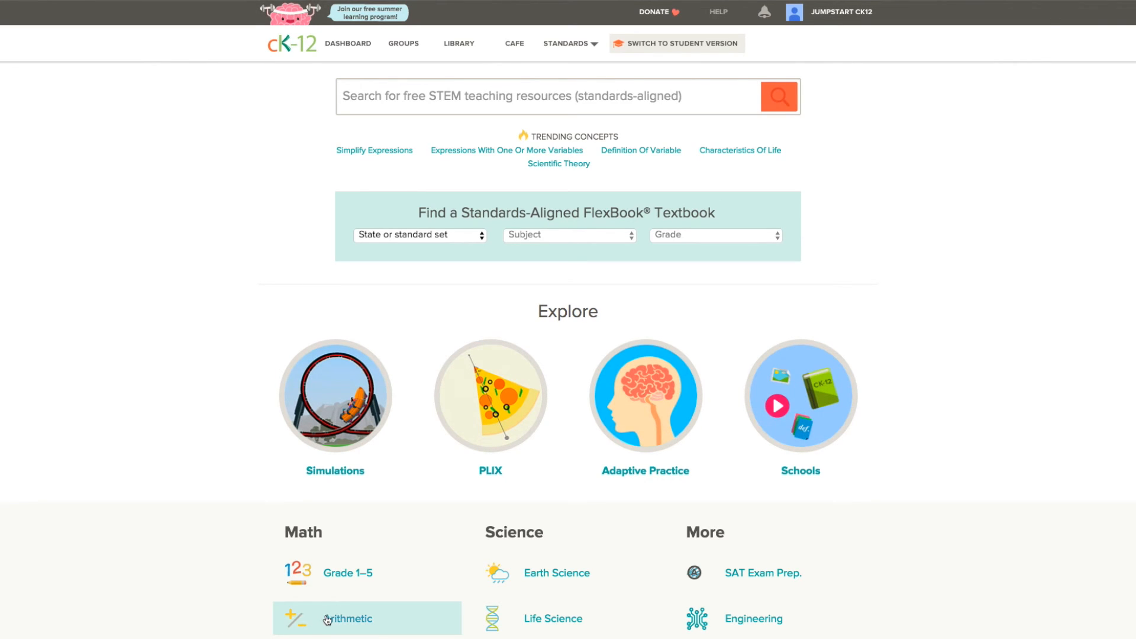
Step: Browse the Arithmetic FlexBook textbooks and open the Using Fractions chapter of CK-12 Middle School Math Concepts - Grade 7
{"action": "left_click", "coordinate": [327, 619]}
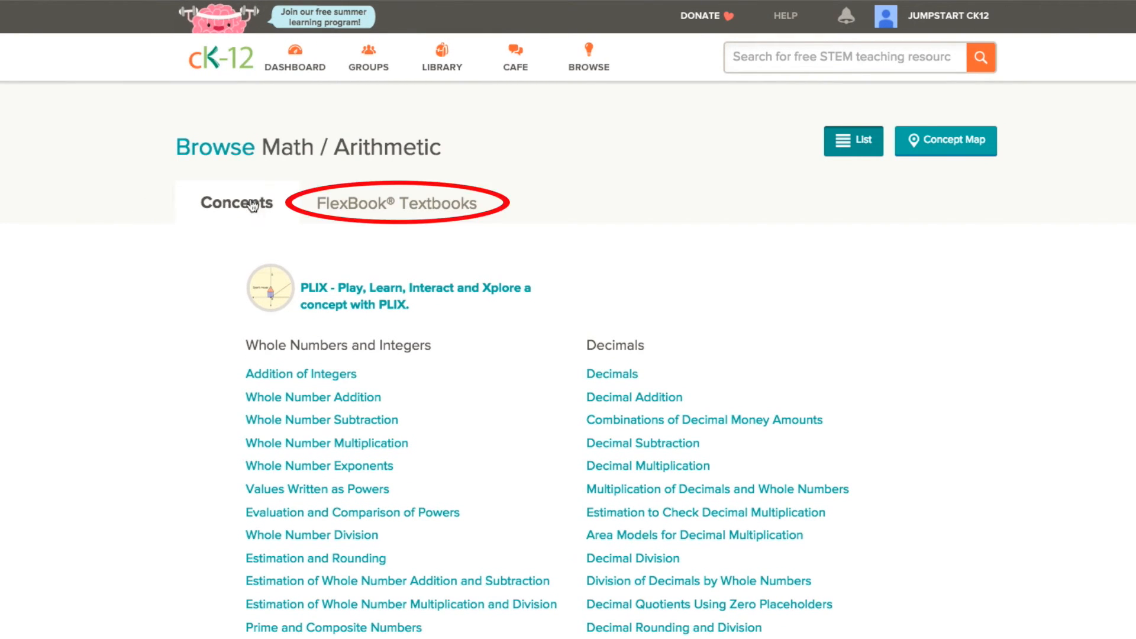
{"action": "left_click", "coordinate": [378, 204]}
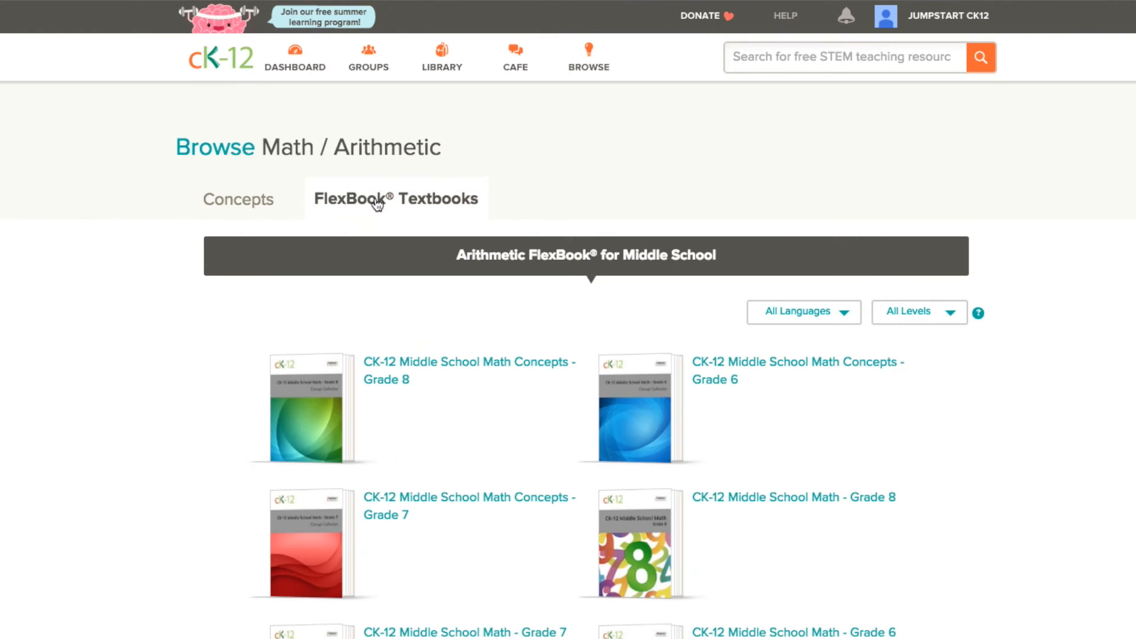
{"action": "left_click", "coordinate": [463, 500]}
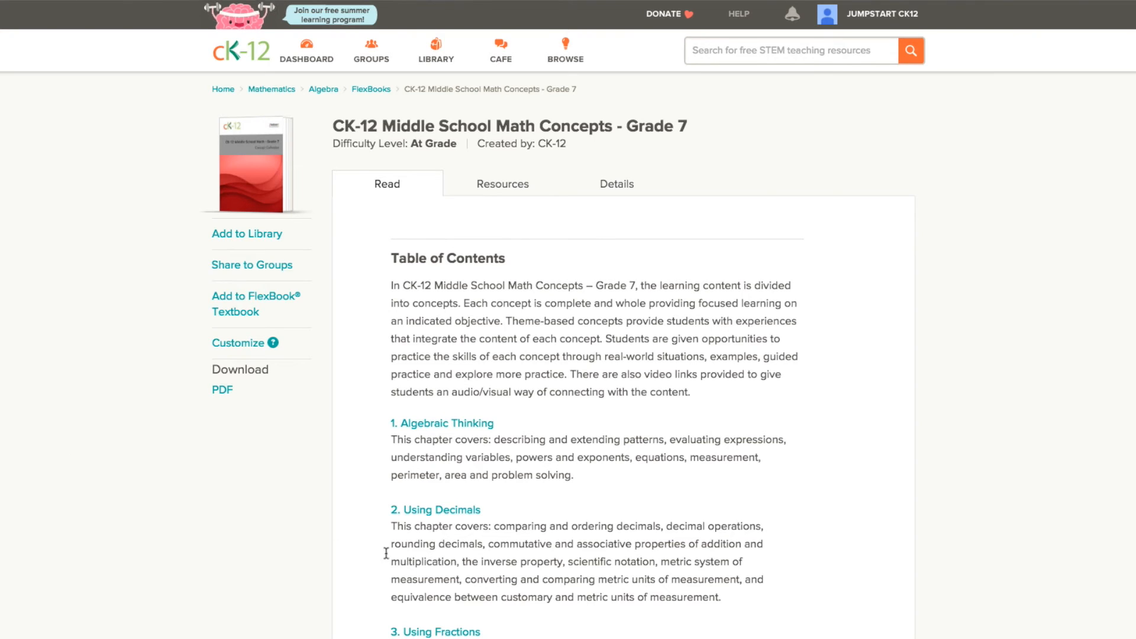
{"action": "left_click", "coordinate": [448, 632]}
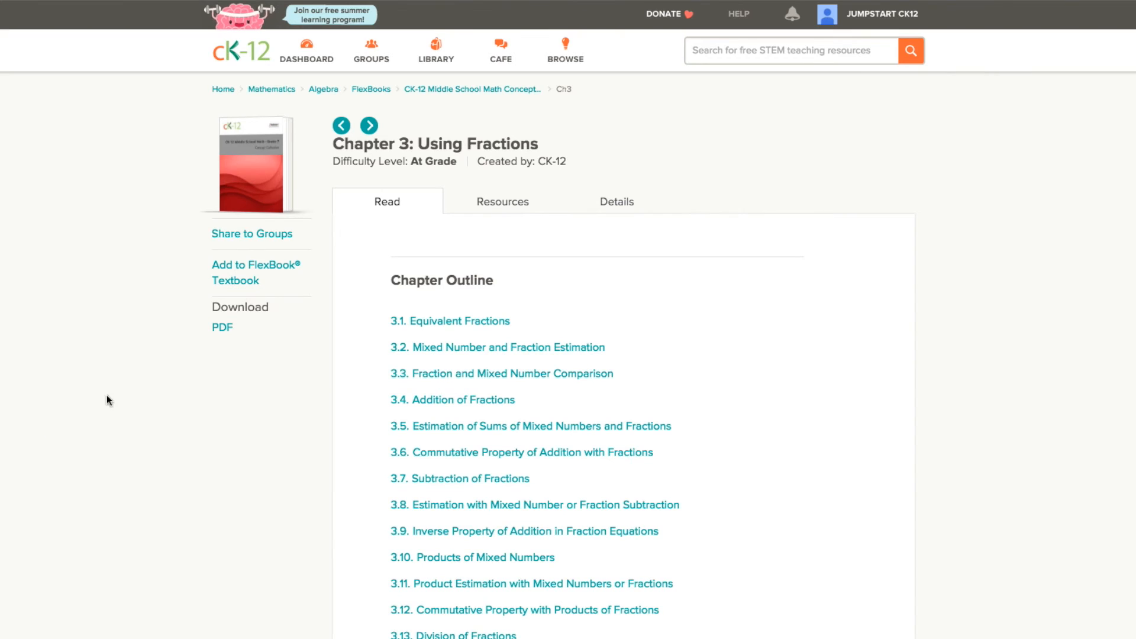
Step: Add the Using Fractions chapter to a new FlexBook textbook titled "Early Math Topics"
{"action": "left_click", "coordinate": [236, 282]}
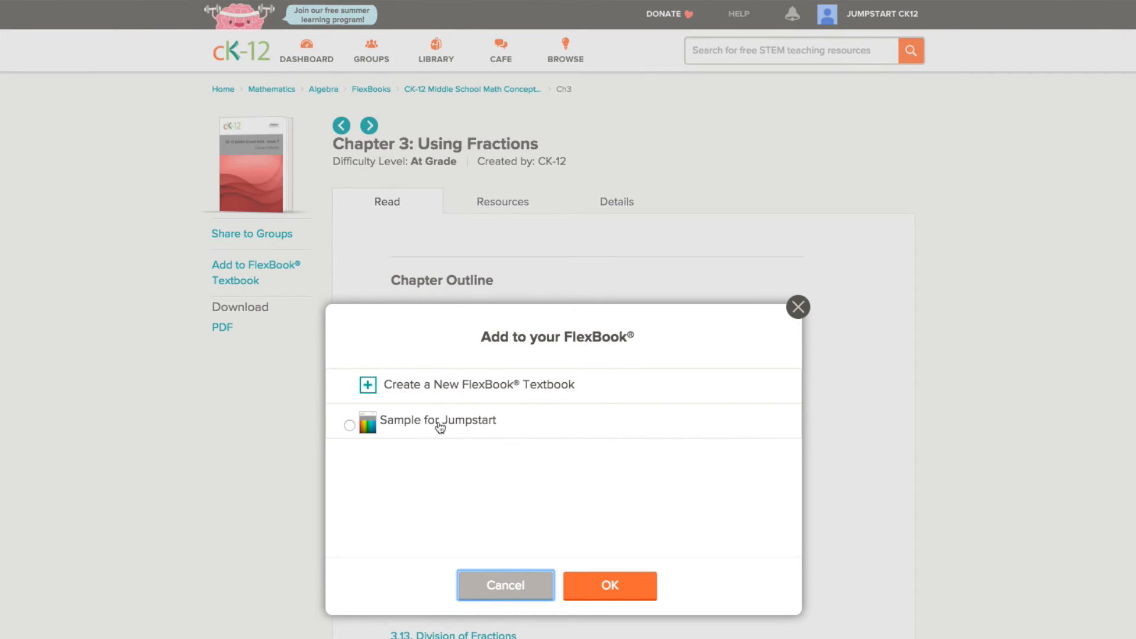
{"action": "left_click", "coordinate": [448, 386]}
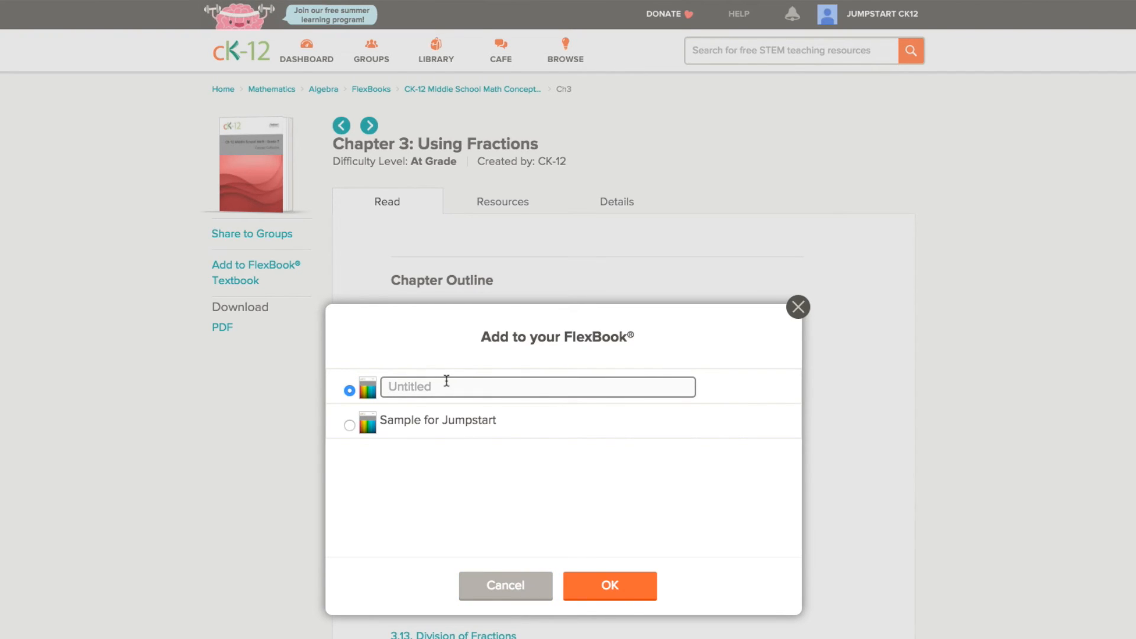
{"action": "type", "text": "Early Math Topics"}
{"action": "left_click", "coordinate": [603, 586]}
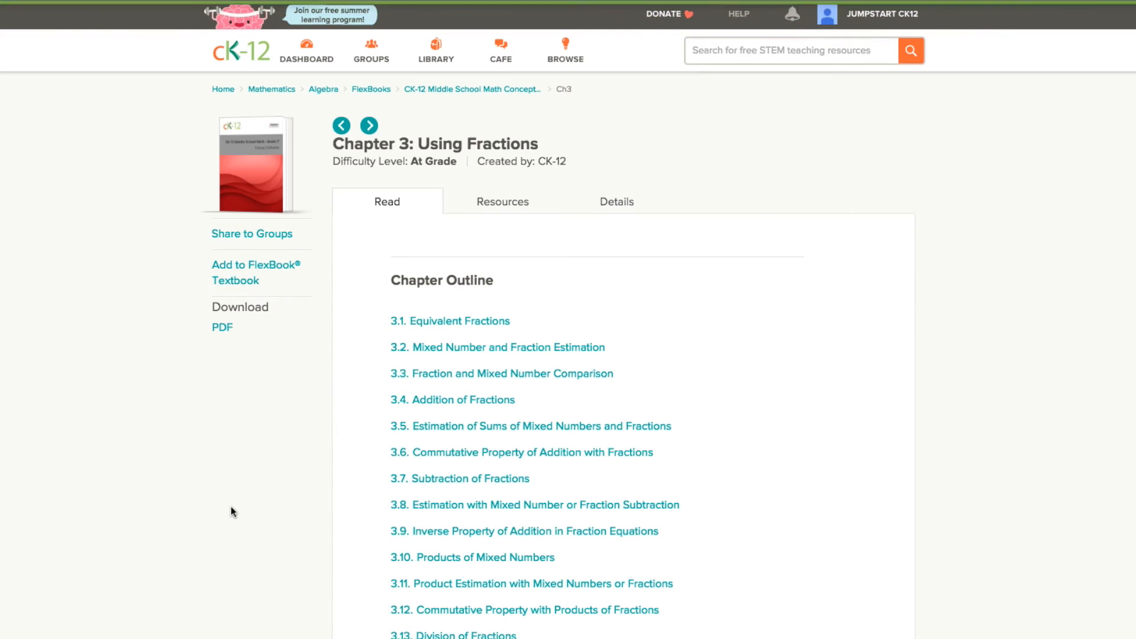
Step: Add section 3.9 Inverse Property of Addition in Fraction Equations to the Early Math Topics FlexBook
{"action": "left_click", "coordinate": [478, 533]}
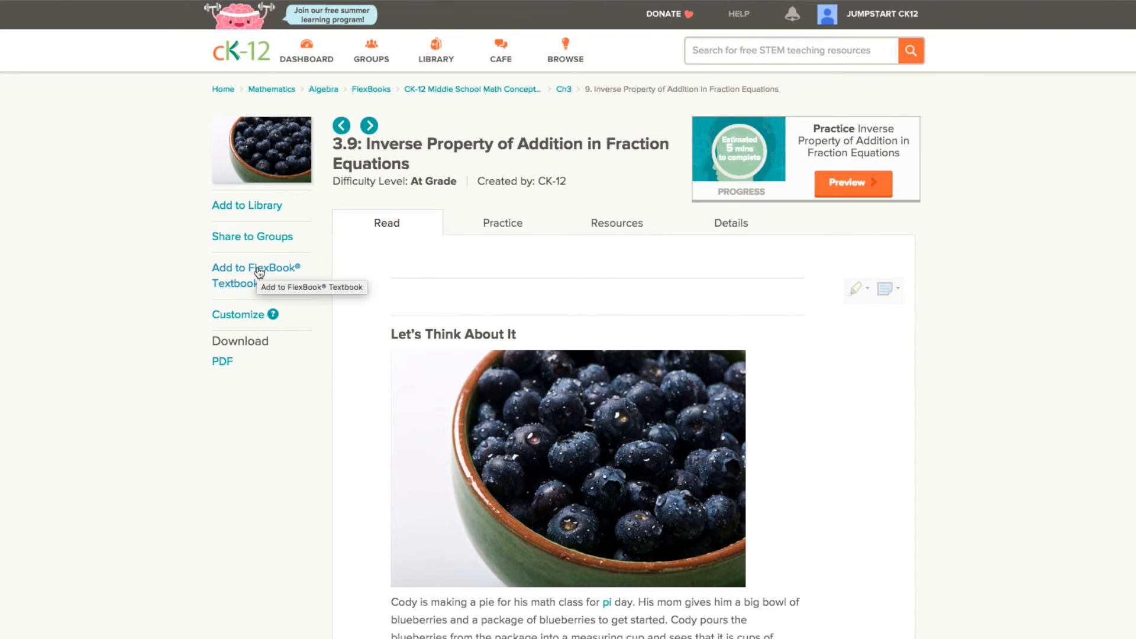
{"action": "left_click", "coordinate": [258, 272]}
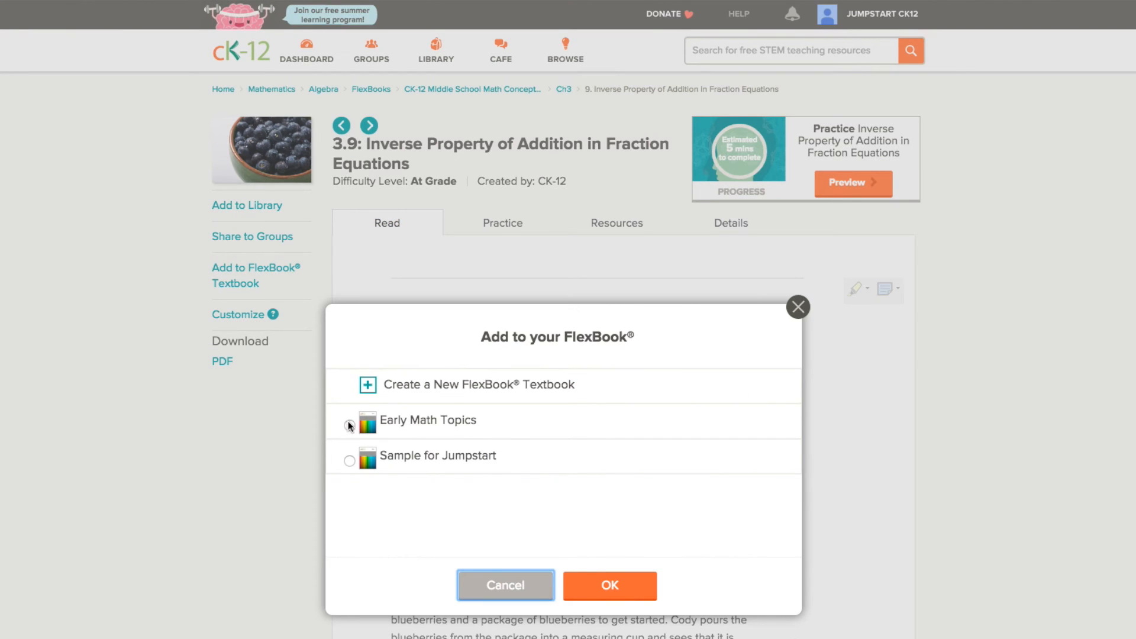
{"action": "left_click", "coordinate": [349, 425]}
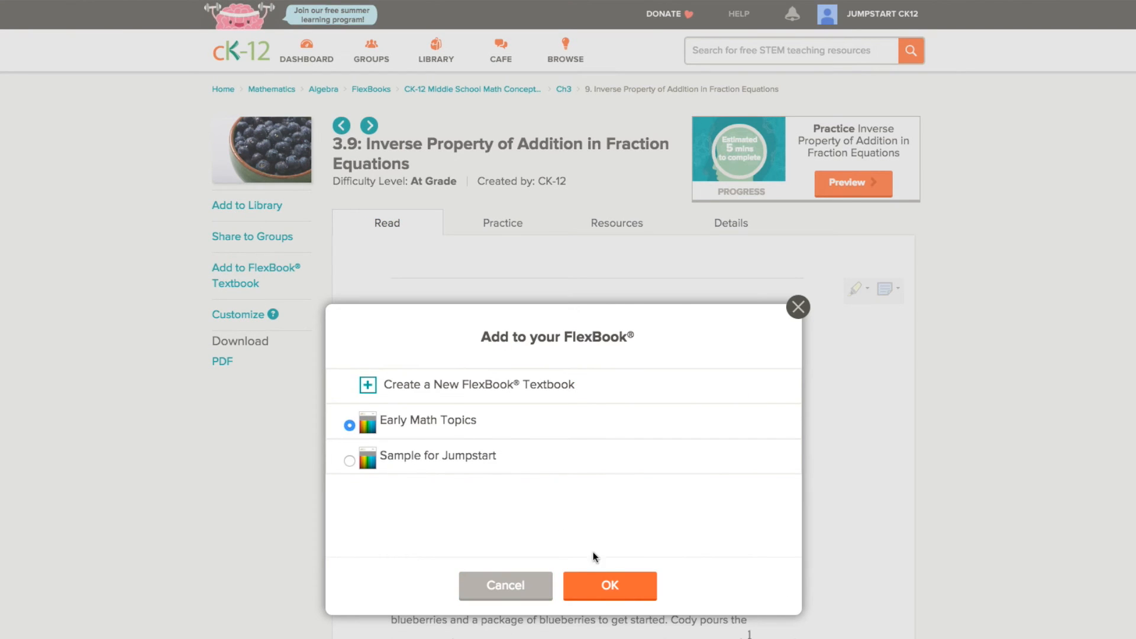
{"action": "left_click", "coordinate": [610, 585]}
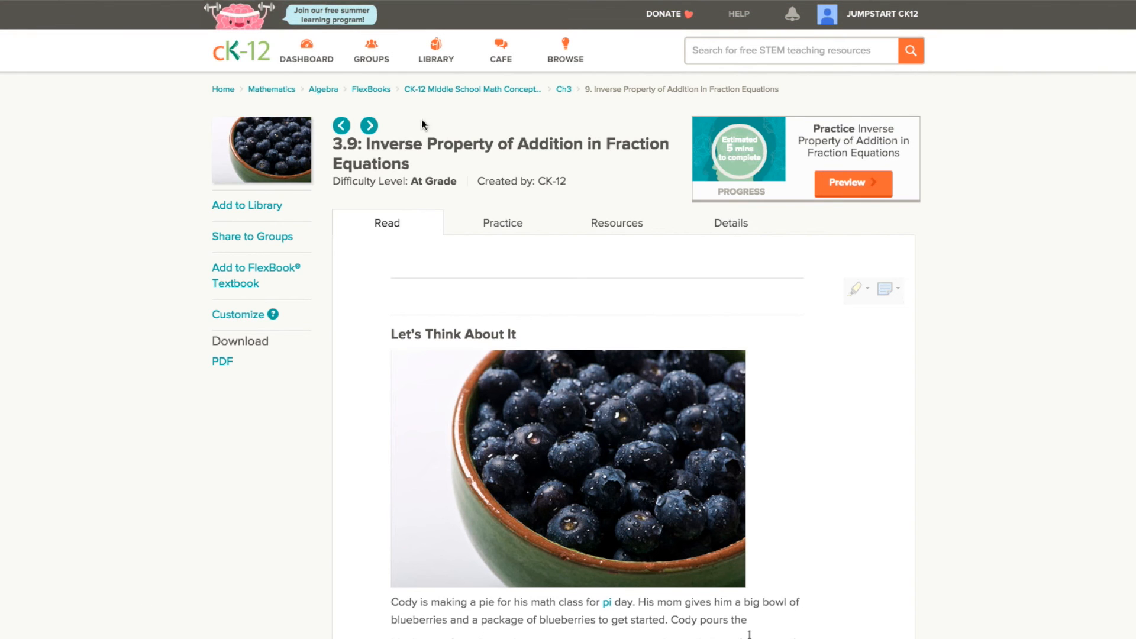
Step: Open Early Math Topics from the library for editing and move Inverse Property of Addition in Fraction Equations above Using Fractions
{"action": "left_click", "coordinate": [442, 59]}
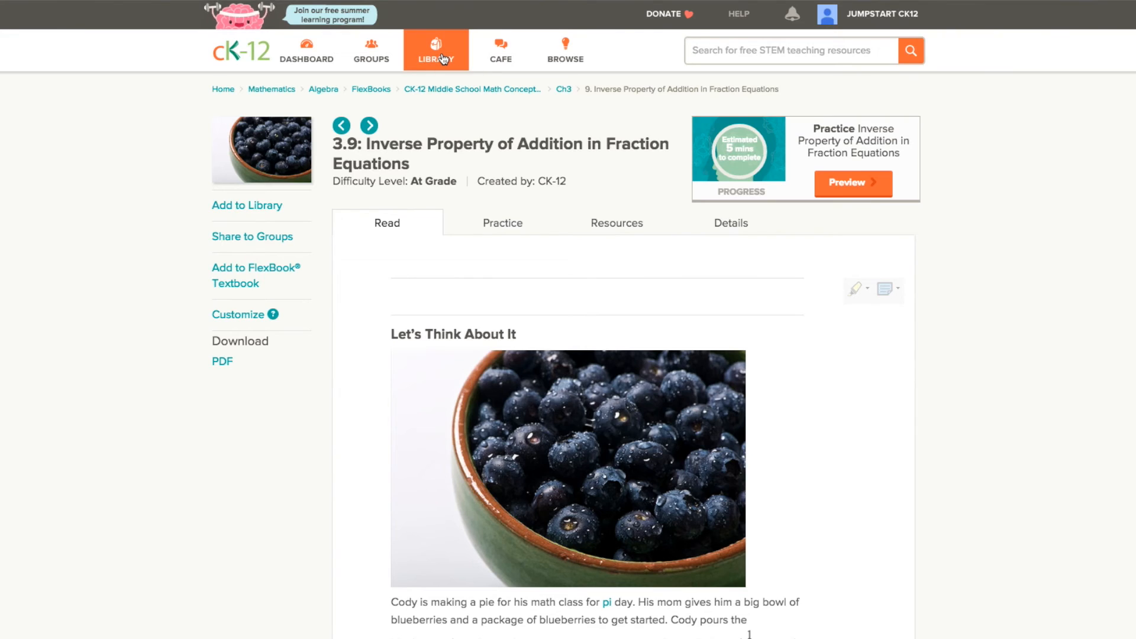
{"action": "left_click", "coordinate": [550, 232]}
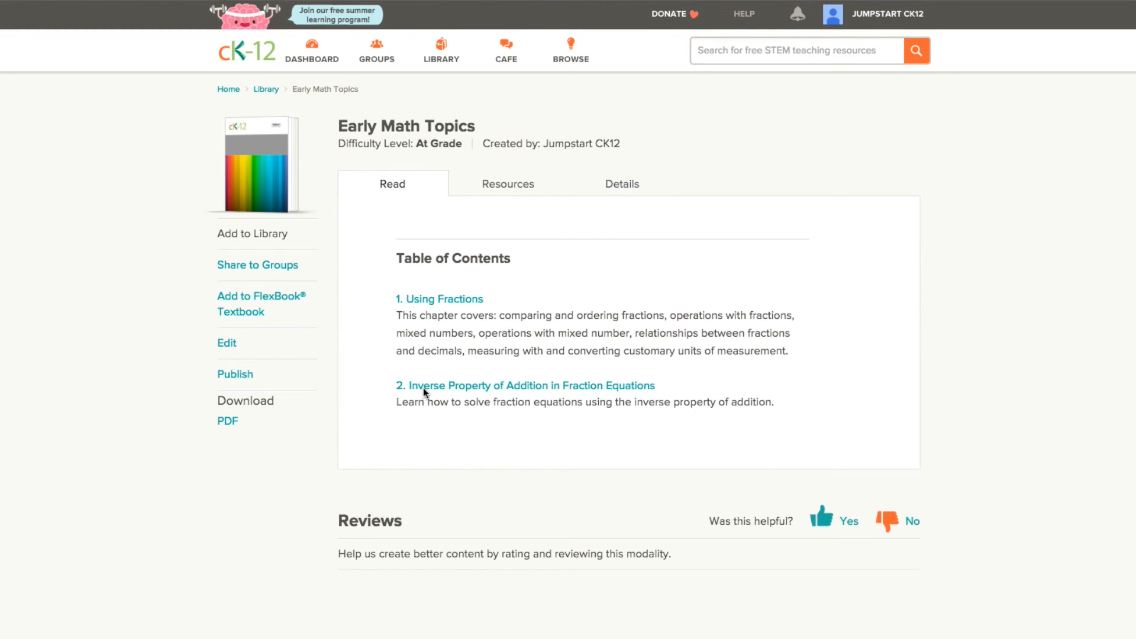
{"action": "left_click", "coordinate": [226, 345]}
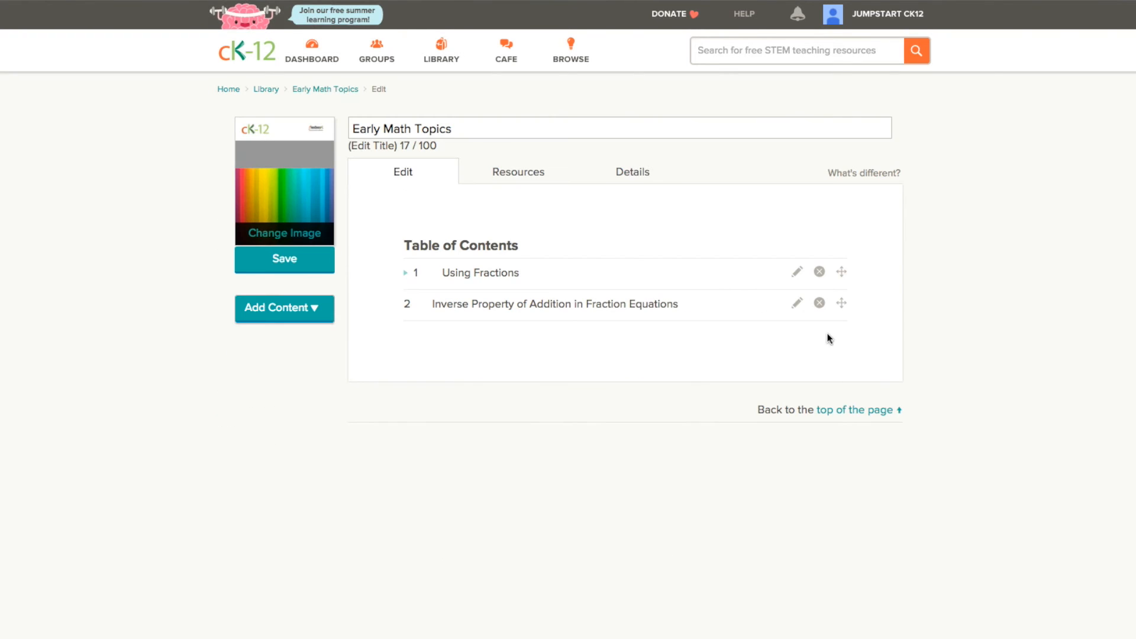
{"action": "left_click_drag", "start_coordinate": [845, 304], "coordinate": [844, 274]}
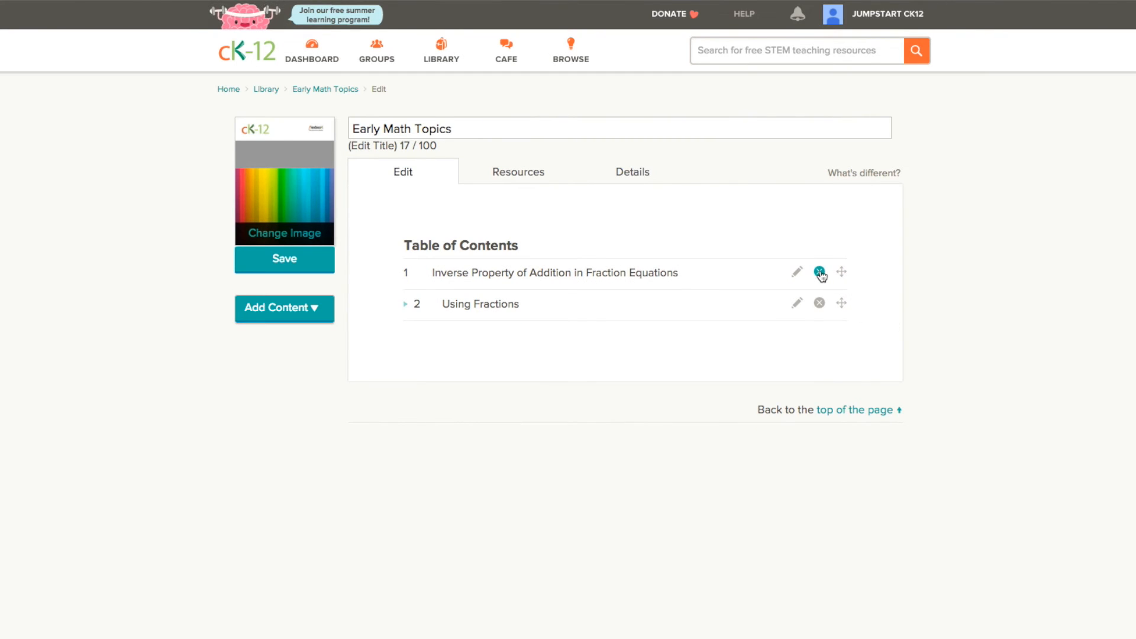
Step: Remove Inverse Property of Addition in Fraction Equations from the Early Math Topics table of contents and save the FlexBook
{"action": "left_click", "coordinate": [820, 272]}
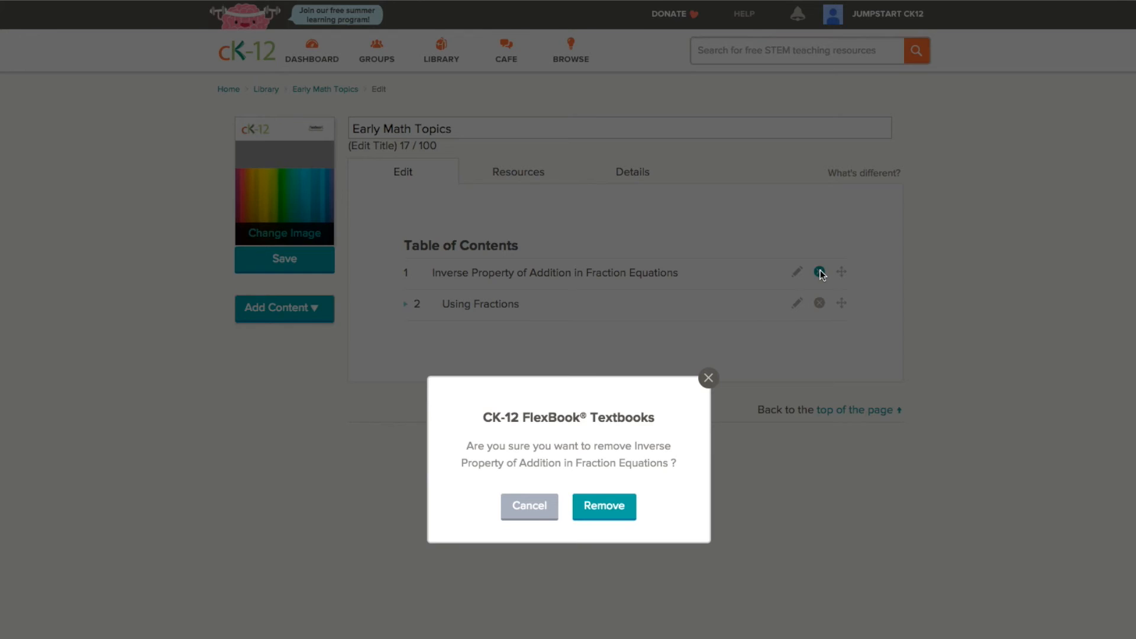
{"action": "left_click", "coordinate": [613, 514]}
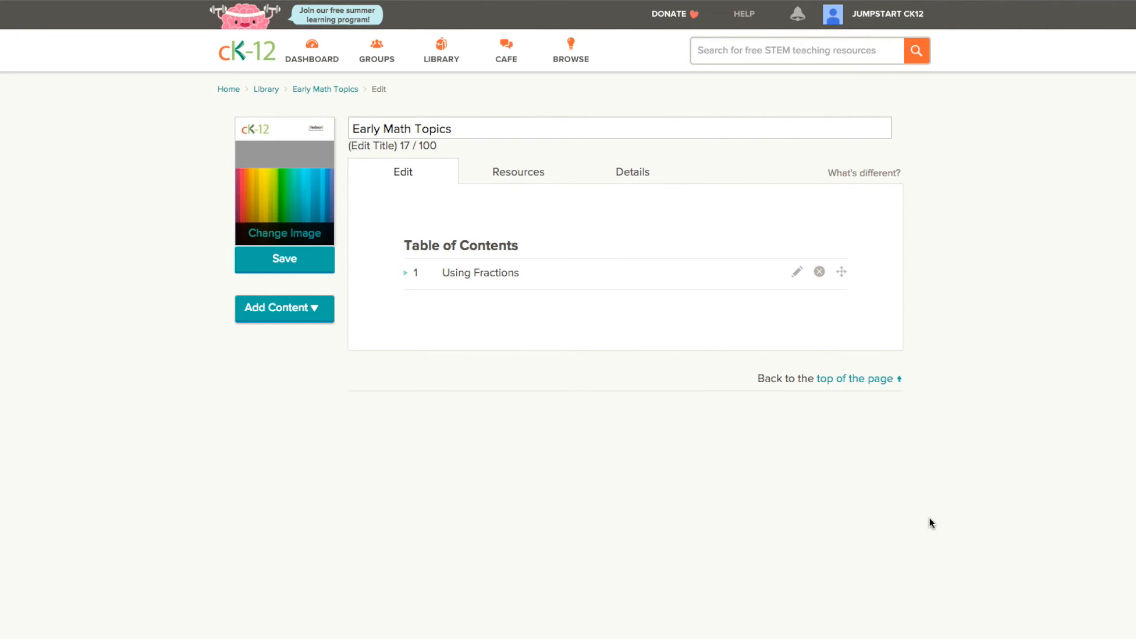
{"action": "left_click", "coordinate": [283, 261]}
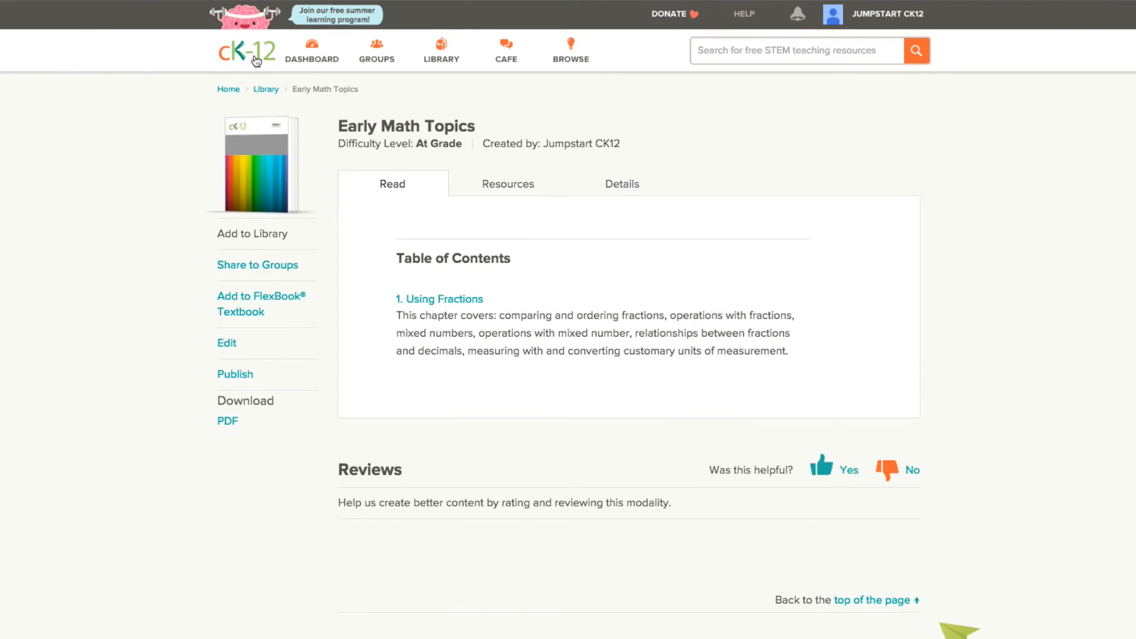
Step: Add Chapter 2, Using Decimals, from CK-12 Middle School Math Concepts - Grade 7 to the Early Math Topics FlexBook
{"action": "left_click", "coordinate": [256, 60]}
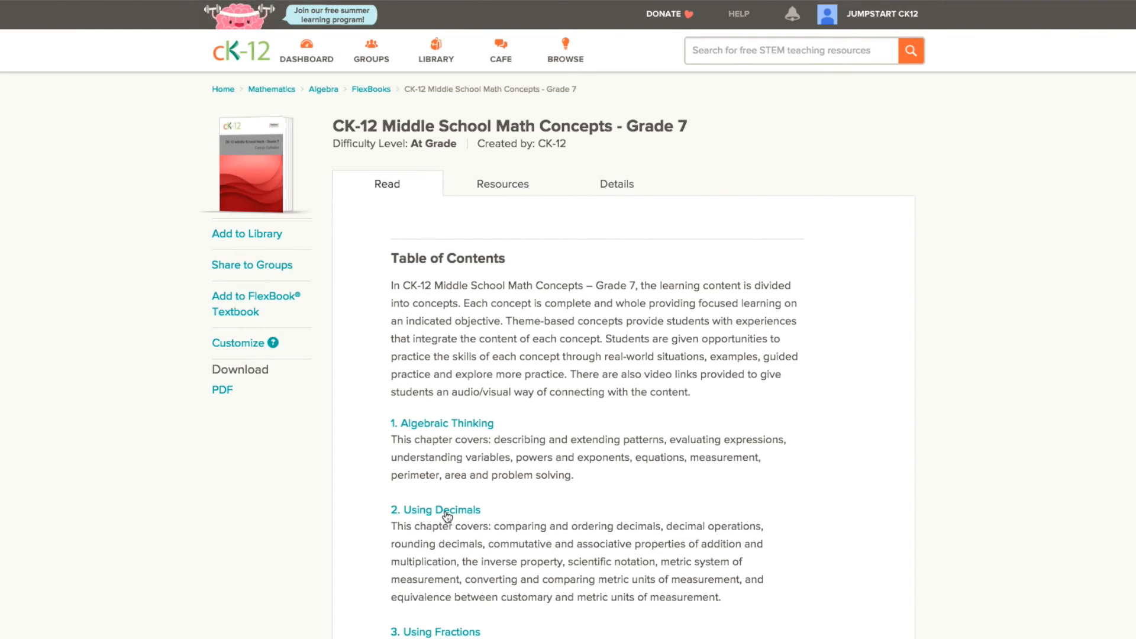
{"action": "left_click", "coordinate": [447, 512]}
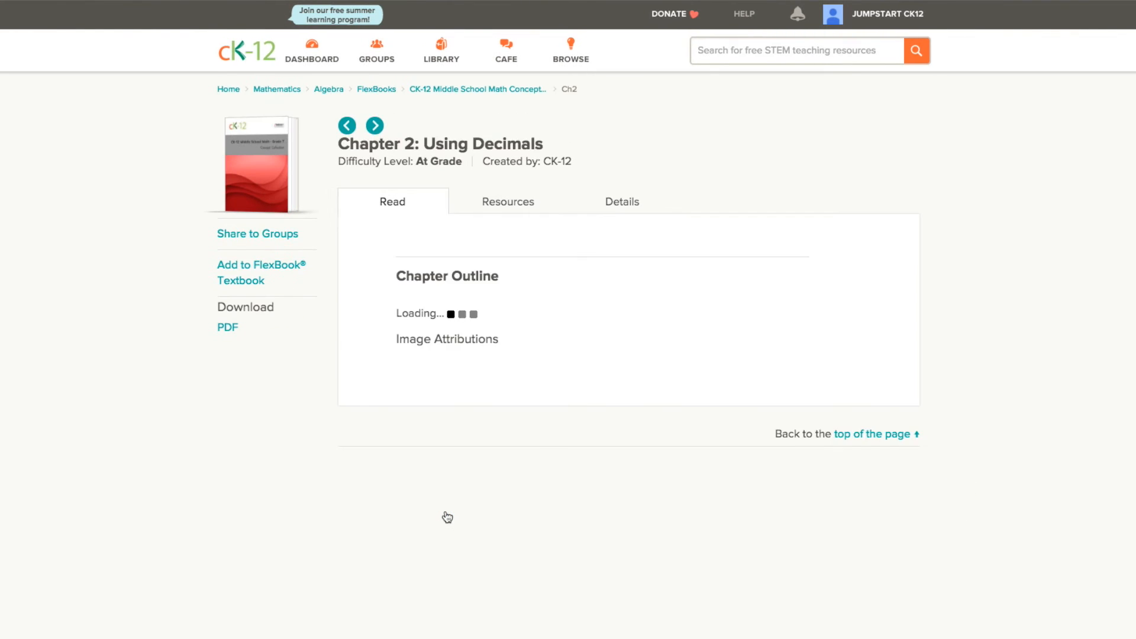
{"action": "left_click", "coordinate": [239, 264]}
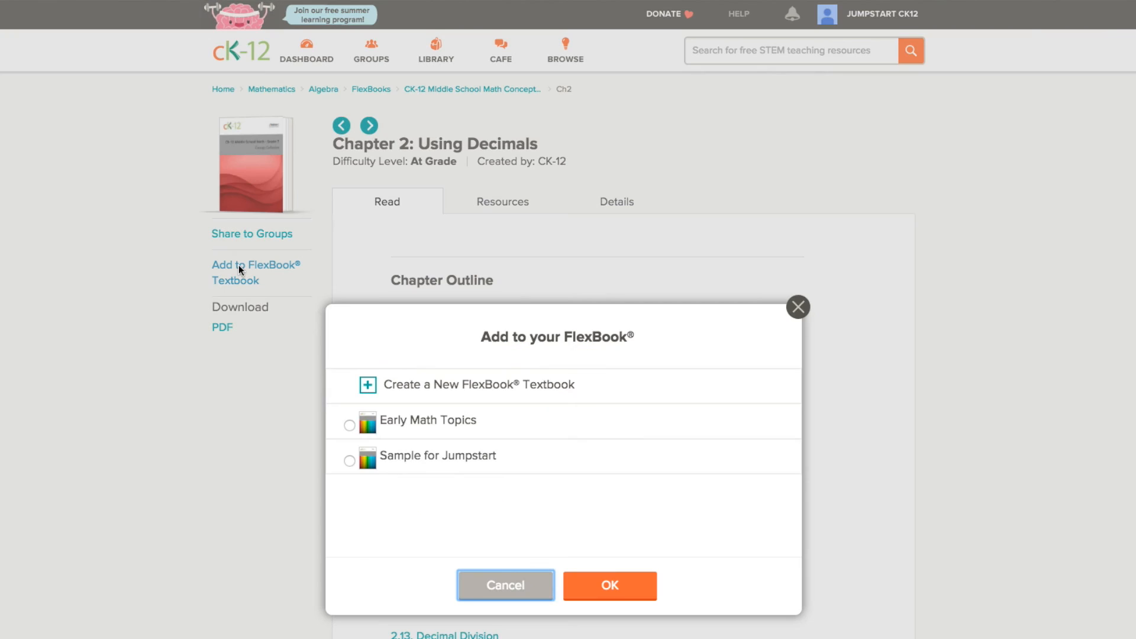
{"action": "left_click", "coordinate": [350, 425]}
{"action": "left_click", "coordinate": [613, 583]}
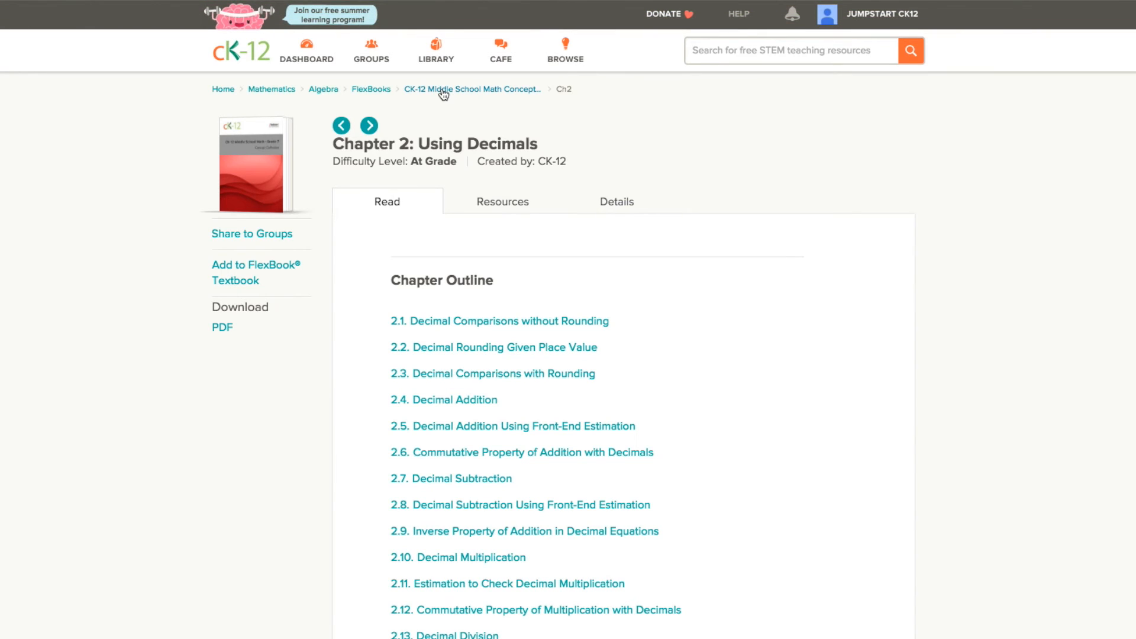
Step: Add Chapter 6, Using Percents, from the same Grade 7 FlexBook to Early Math Topics
{"action": "left_click", "coordinate": [443, 89]}
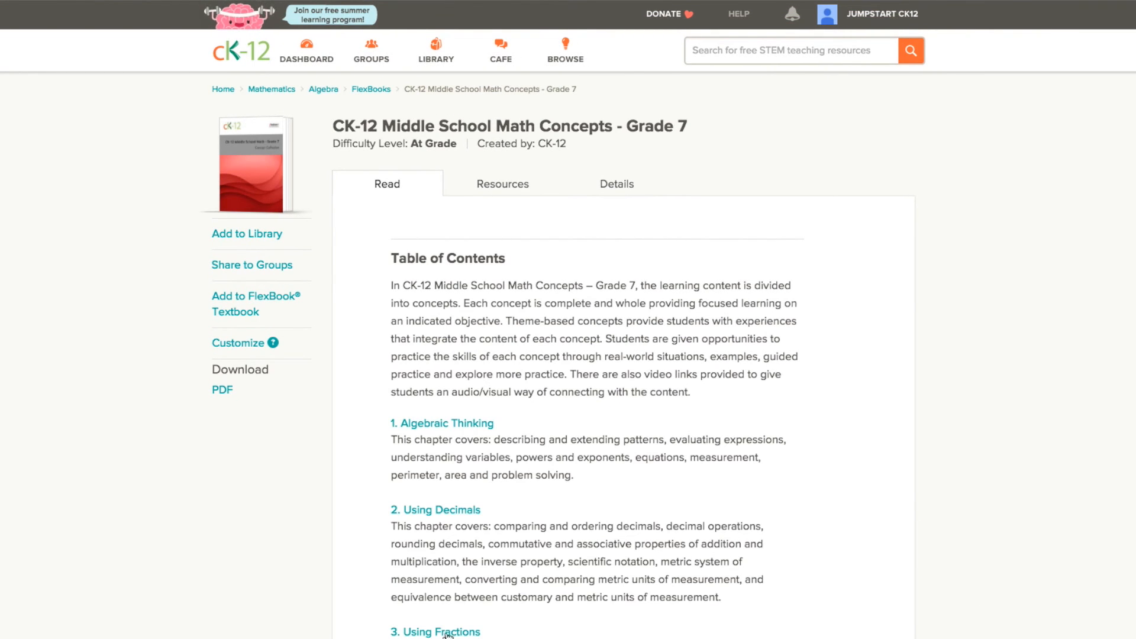
{"action": "scroll", "coordinate": [286, 632], "scroll_direction": "down", "scroll_amount": 2}
{"action": "scroll", "coordinate": [287, 632], "scroll_direction": "down", "scroll_amount": 3}
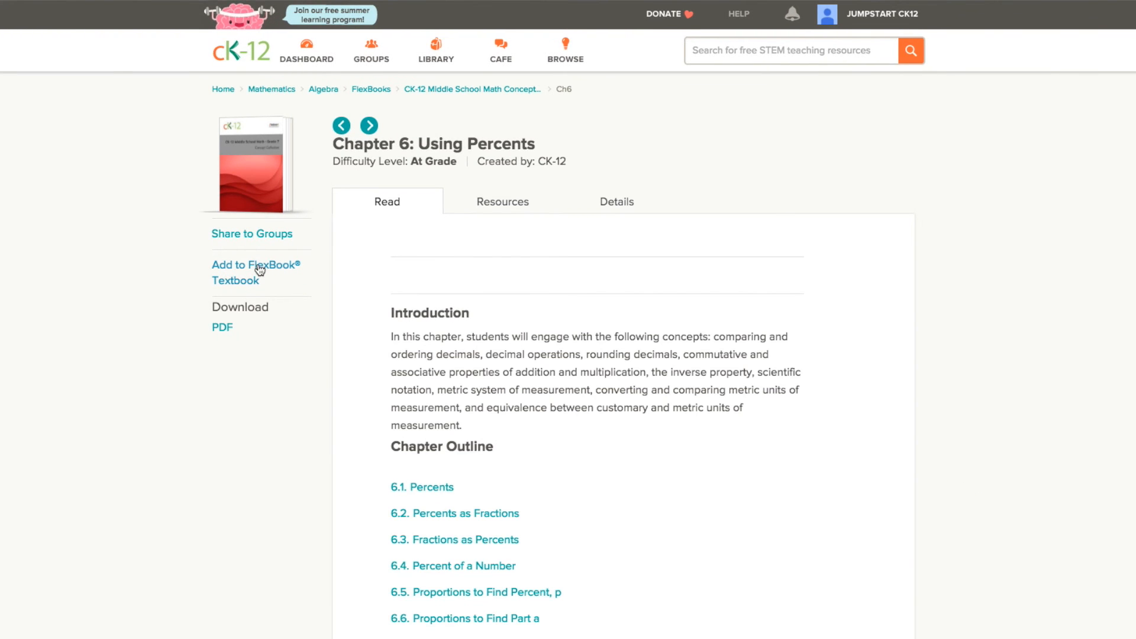
{"action": "left_click", "coordinate": [259, 269]}
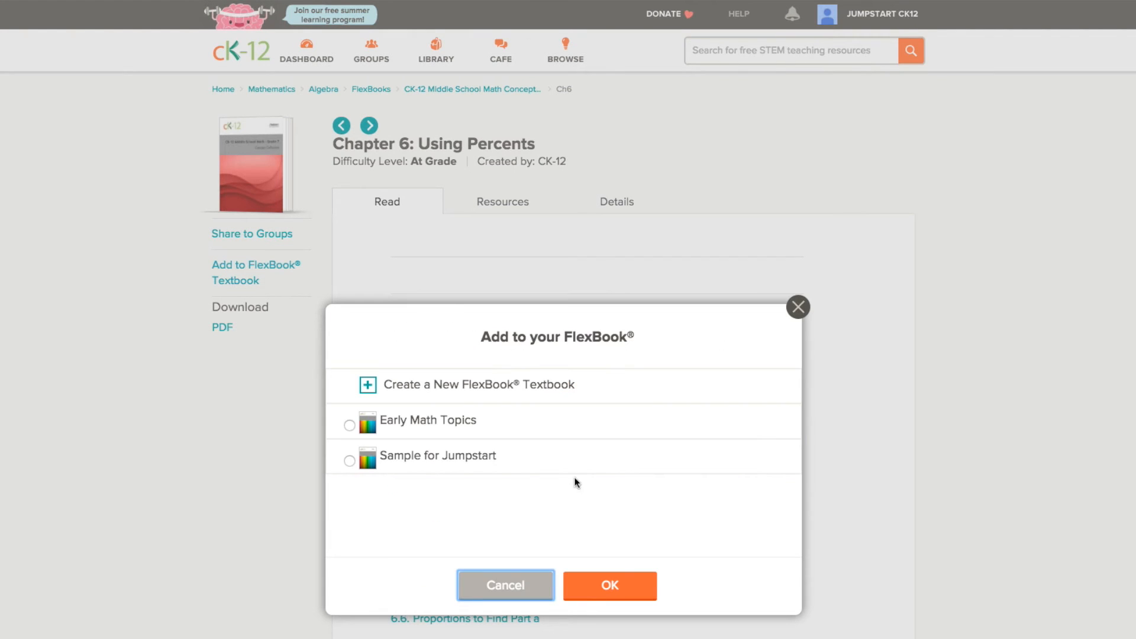
{"action": "left_click", "coordinate": [349, 424]}
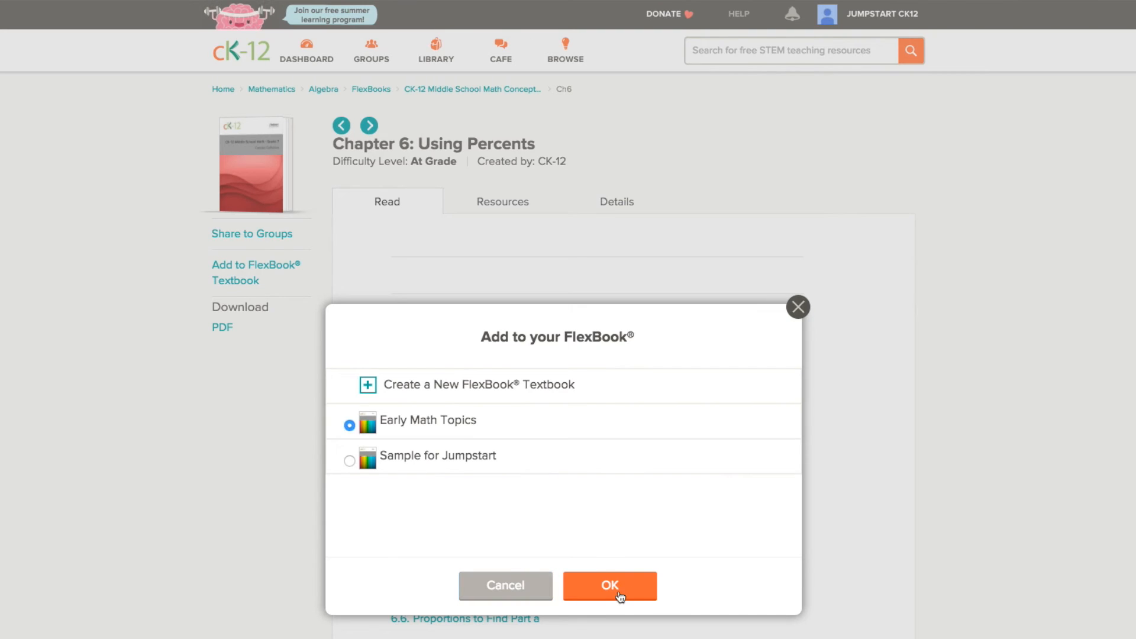
{"action": "left_click", "coordinate": [619, 590]}
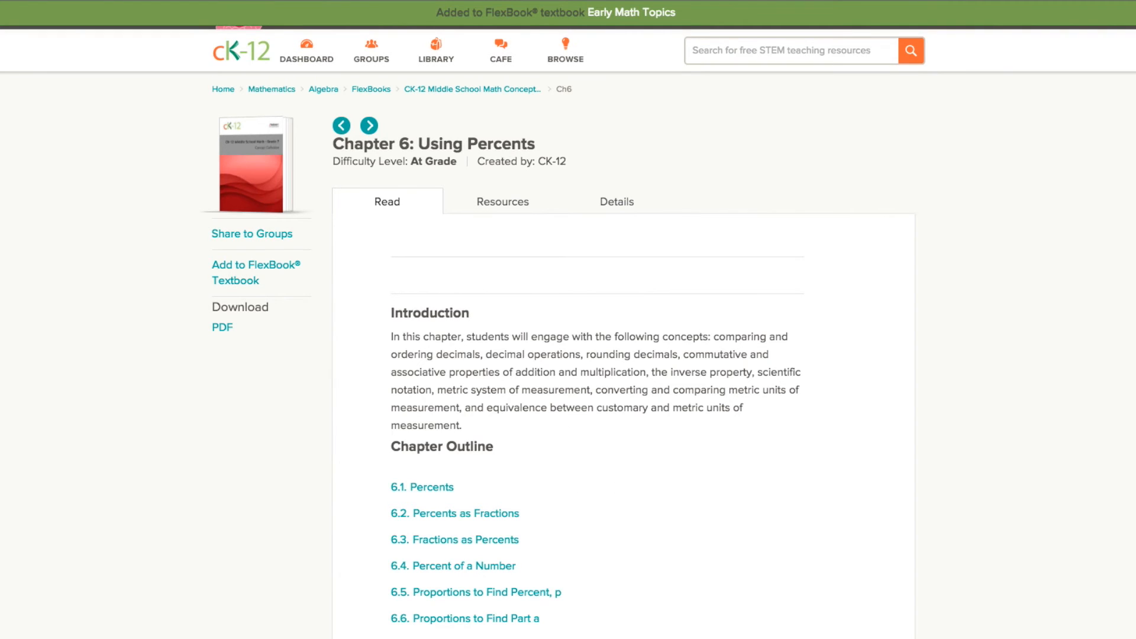
Step: Edit Early Math Topics to add the Addition of Integers concept from a CK-12 search for "addition" and move it above Using Fractions
{"action": "left_click", "coordinate": [443, 62]}
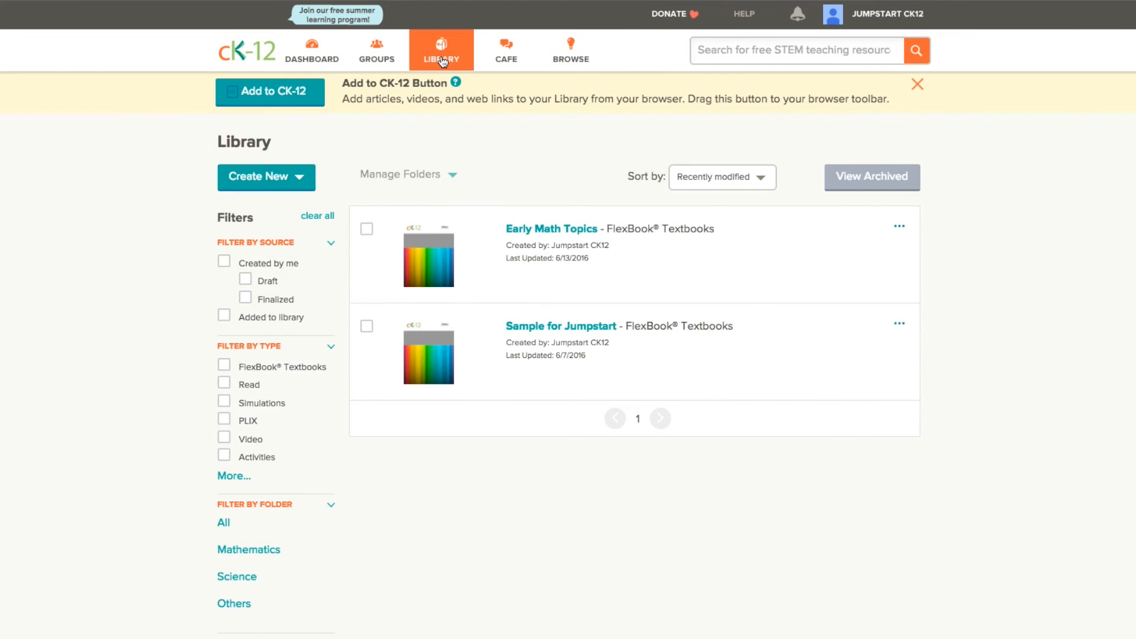
{"action": "left_click", "coordinate": [567, 235]}
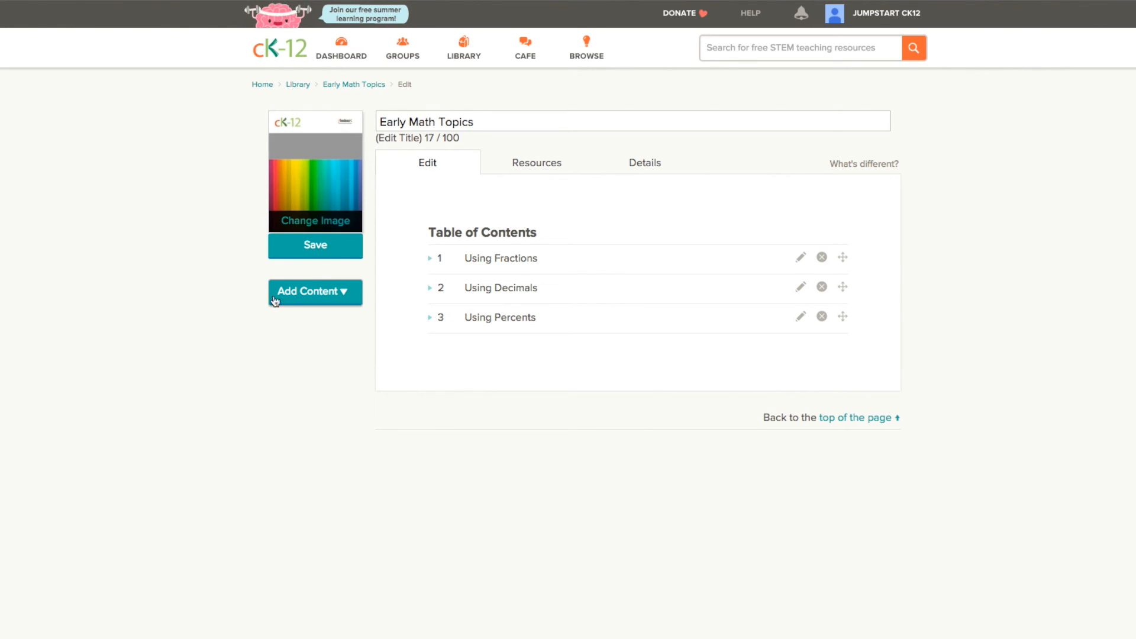
{"action": "left_click", "coordinate": [350, 300]}
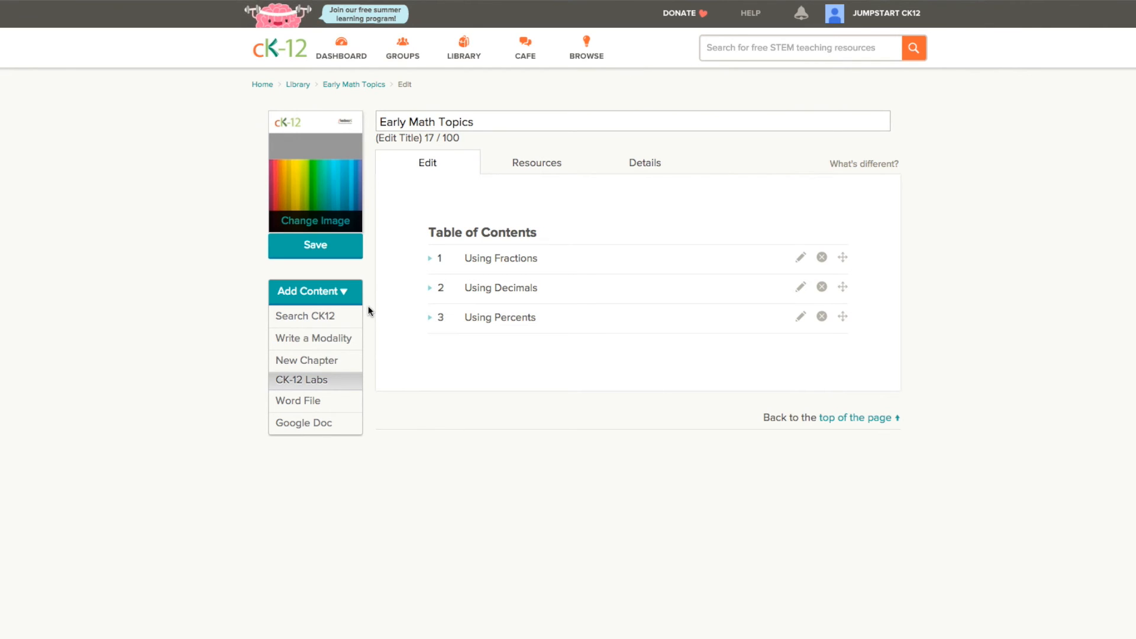
{"action": "left_click", "coordinate": [322, 315]}
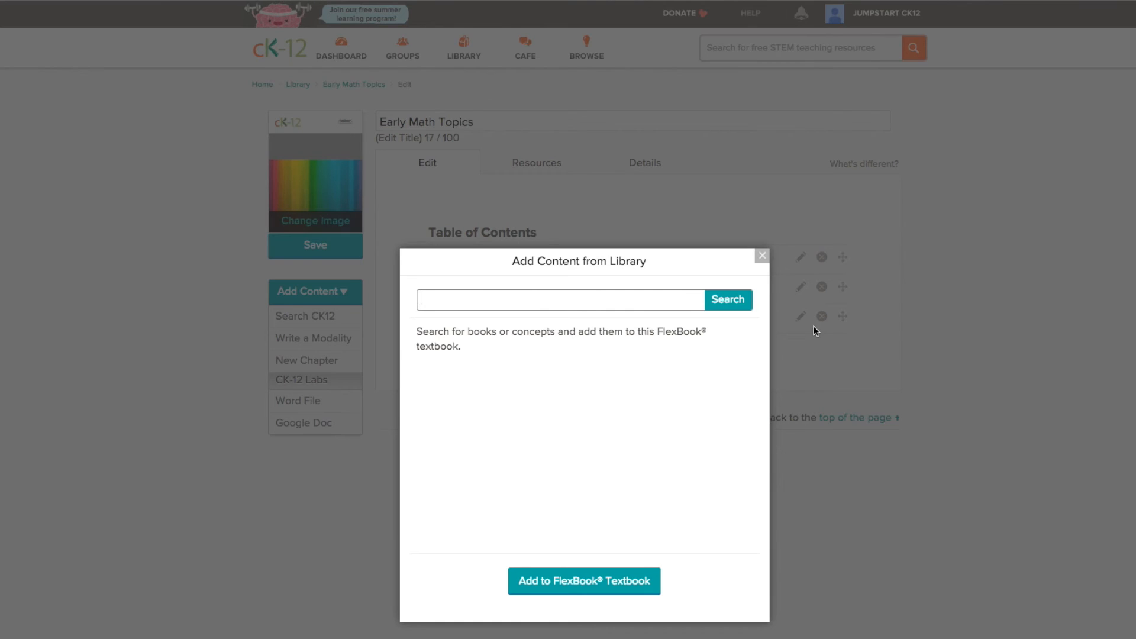
{"action": "type", "text": "addition"}
{"action": "key", "text": "Return"}
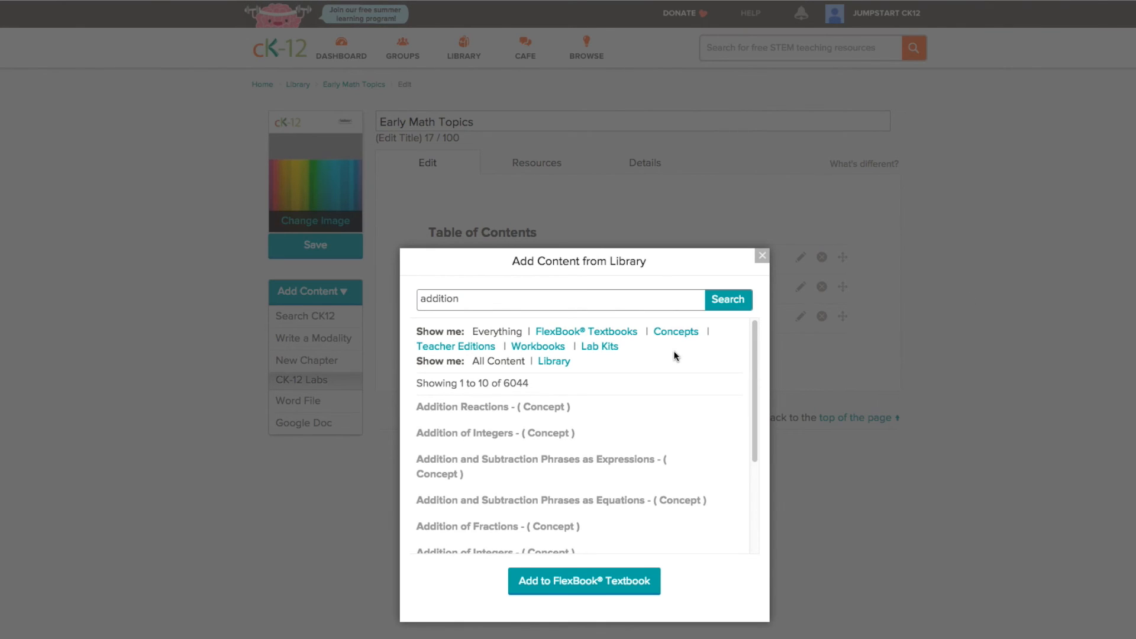
{"action": "left_click", "coordinate": [541, 437]}
{"action": "left_click", "coordinate": [600, 593]}
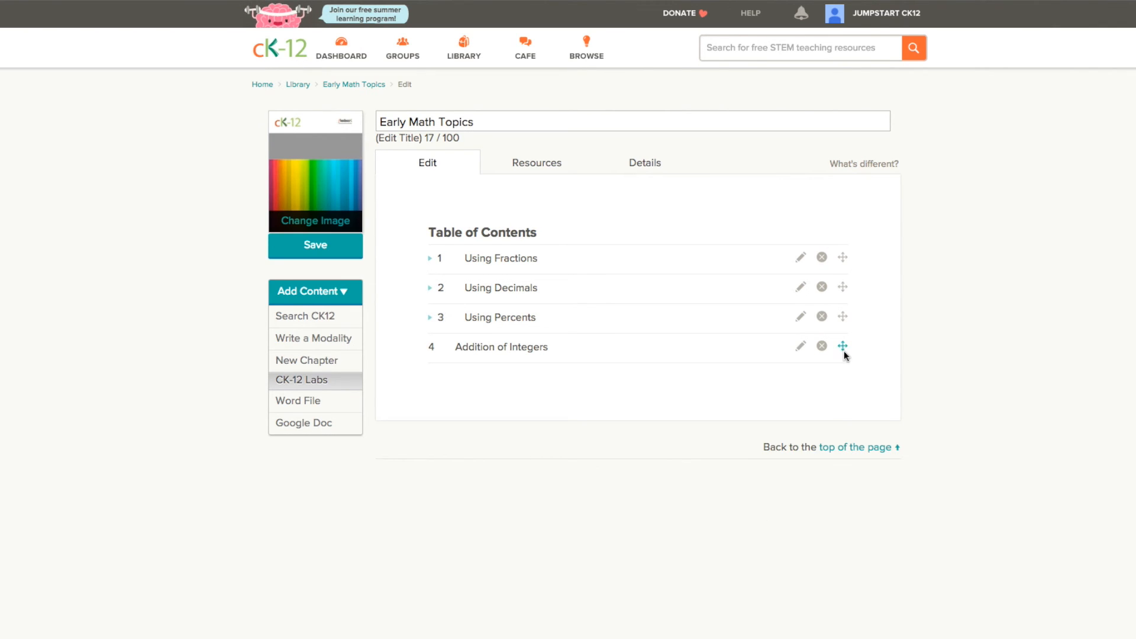
{"action": "left_click_drag", "start_coordinate": [844, 351], "coordinate": [845, 256]}
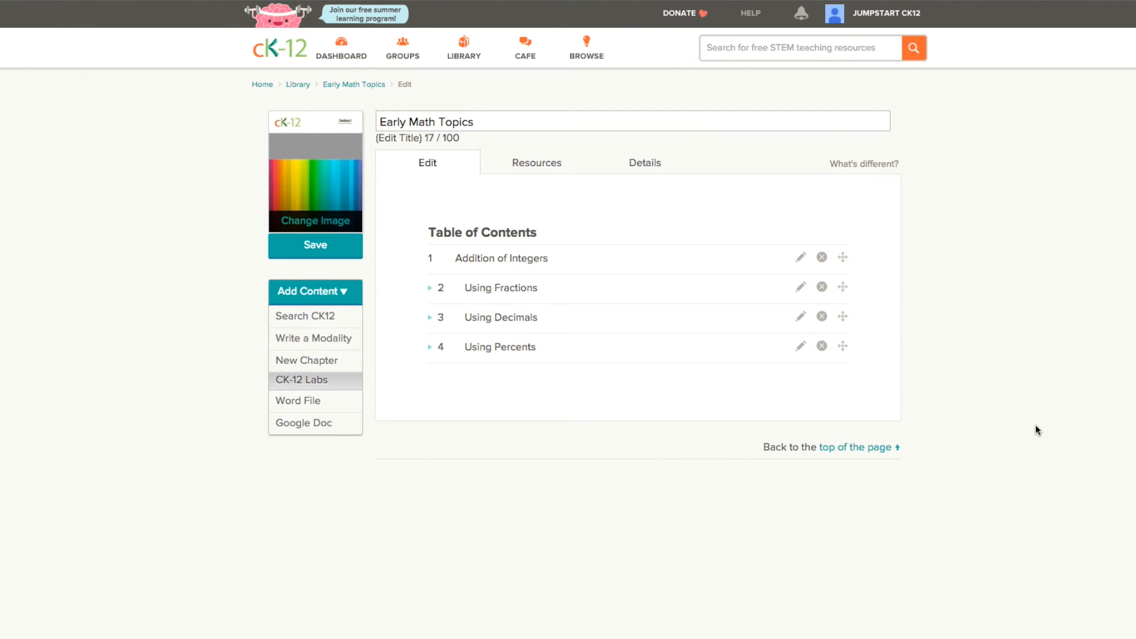
{"action": "left_click", "coordinate": [320, 317]}
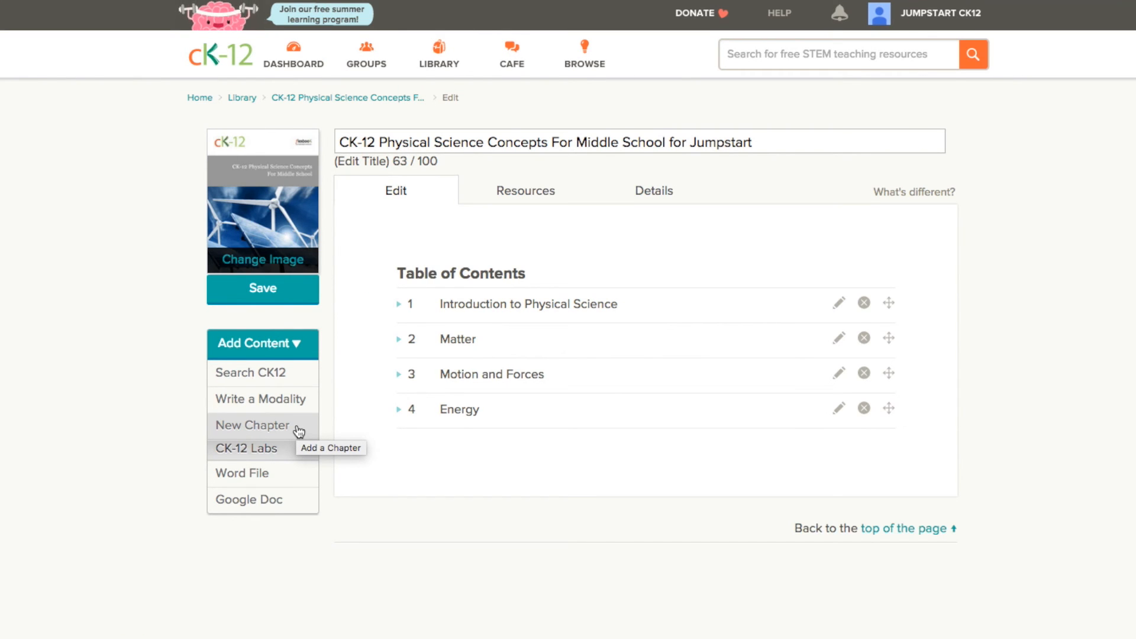
Step: Add a new chapter titled "Units of Measurement" to CK-12 Physical Science Concepts For Middle School for Jumpstart
{"action": "left_click", "coordinate": [299, 431]}
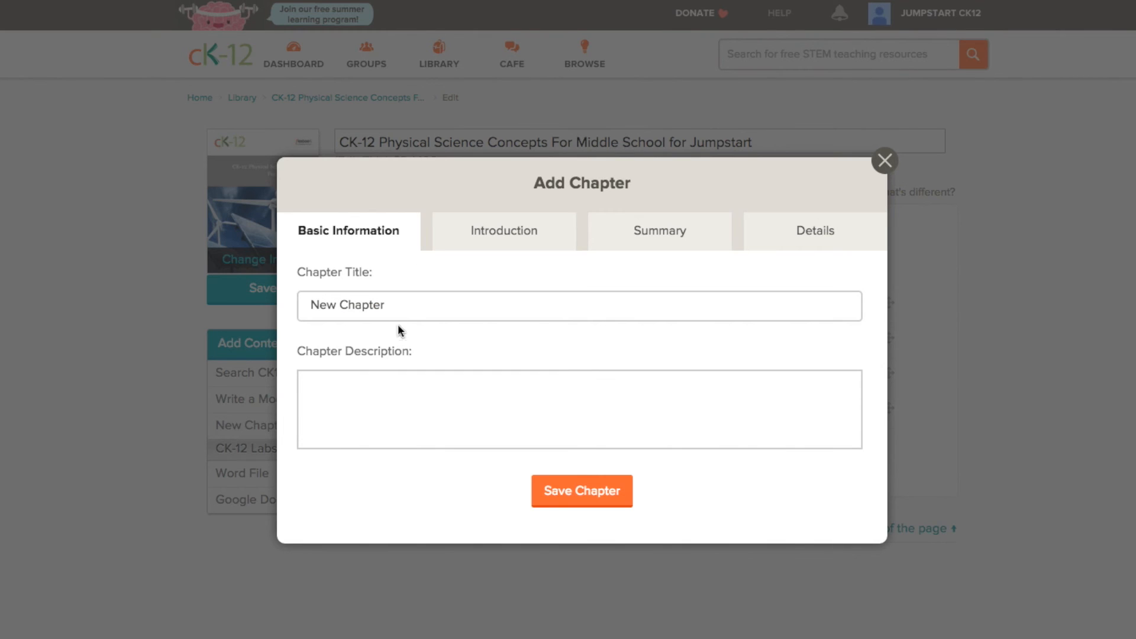
{"action": "left_click_drag", "start_coordinate": [406, 307], "coordinate": [299, 305]}
{"action": "key", "text": "BackSpace"}
{"action": "type", "text": "Units of Mear"}
{"action": "type", "text": "uremen"}
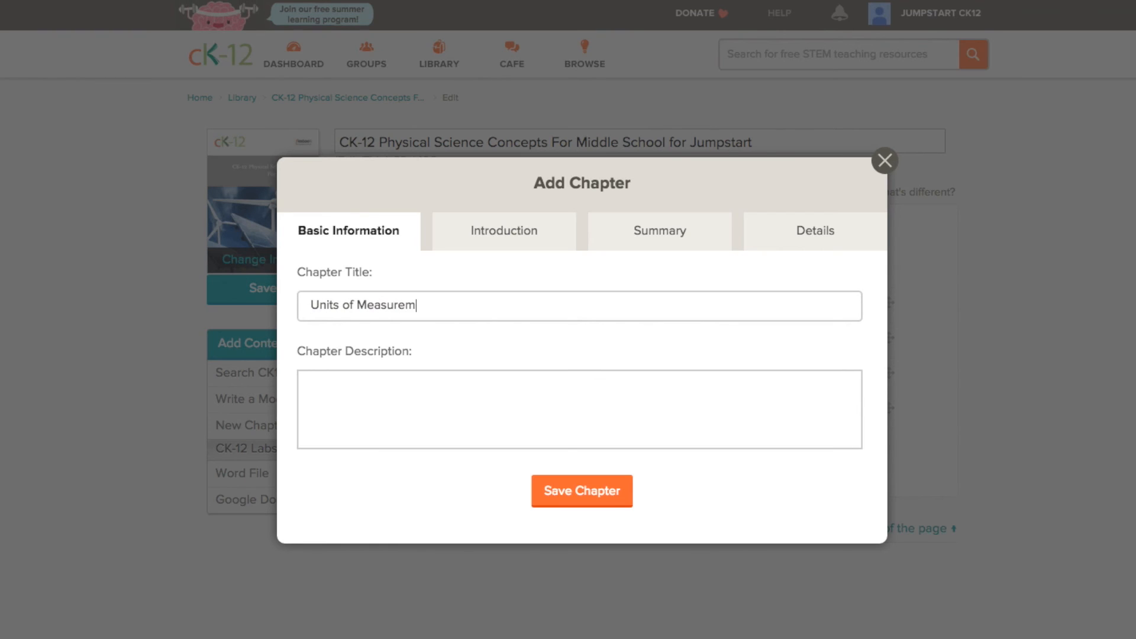
{"action": "type", "text": "t"}
{"action": "left_click", "coordinate": [609, 507]}
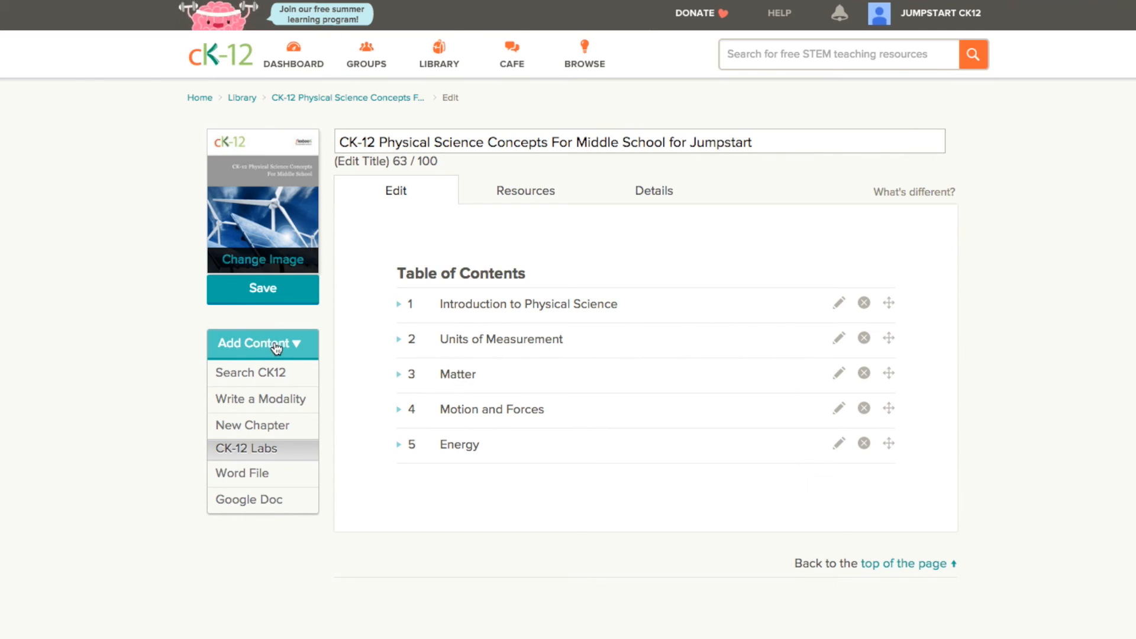
Step: Write a new modality titled "Scientific Notation" with the body text "Scientific Notation" and keep it as a draft
{"action": "left_click", "coordinate": [277, 394]}
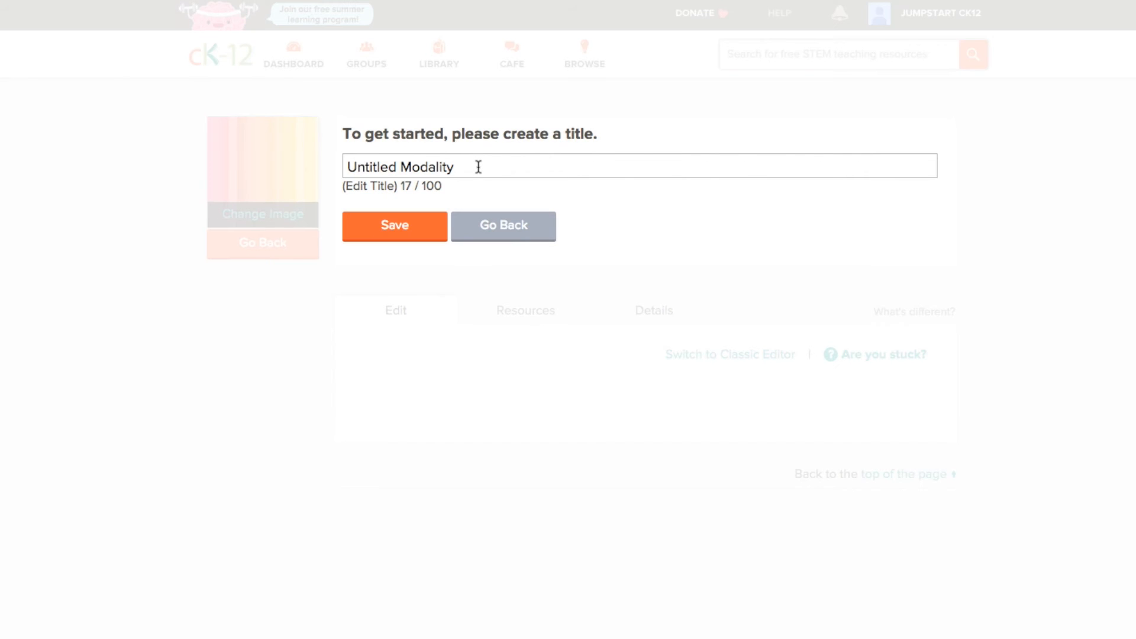
{"action": "left_click", "coordinate": [478, 166]}
{"action": "left_click_drag", "start_coordinate": [477, 167], "coordinate": [344, 168]}
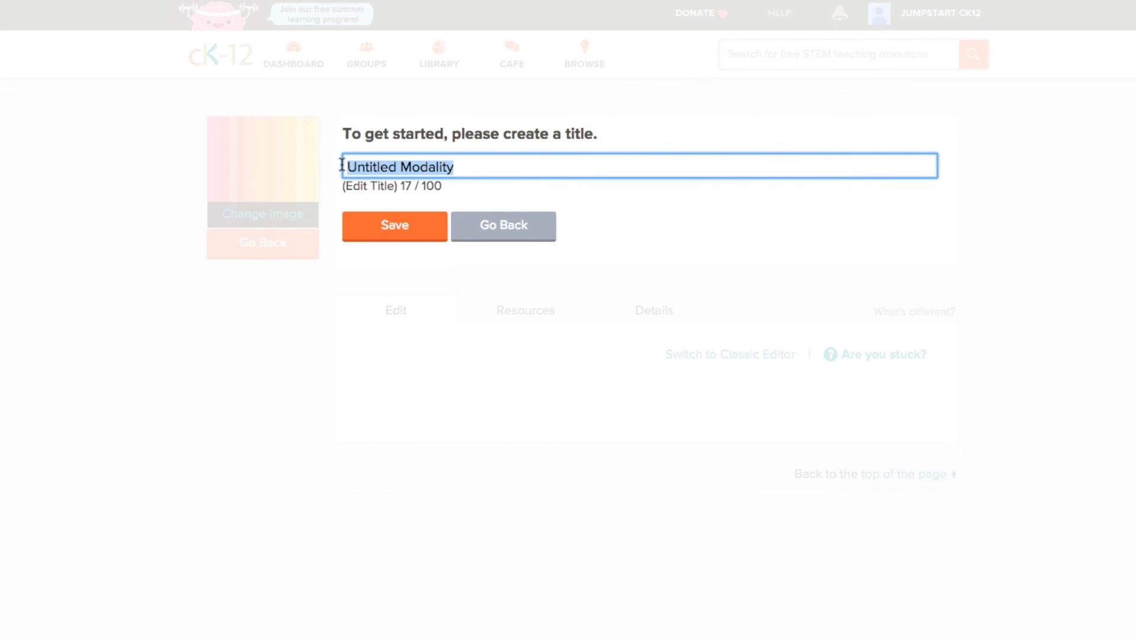
{"action": "key", "text": "BackSpace"}
{"action": "type", "text": "Scien"}
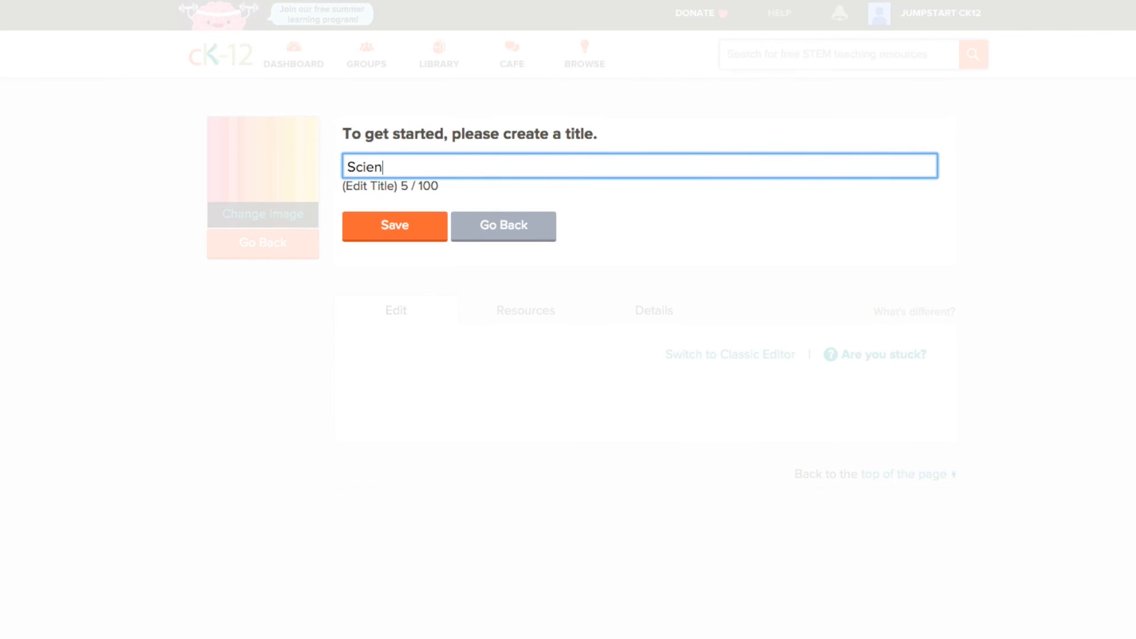
{"action": "type", "text": "tific Notation"}
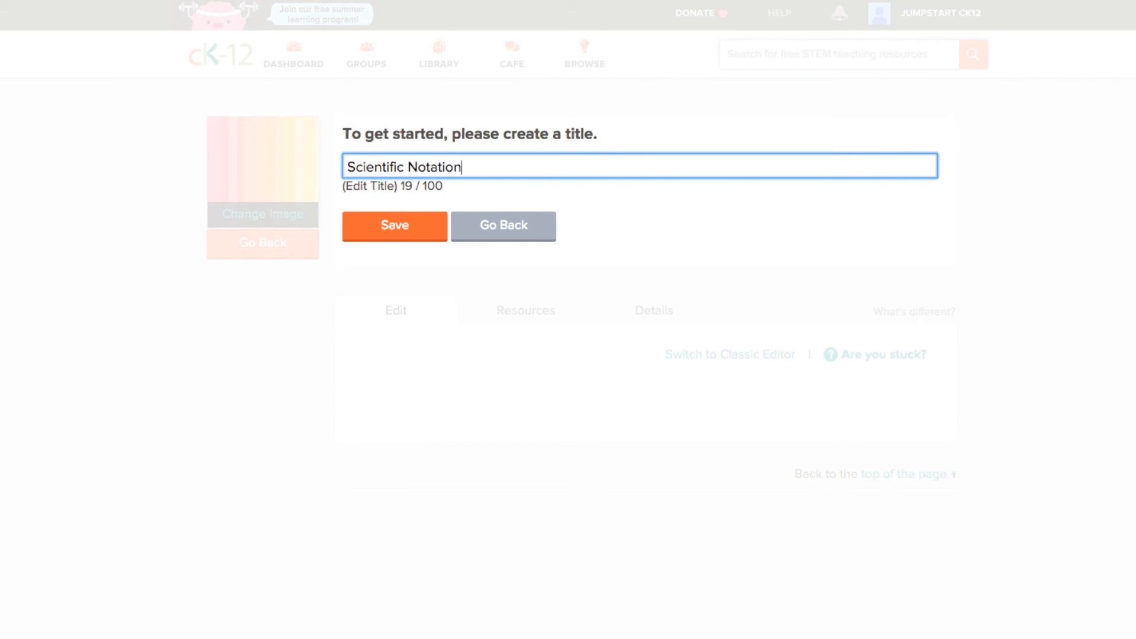
{"action": "key", "text": "Return"}
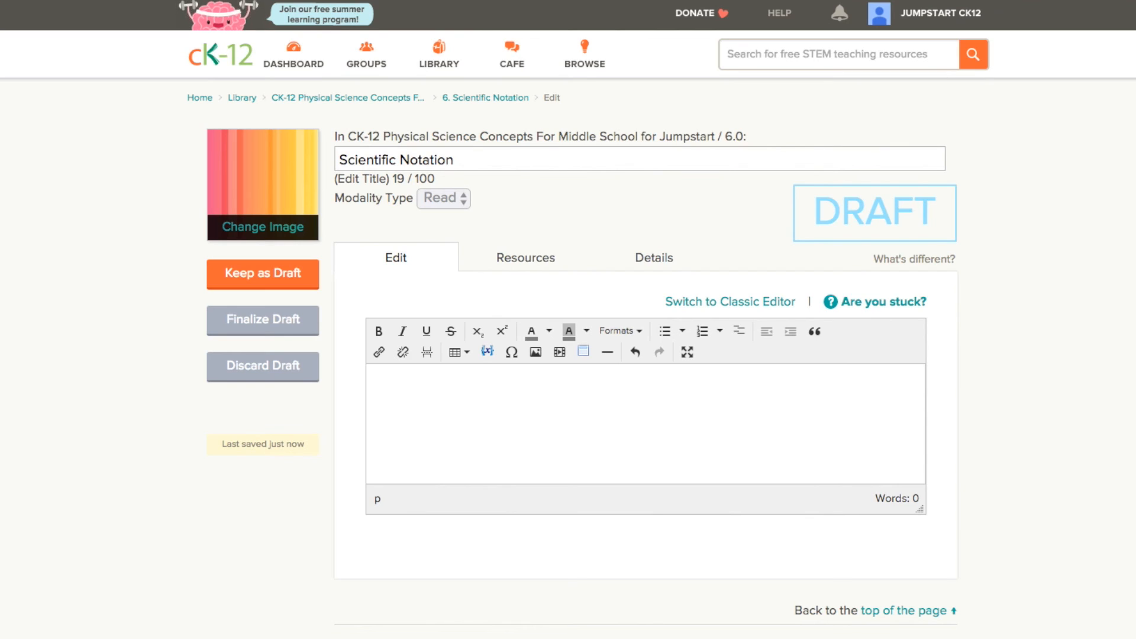
{"action": "type", "text": "Scientific Notation"}
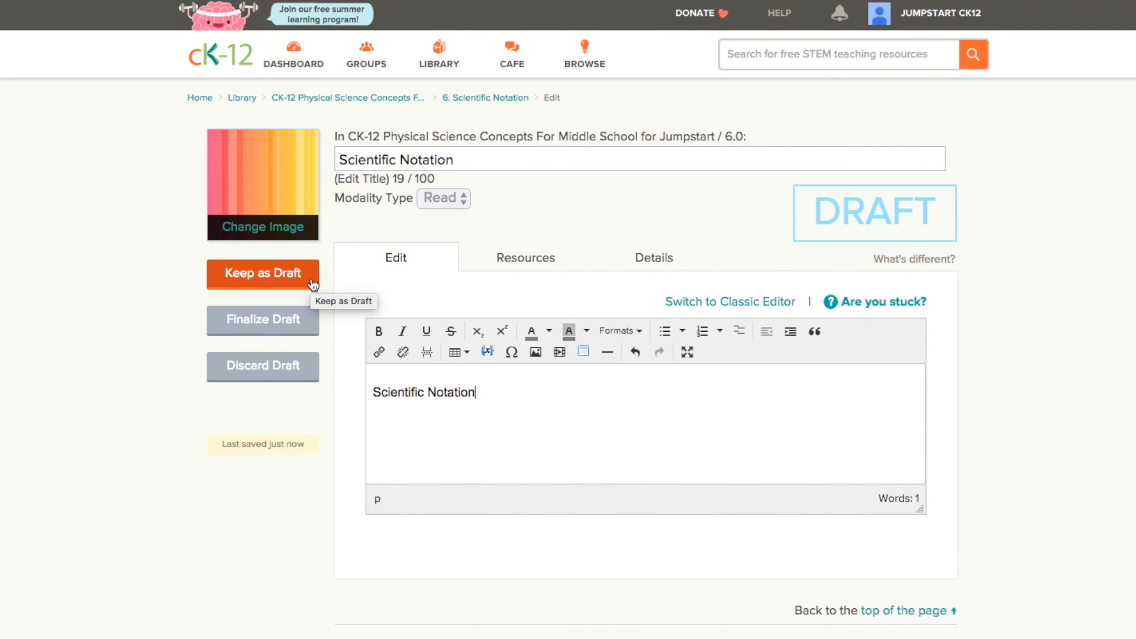
{"action": "left_click", "coordinate": [312, 284]}
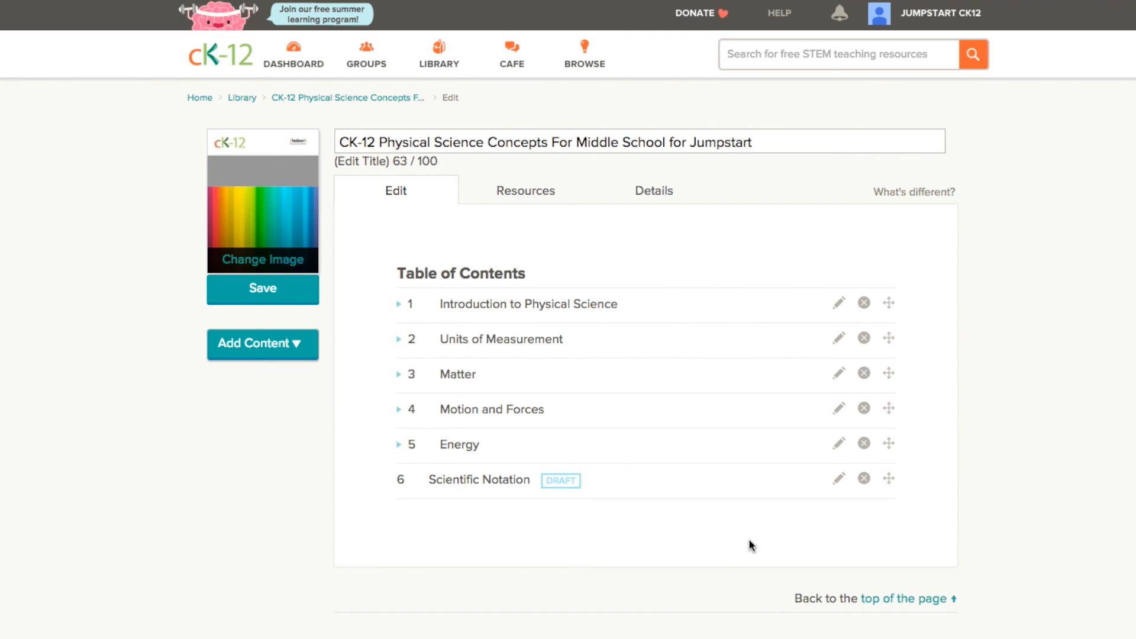
Step: Move the Scientific Notation draft into the Units of Measurement chapter and collapse that chapter in the table of contents
{"action": "left_click", "coordinate": [399, 340]}
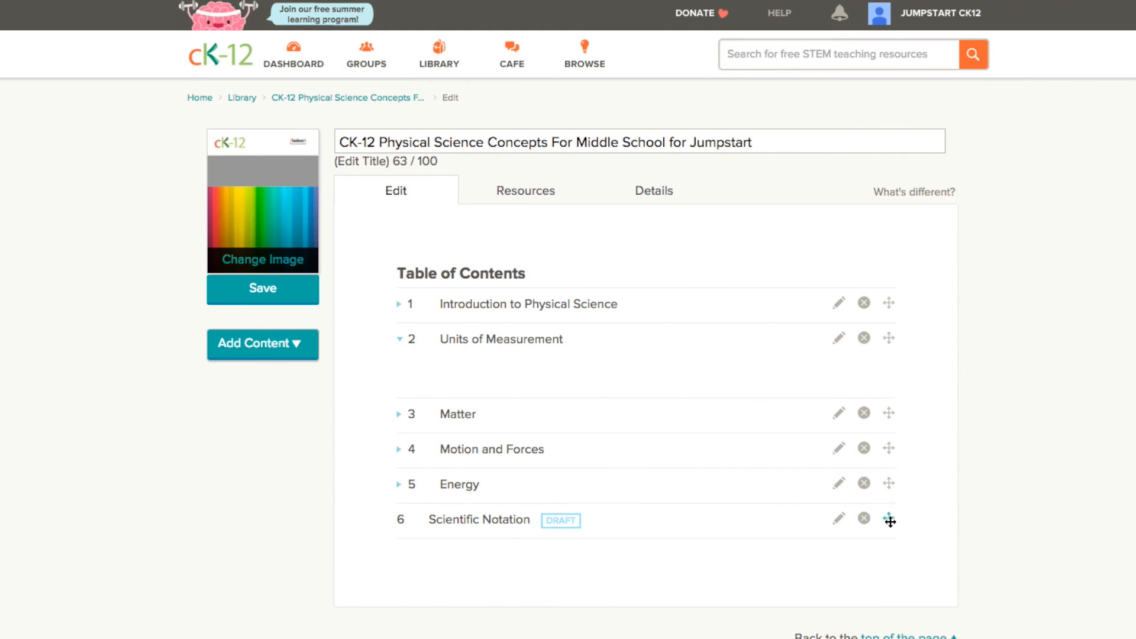
{"action": "left_click_drag", "start_coordinate": [891, 521], "coordinate": [908, 360]}
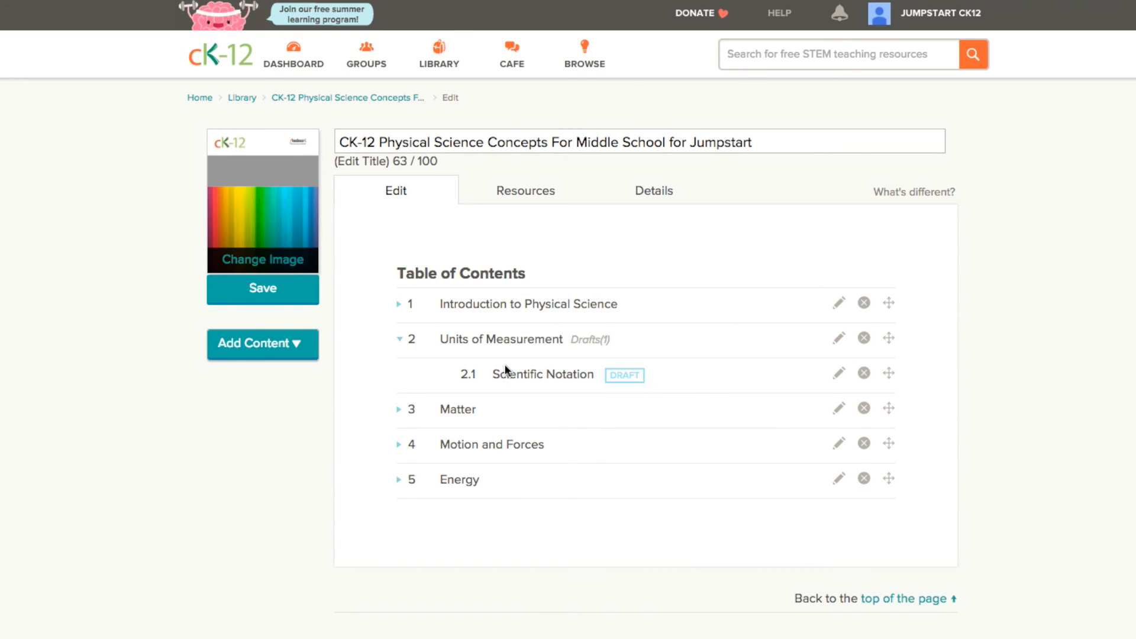
{"action": "left_click", "coordinate": [399, 339]}
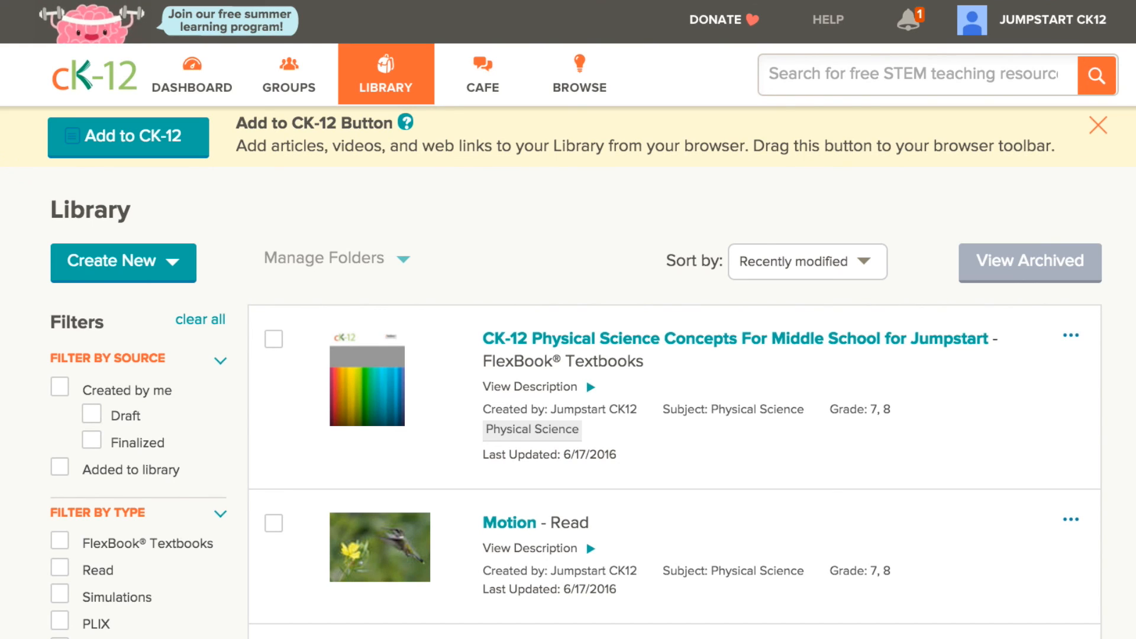
Step: Create a new FlexBook textbook from the library and title it "Jumpstart Uploading and Organizing Content"
{"action": "left_click", "coordinate": [159, 275]}
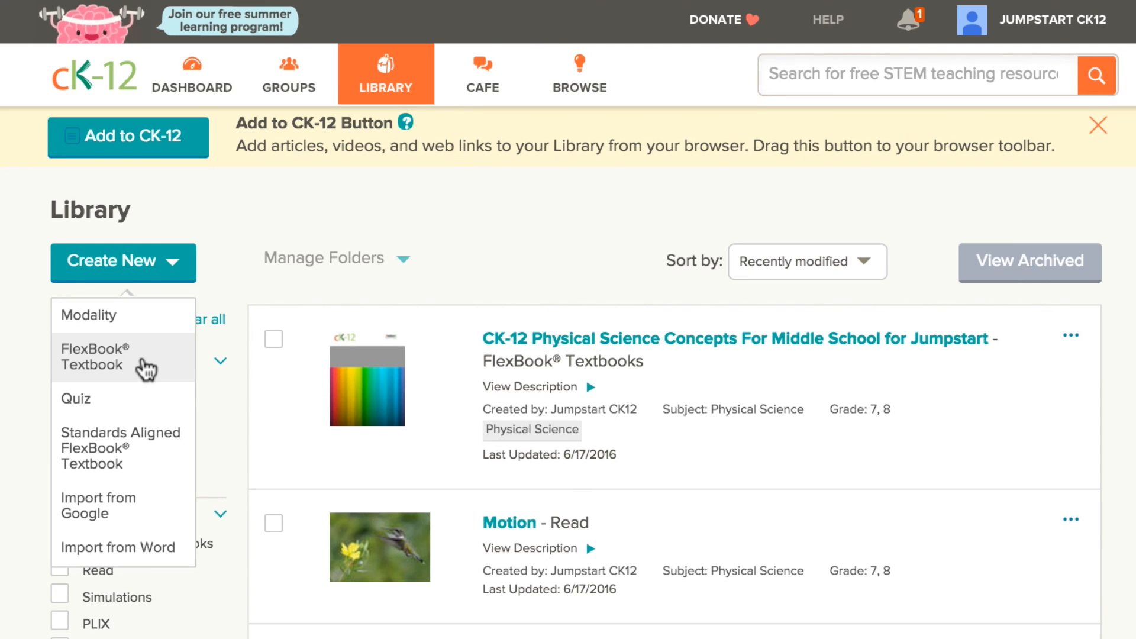
{"action": "left_click", "coordinate": [145, 370]}
{"action": "type", "text": "Jumpstart"}
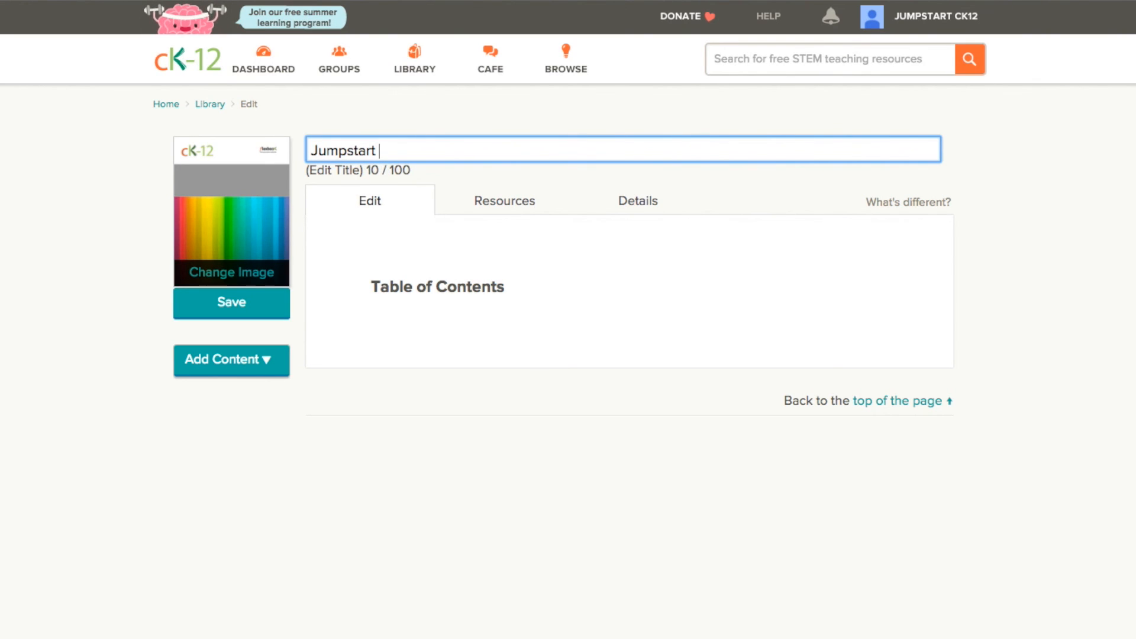
{"action": "type", "text": " Uploading and org"}
{"action": "key", "text": "BackSpace"}
{"action": "key", "text": "BackSpace"}
{"action": "key", "text": "BackSpace"}
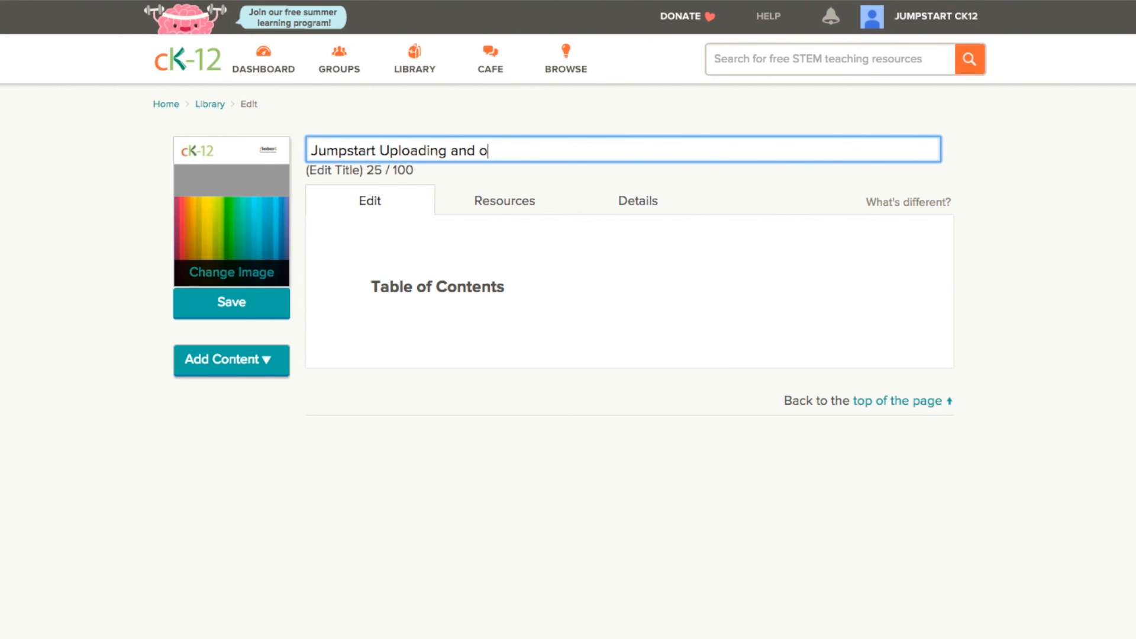
{"action": "type", "text": "Organizing "}
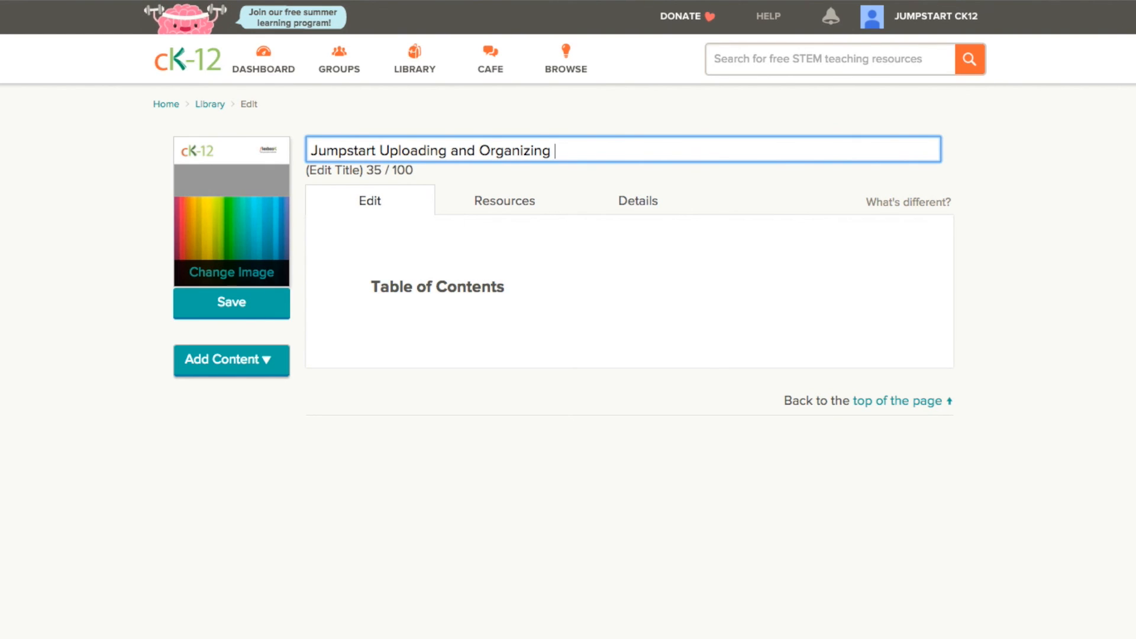
{"action": "type", "text": "Content"}
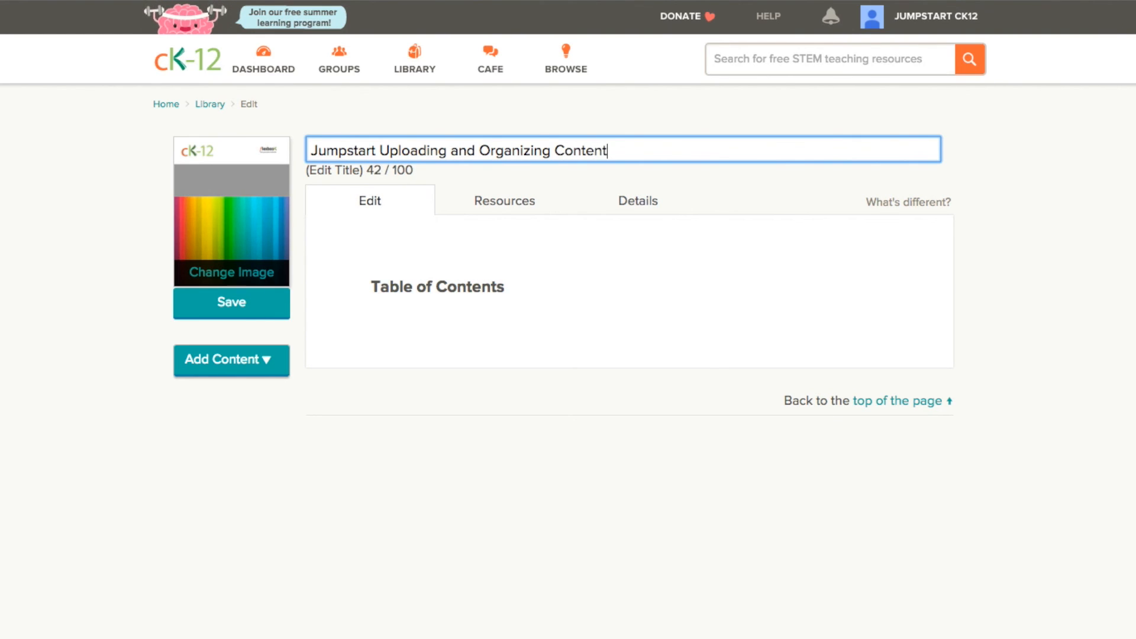
Step: Save the new FlexBook, reopen it for editing and import the Word file "Navigating Your CK-12 Library.docx" under its file name
{"action": "left_click", "coordinate": [218, 303]}
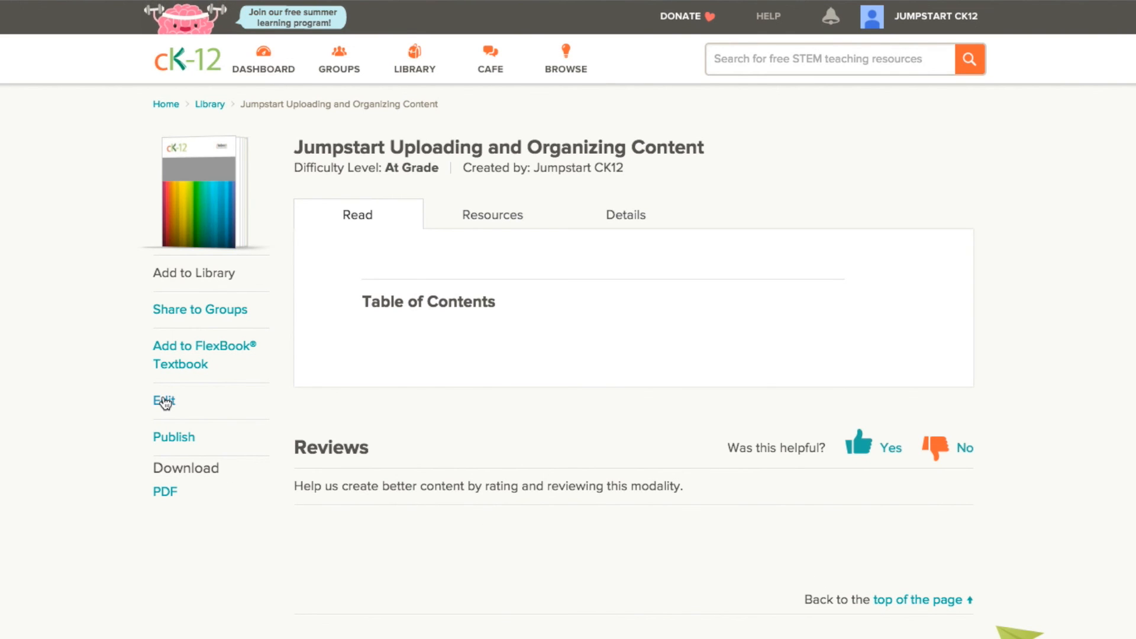
{"action": "left_click", "coordinate": [164, 401]}
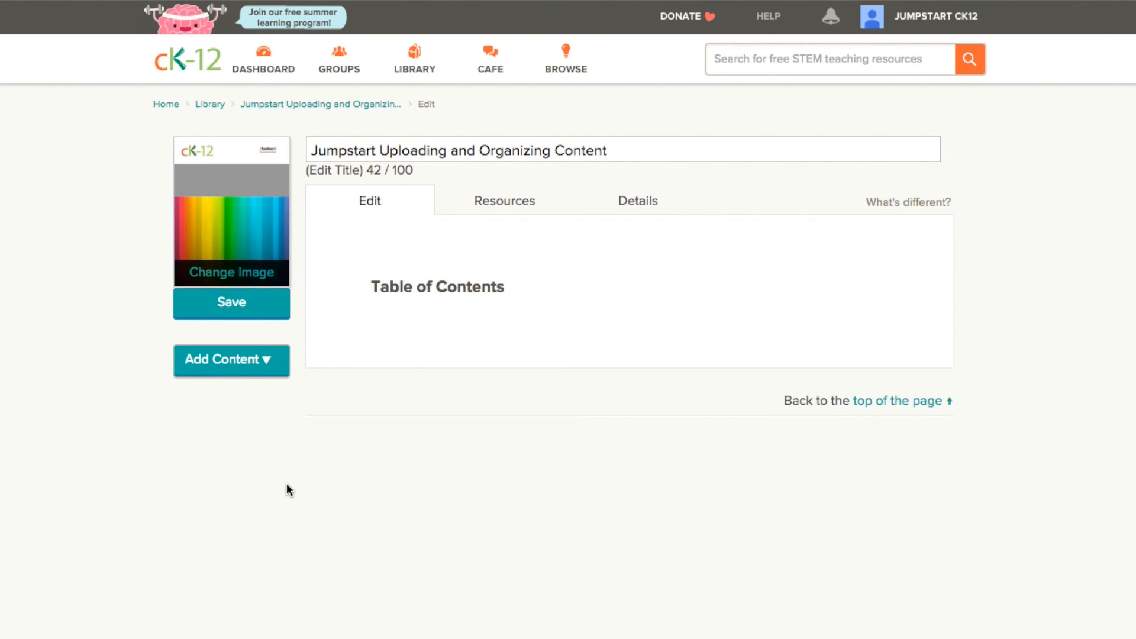
{"action": "left_click", "coordinate": [271, 367]}
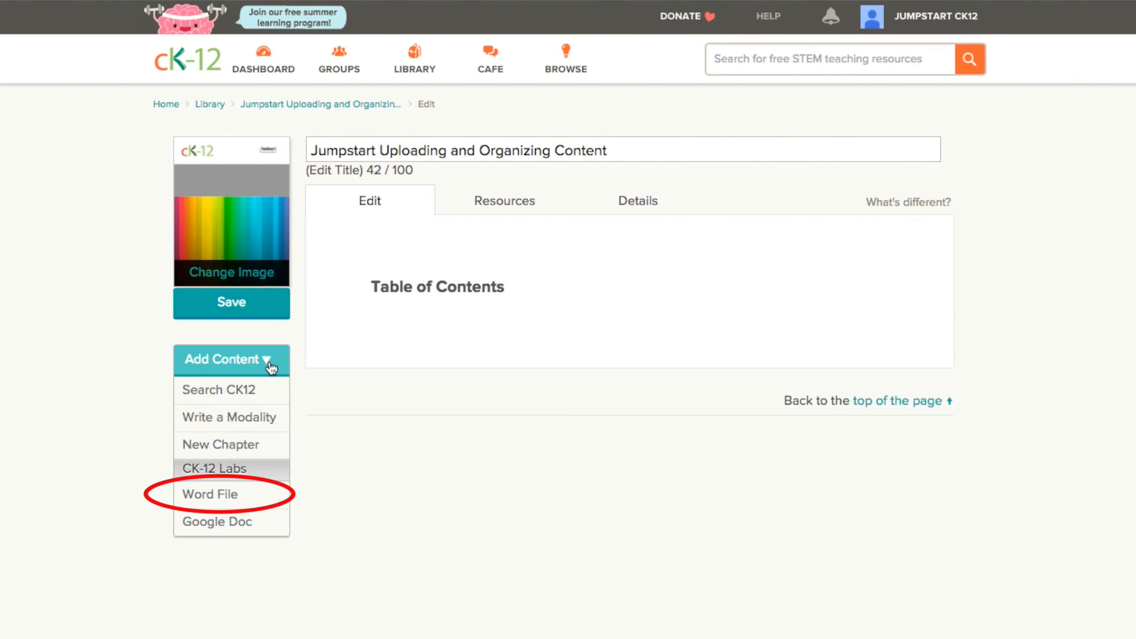
{"action": "left_click", "coordinate": [253, 507]}
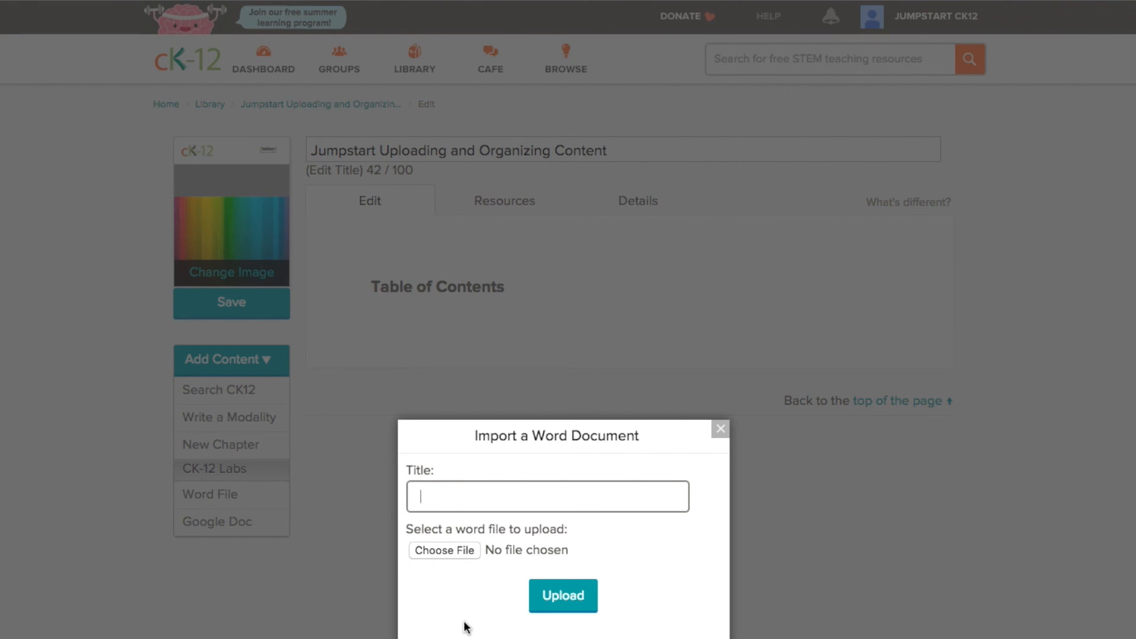
{"action": "left_click", "coordinate": [452, 550]}
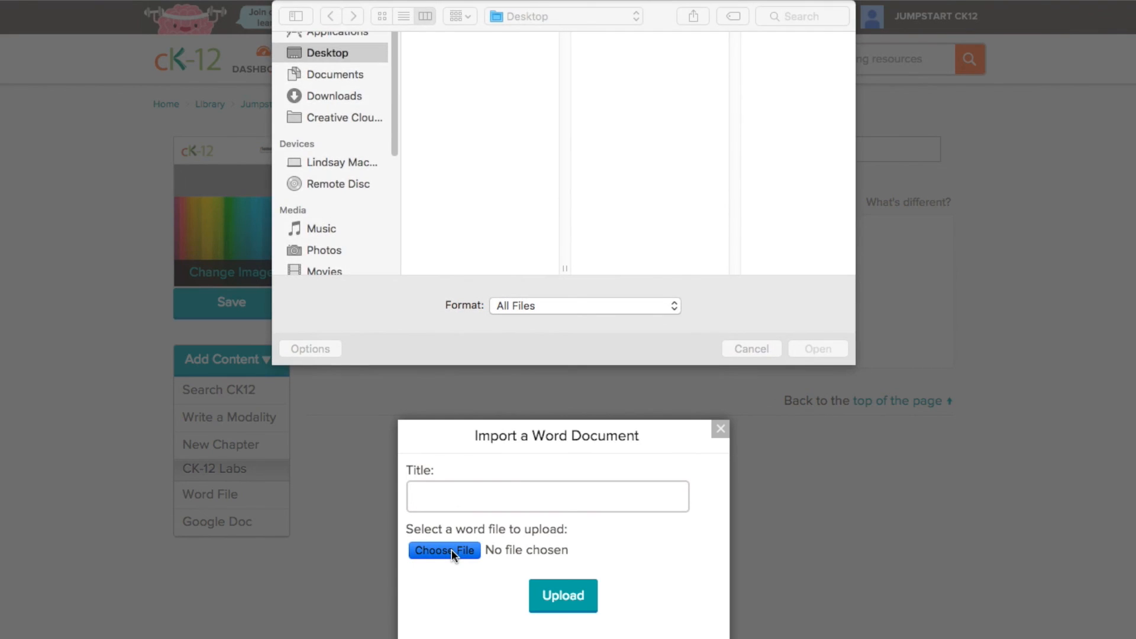
{"action": "left_click", "coordinate": [816, 349]}
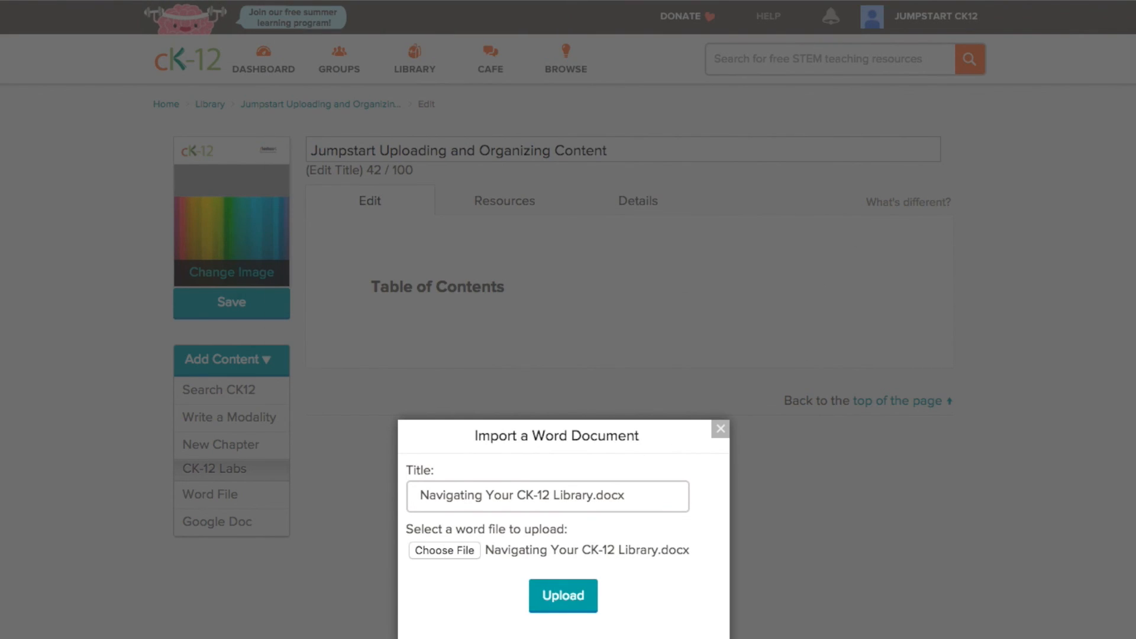
{"action": "left_click", "coordinate": [565, 598]}
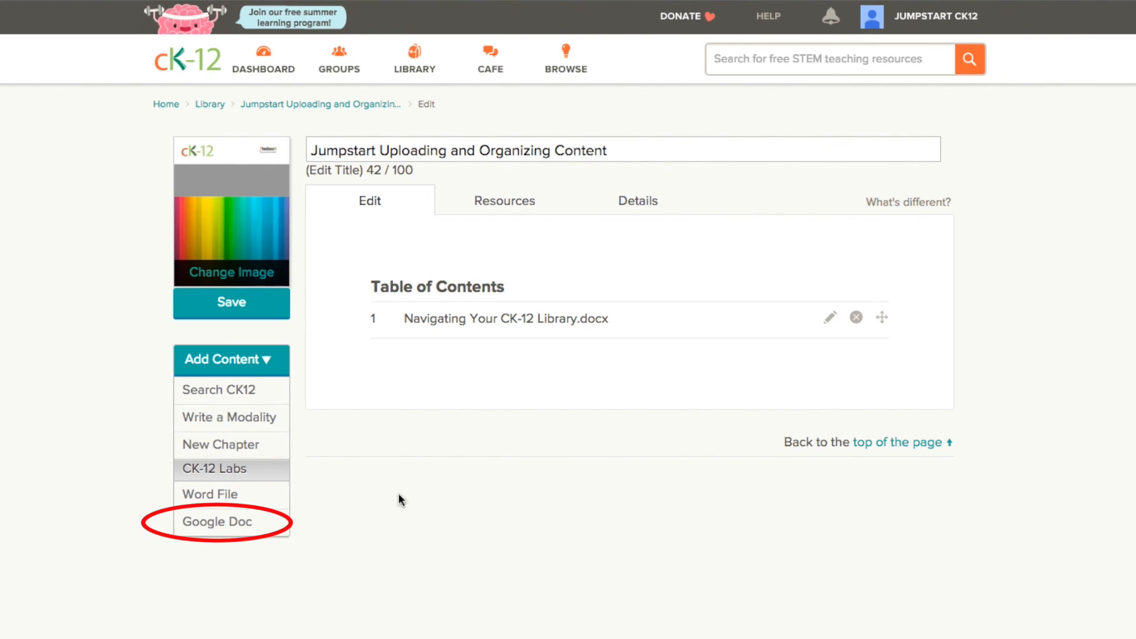
Step: Import the Google Doc "Adding or Uploading Content to a FlexBook®" as a Read modality and move it above the Word document in the table of contents
{"action": "left_click", "coordinate": [205, 530]}
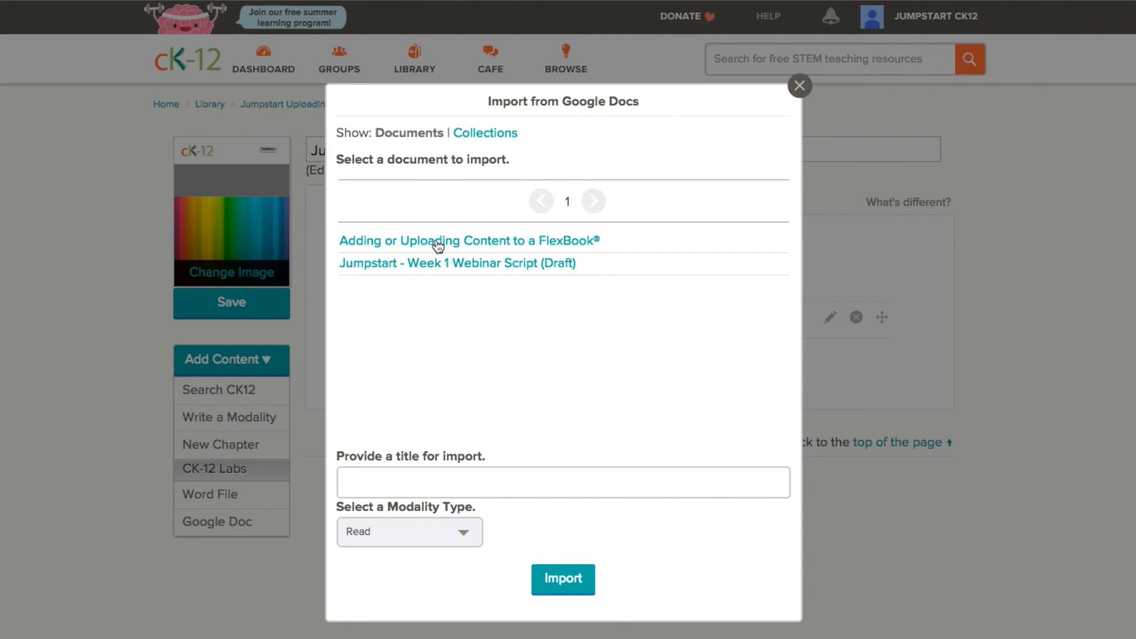
{"action": "left_click", "coordinate": [438, 244]}
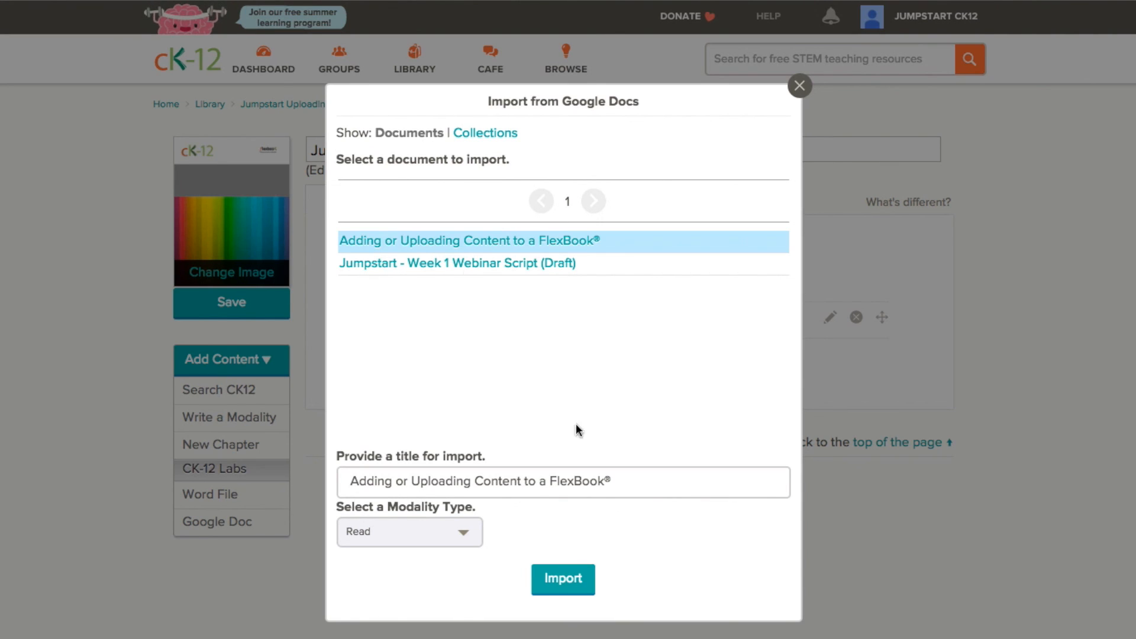
{"action": "left_click", "coordinate": [573, 581]}
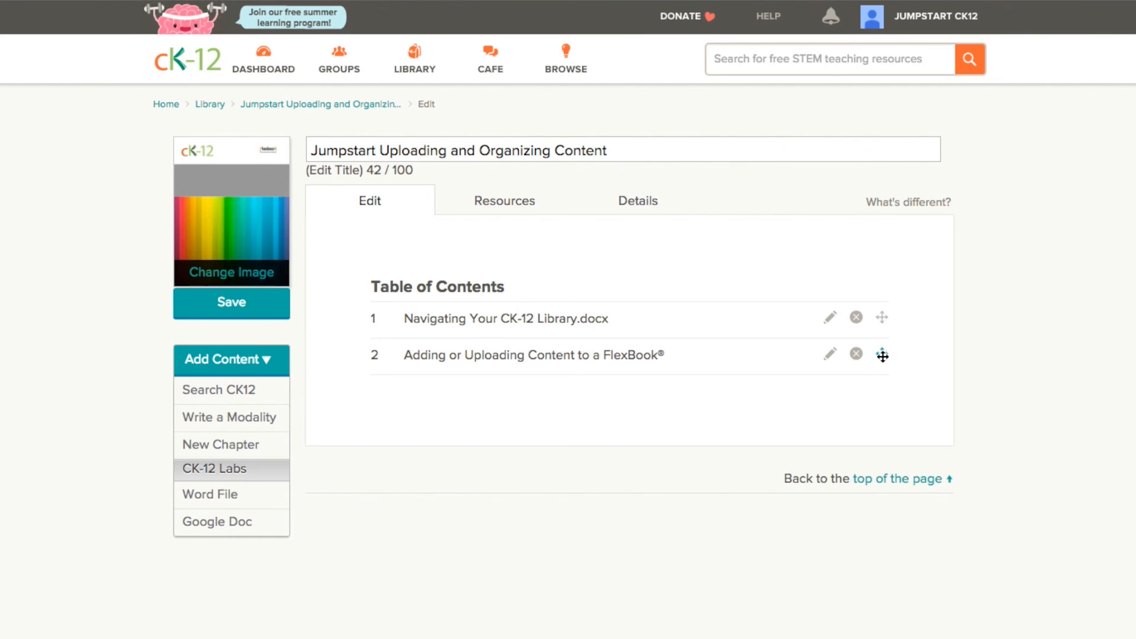
{"action": "left_click_drag", "start_coordinate": [883, 356], "coordinate": [882, 316]}
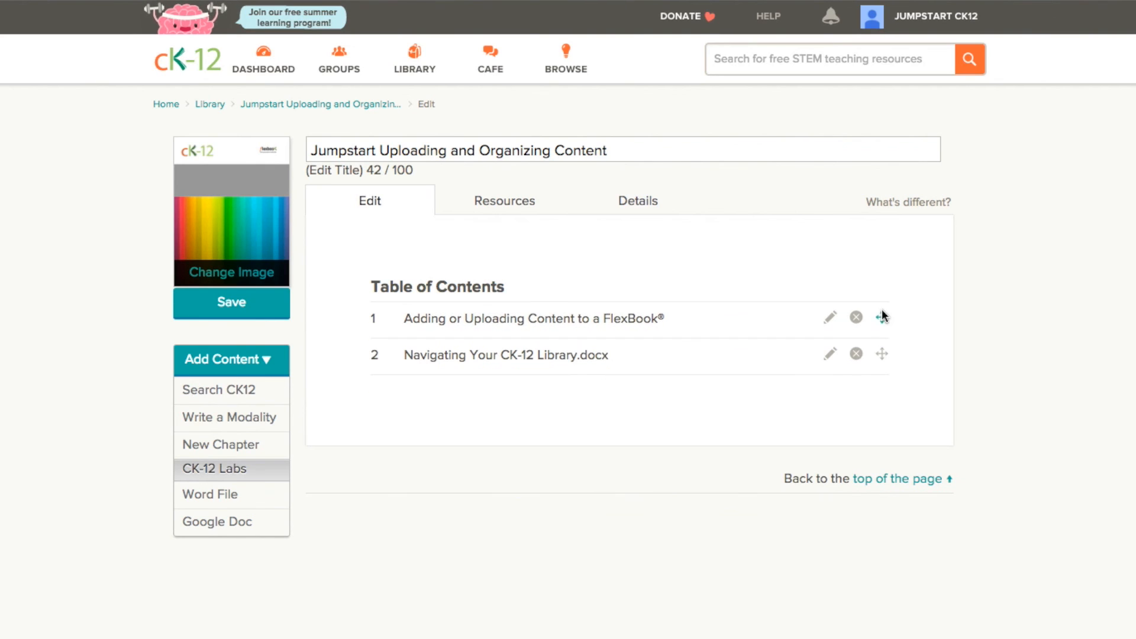